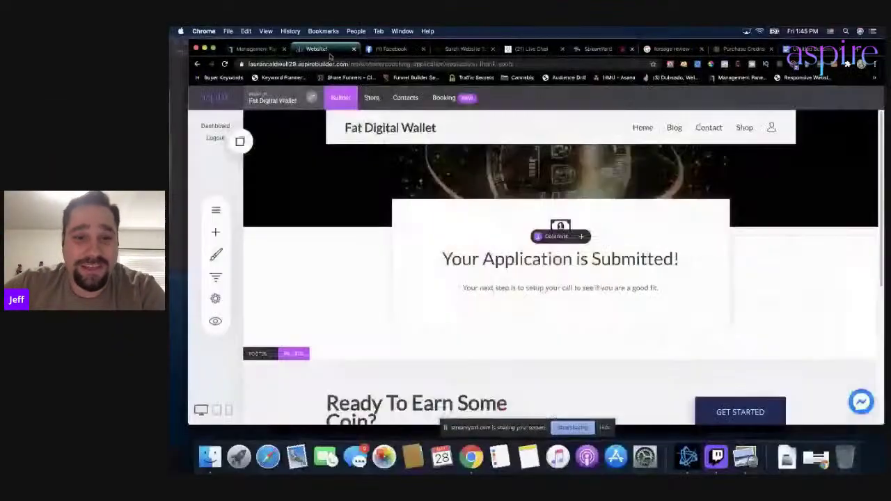
# Step: Open the Landing page step of the Coaching Application funnel for editing
pyautogui.click(215, 276)
pyautogui.click(434, 232)
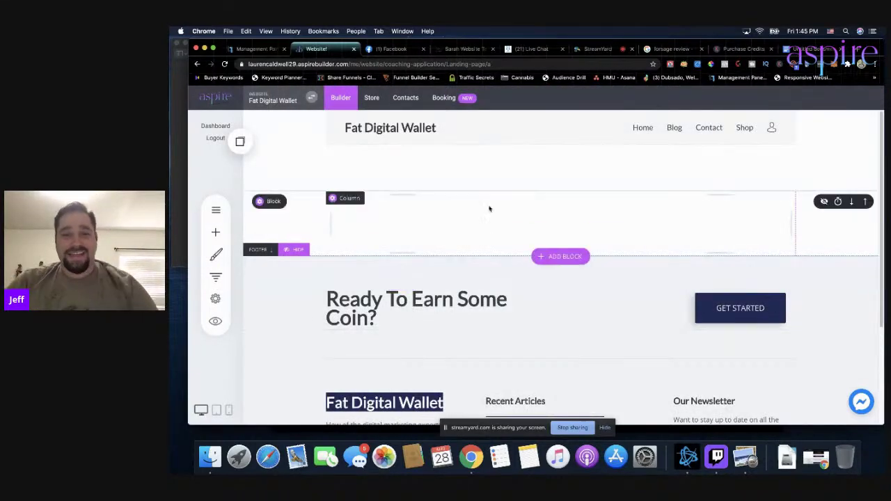
# Step: Review the coaching application questions in the Google Docs document, highlighting the $3,000 - $5,000 investment question, and return to the website builder
pyautogui.click(808, 49)
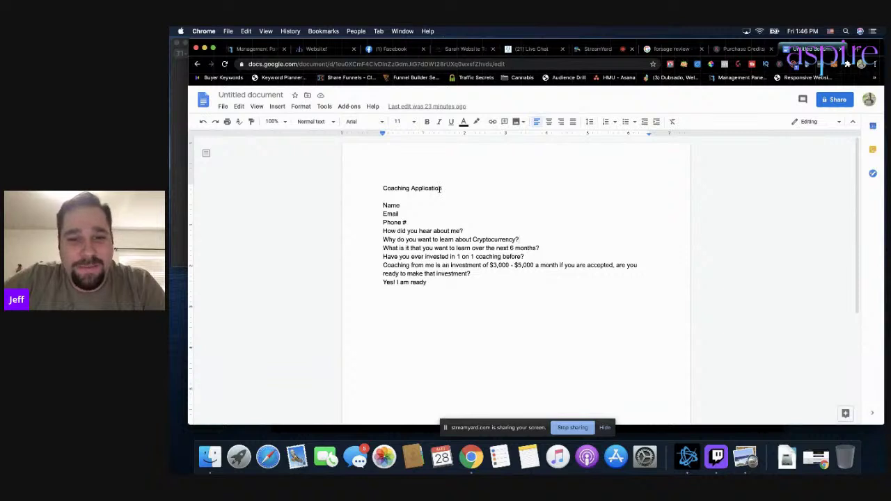
pyautogui.click(336, 50)
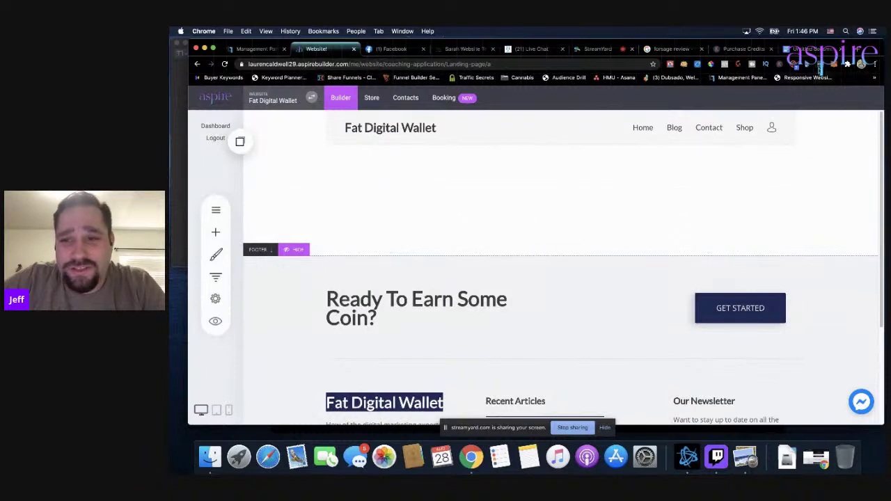
pyautogui.click(814, 49)
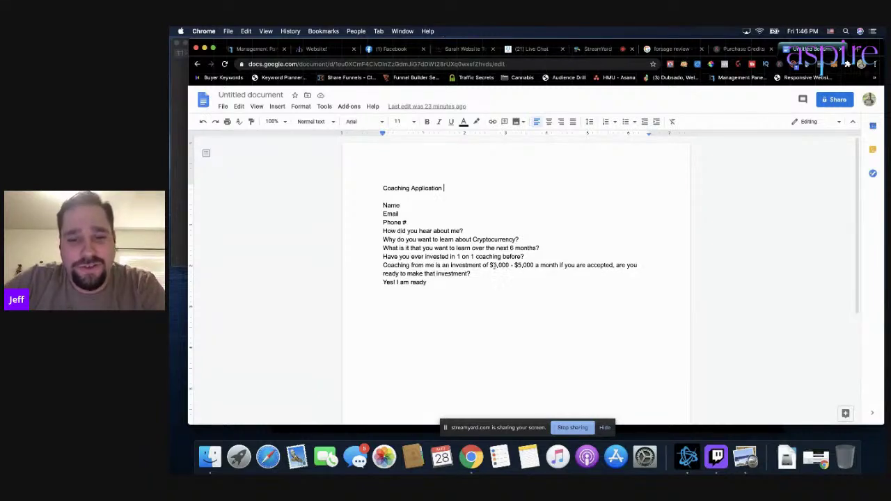
pyautogui.tripleClick(482, 275)
pyautogui.click(402, 264)
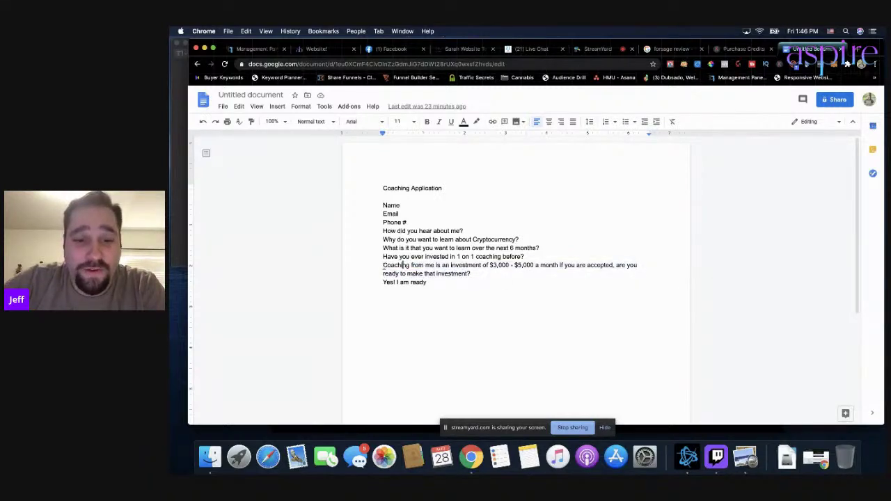
pyautogui.moveTo(383, 268); pyautogui.dragTo(474, 274)
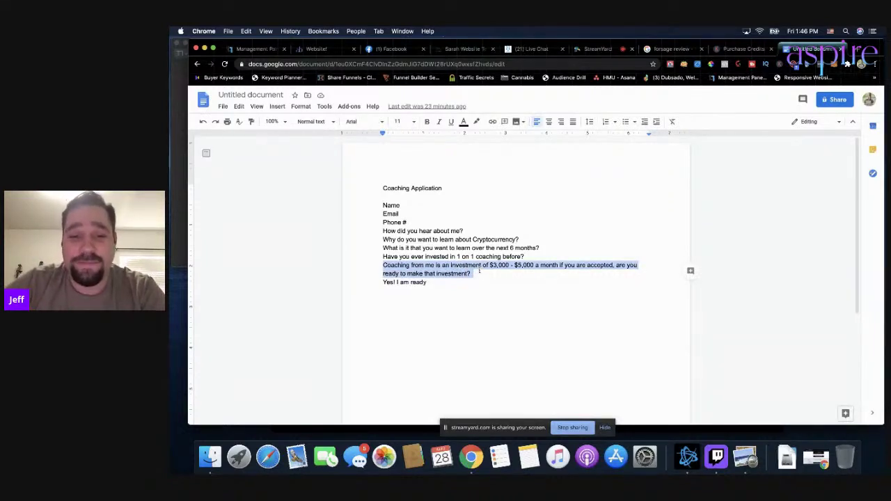
pyautogui.click(317, 49)
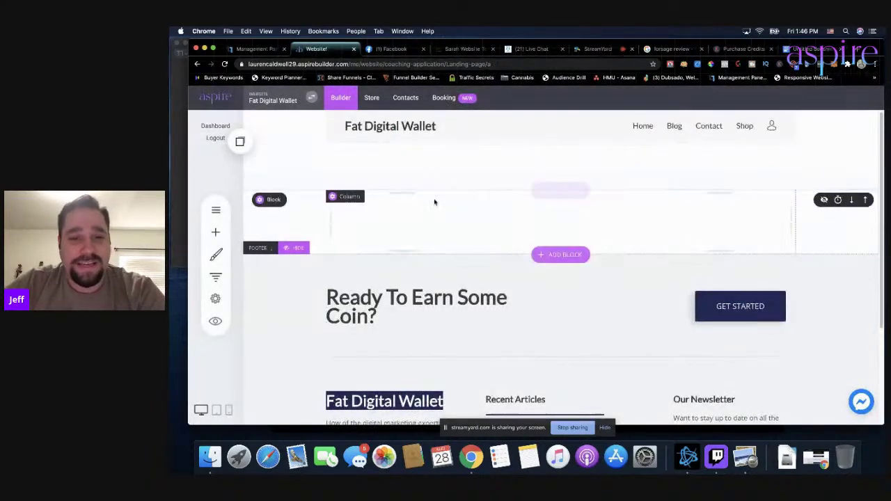
# Step: Set the page name and URL of the funnel's landing page to Coaching Application and save the page info
pyautogui.click(216, 276)
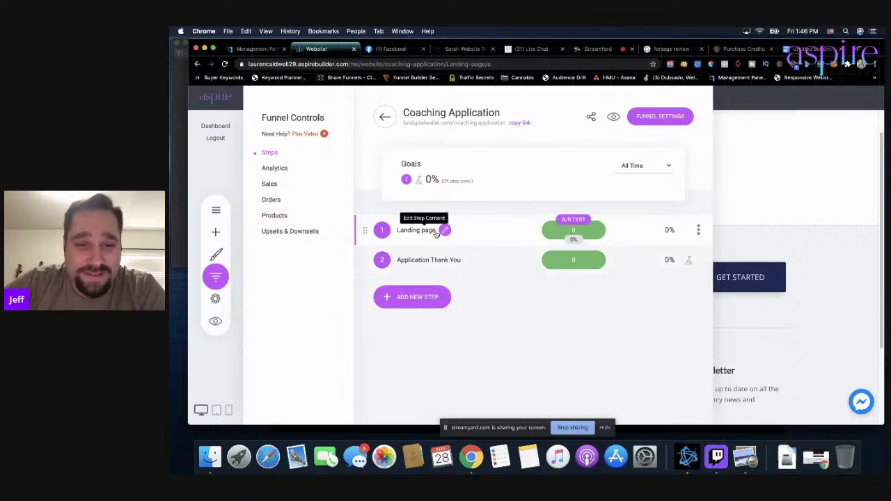
pyautogui.click(445, 230)
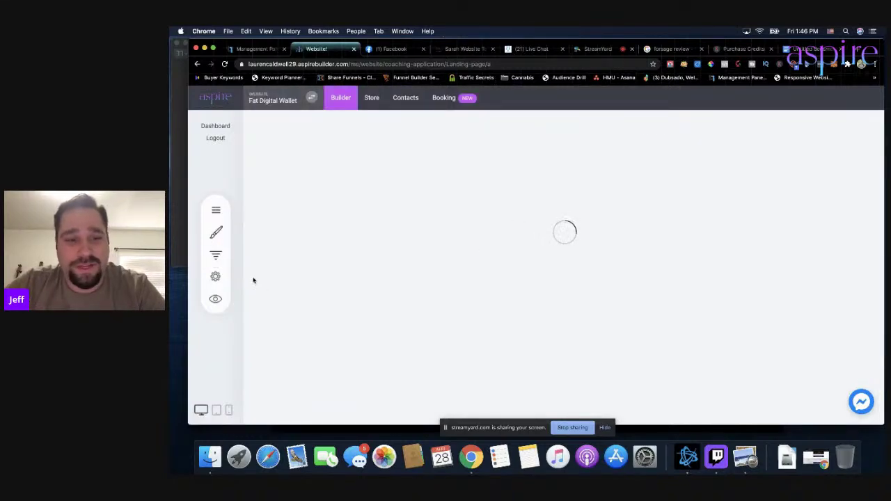
pyautogui.click(215, 299)
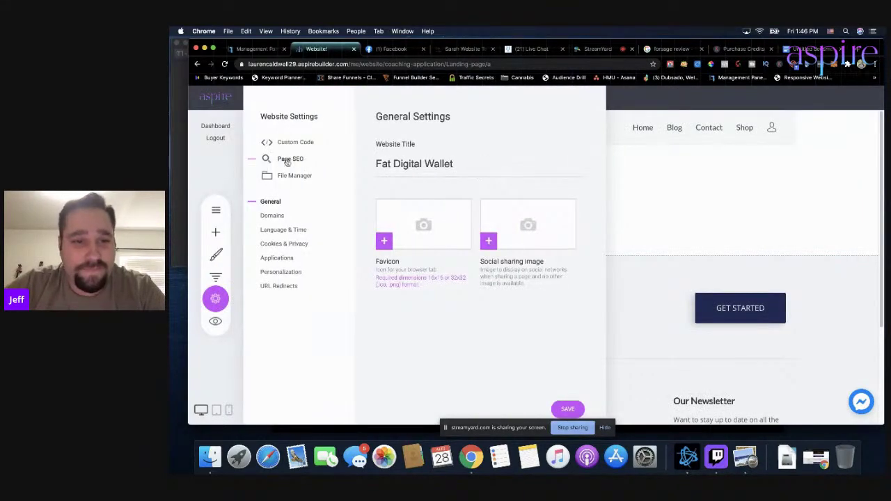
pyautogui.click(287, 160)
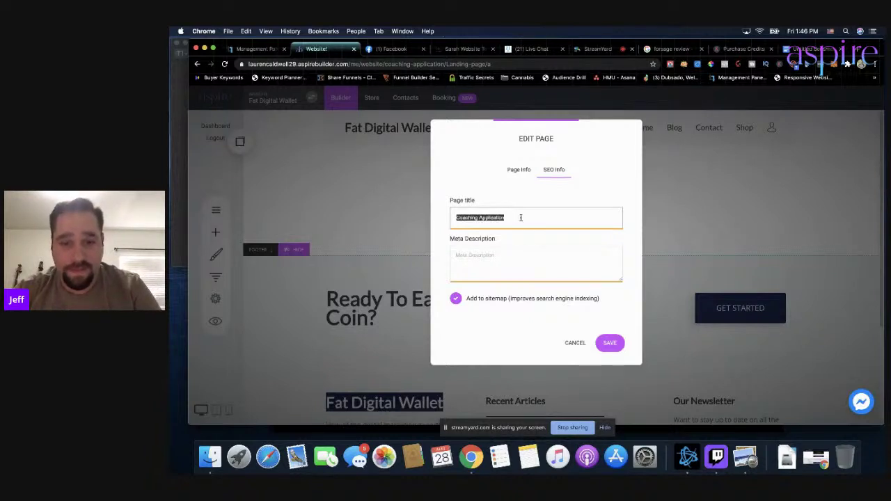
pyautogui.click(519, 169)
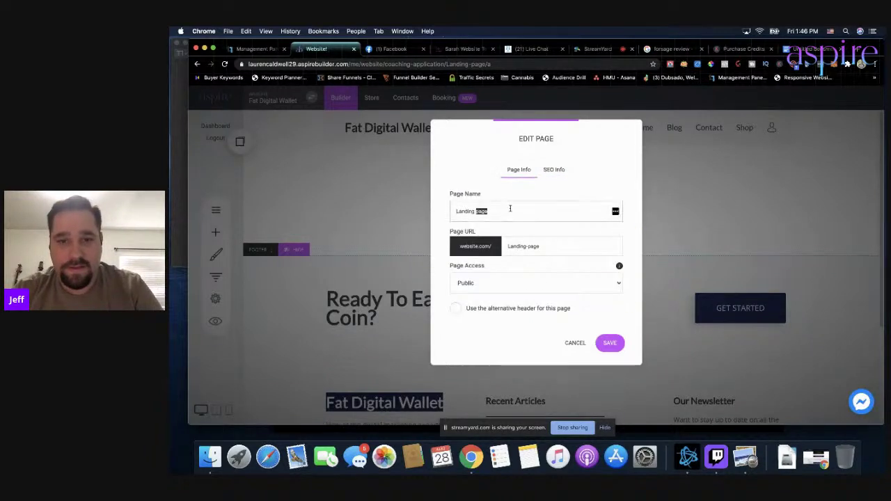
pyautogui.write('Coaching Application')
pyautogui.doubleClick(529, 248)
pyautogui.write('Coaching Application')
pyautogui.click(609, 344)
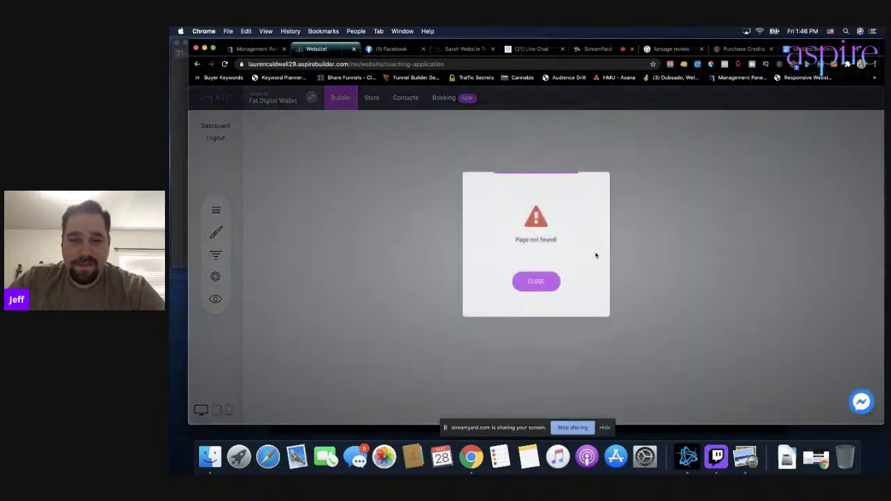
# Step: Dismiss the error and reopen the renamed first step of the Coaching Application funnel for editing
pyautogui.click(536, 281)
pyautogui.click(216, 255)
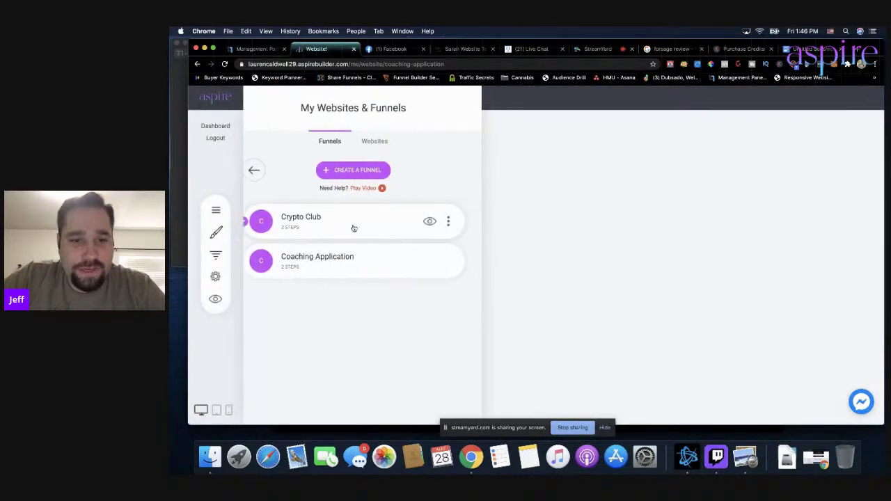
pyautogui.click(355, 225)
pyautogui.click(216, 255)
pyautogui.click(334, 258)
pyautogui.click(494, 234)
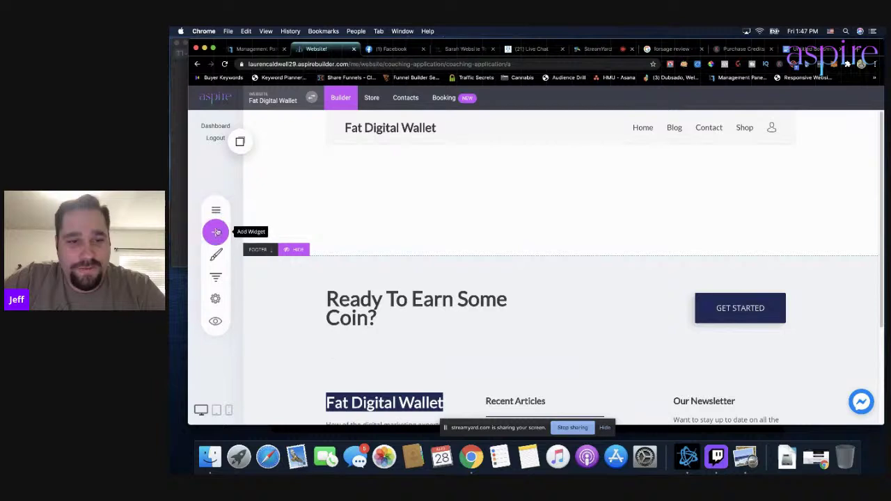
# Step: Add a centered heading reading "Coaching Application" to the empty block above the footer and save the page
pyautogui.click(216, 233)
pyautogui.moveTo(274, 148); pyautogui.dragTo(513, 202)
pyautogui.click(456, 195)
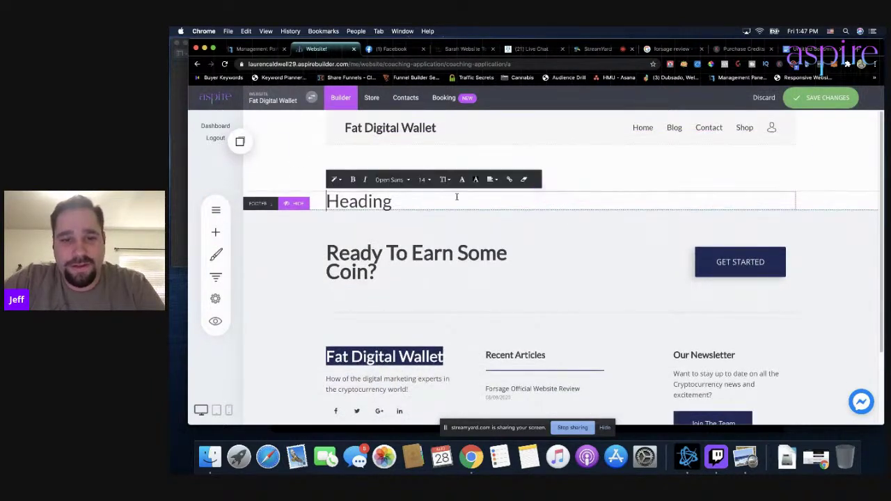
pyautogui.write('Coaching Application')
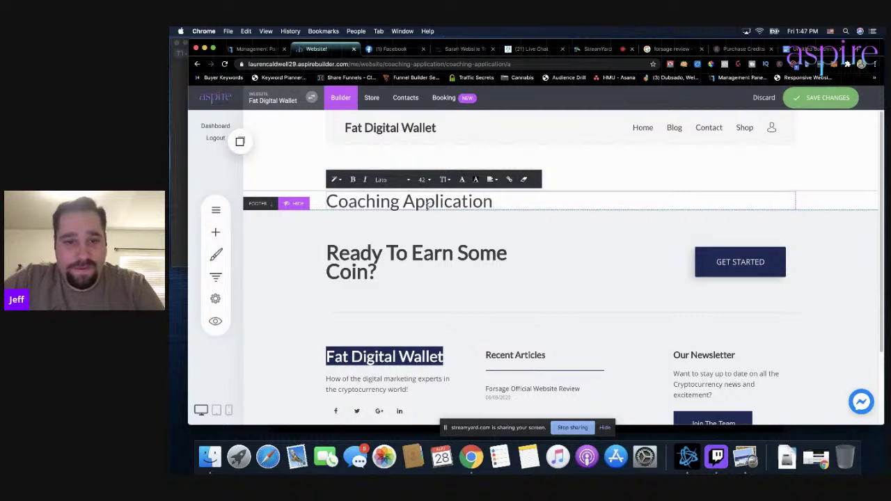
pyautogui.click(491, 179)
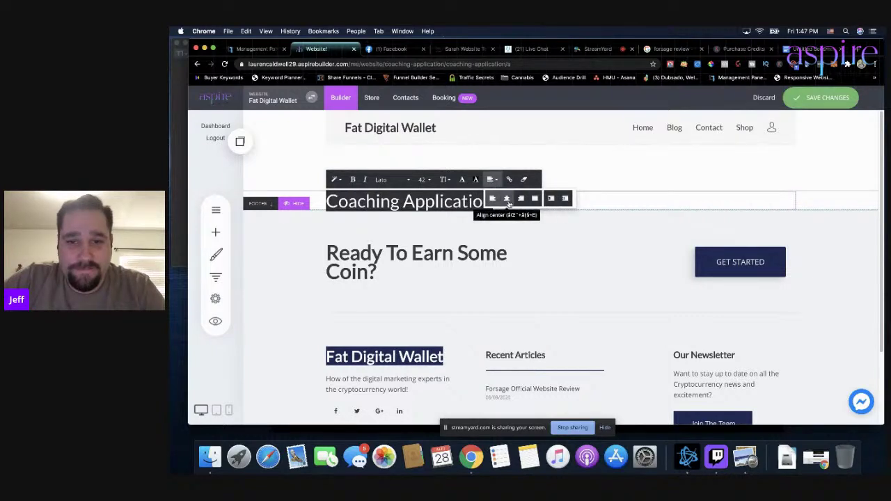
pyautogui.click(515, 197)
pyautogui.click(828, 188)
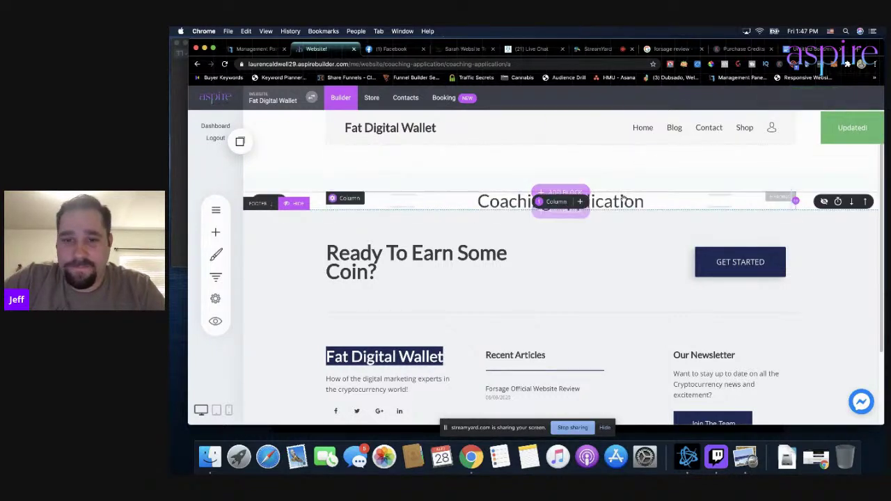
# Step: Add a form widget below the Coaching Application heading and copy the "Phone #" label from the Google Docs question list
pyautogui.click(215, 231)
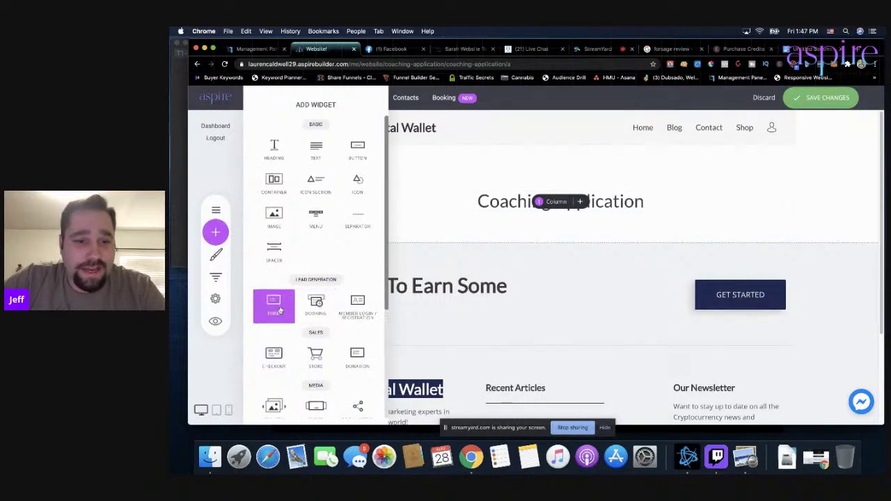
pyautogui.moveTo(277, 312); pyautogui.dragTo(598, 239)
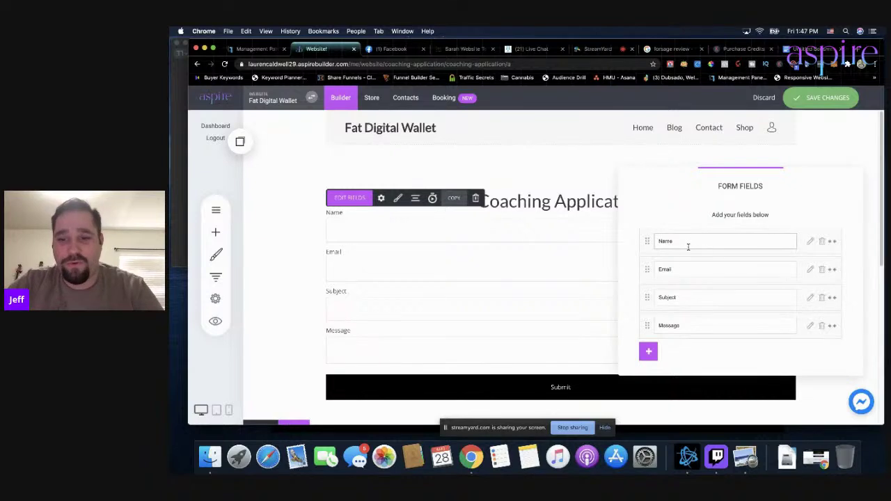
pyautogui.click(814, 51)
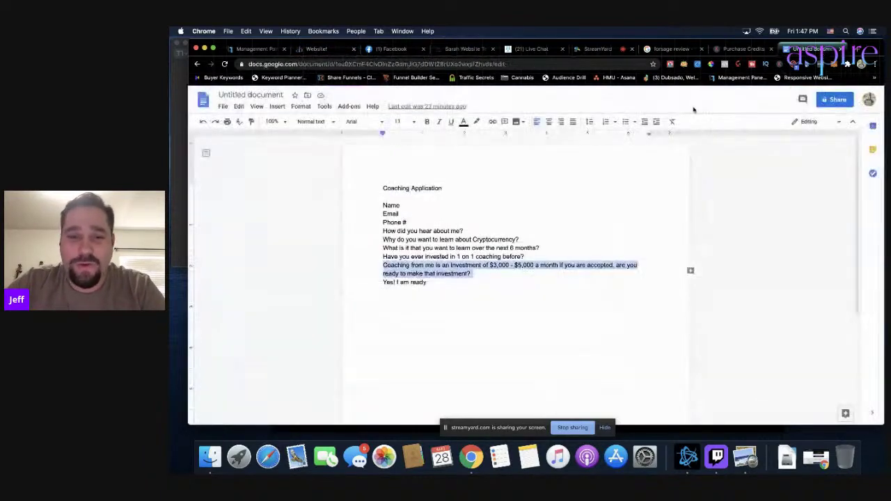
pyautogui.click(402, 218)
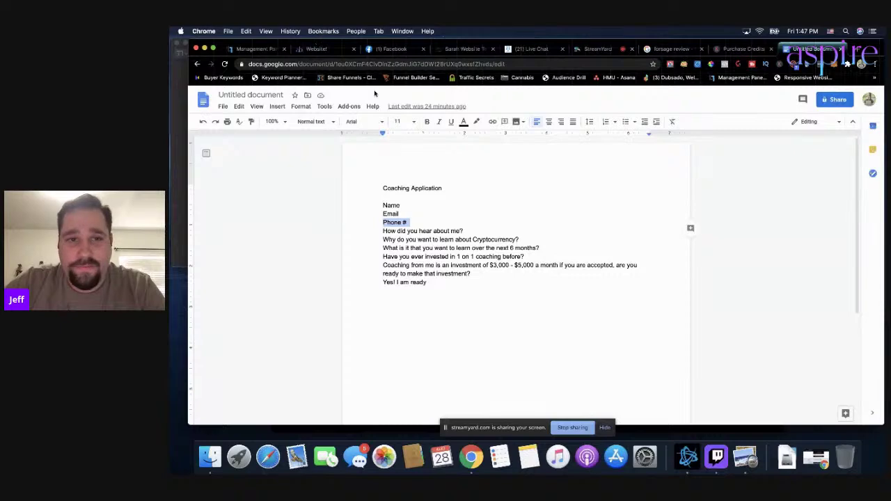
pyautogui.click(316, 48)
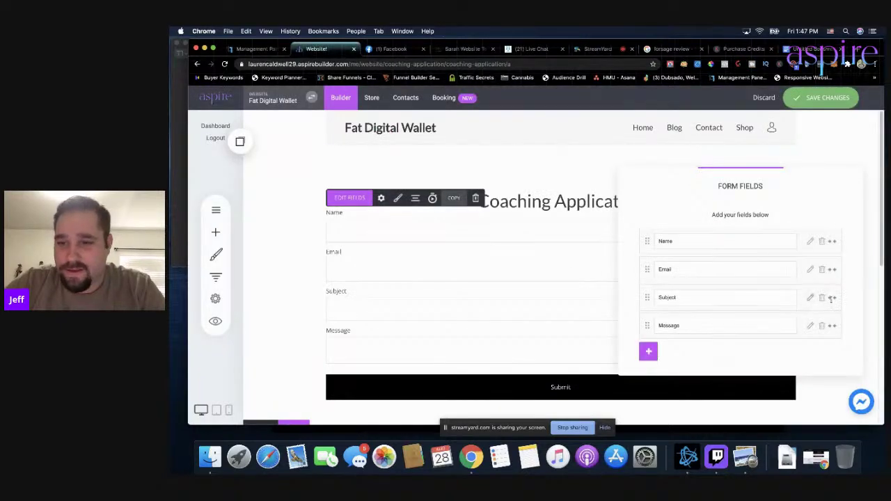
# Step: Delete the Subject and Message fields from the form and add a field labelled "Phone #"
pyautogui.click(821, 299)
pyautogui.click(565, 241)
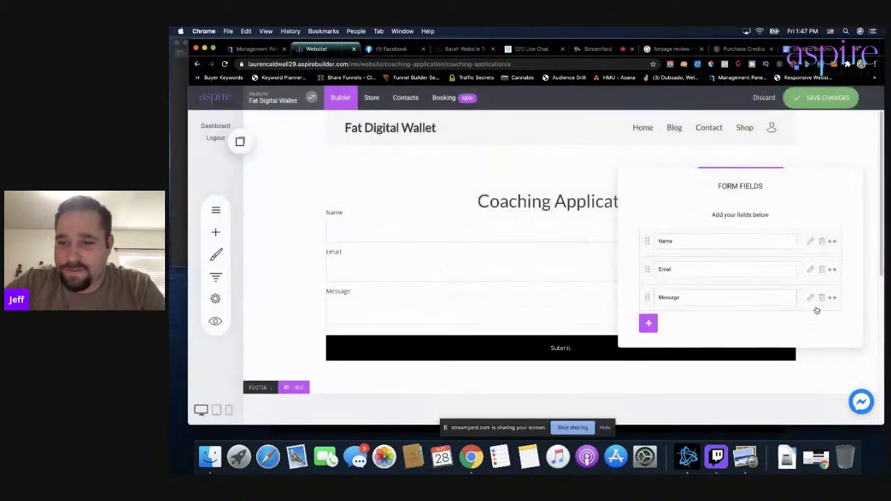
pyautogui.click(821, 298)
pyautogui.click(565, 241)
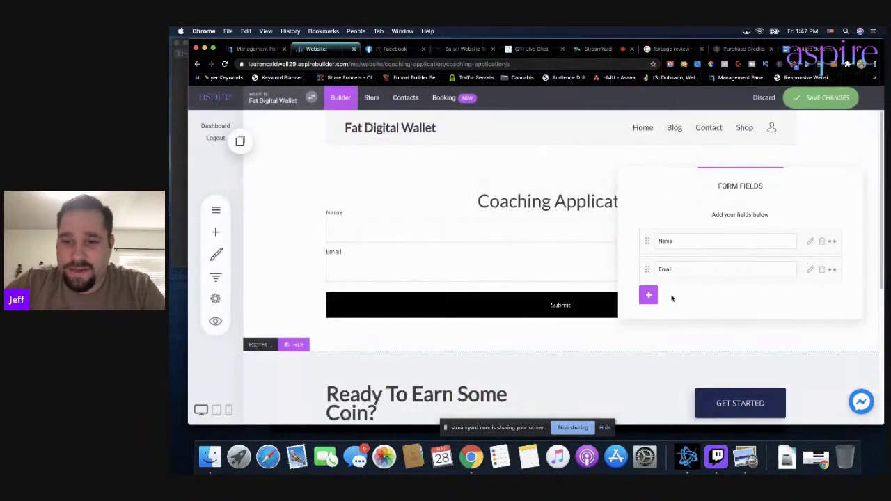
pyautogui.click(649, 296)
pyautogui.click(653, 116)
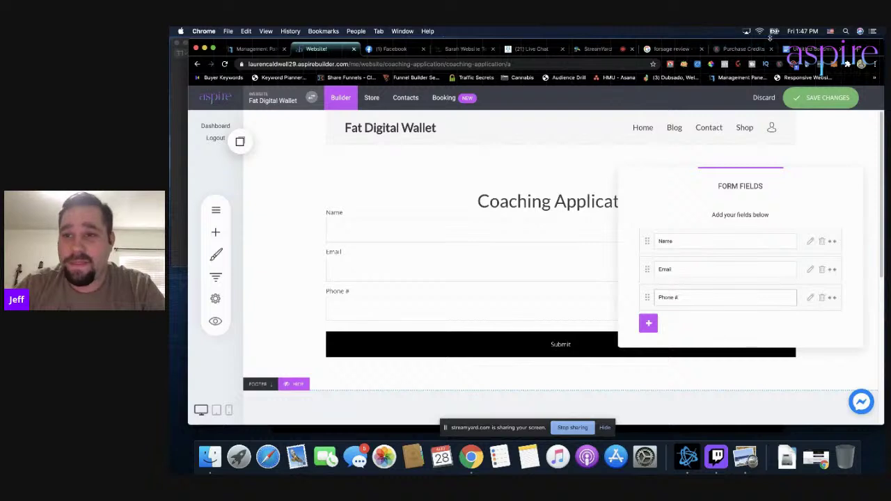
# Step: Copy "How did you hear about me?" from the Google Docs document and add it as a new form field below Phone #
pyautogui.click(810, 48)
pyautogui.tripleClick(434, 230)
pyautogui.press('super+c')
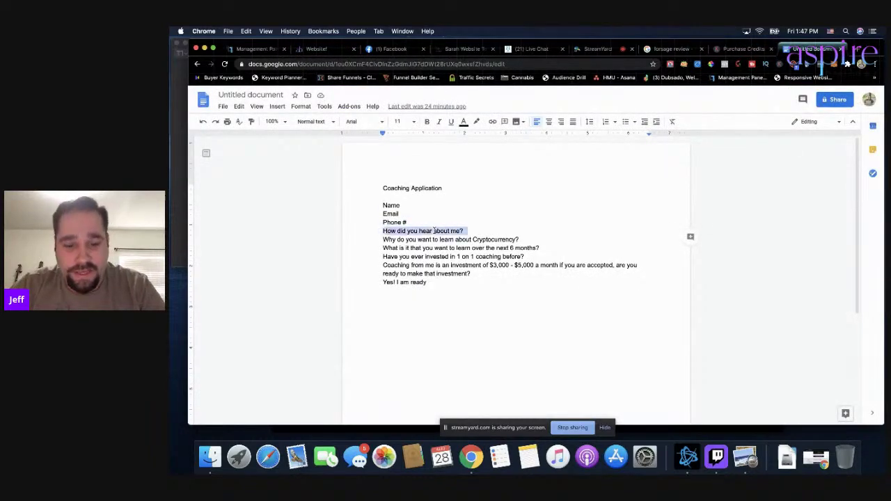
pyautogui.click(316, 50)
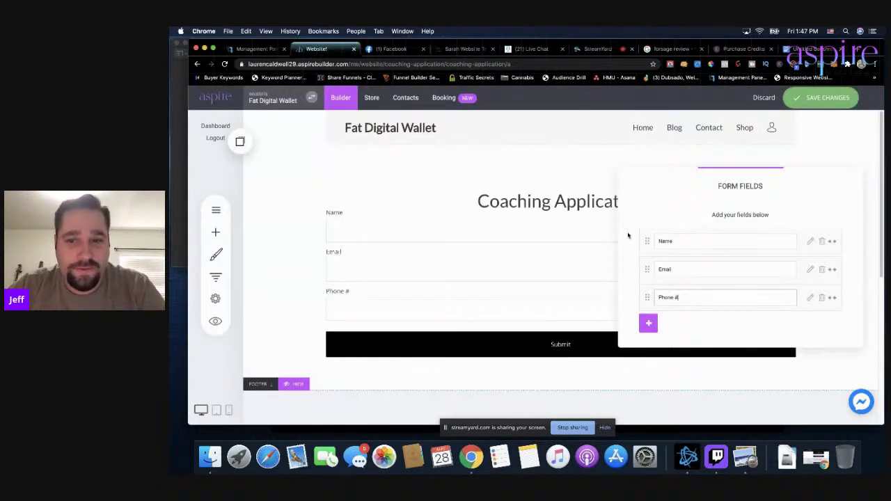
pyautogui.click(649, 323)
pyautogui.click(669, 298)
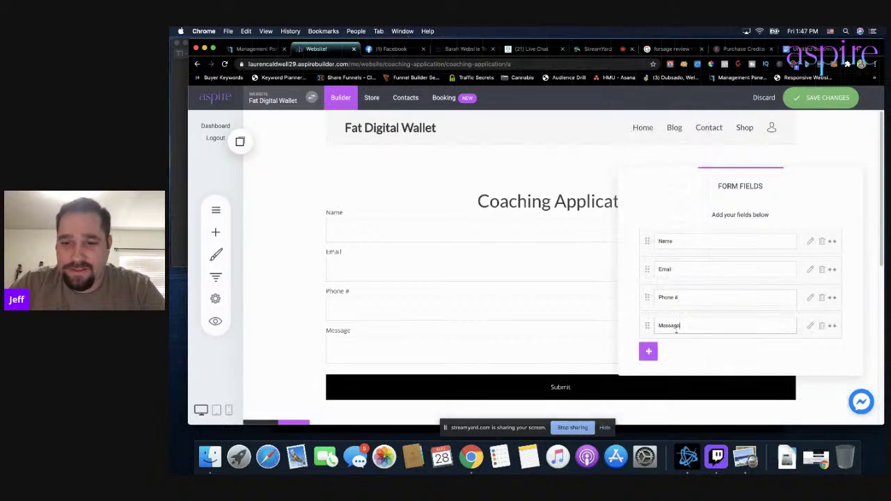
pyautogui.press('super+v')
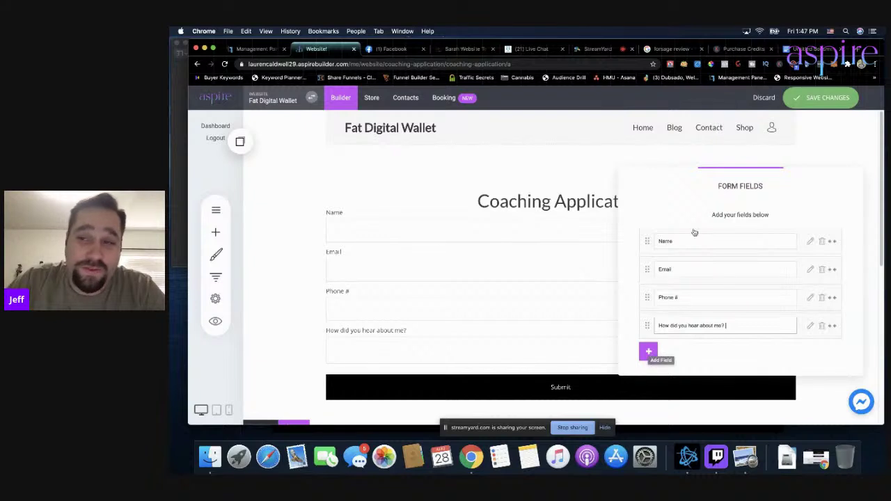
# Step: Copy "Why do you want to learn about Cryptocurrency?" from the Google Docs document and add it as a text area field on the form
pyautogui.click(649, 354)
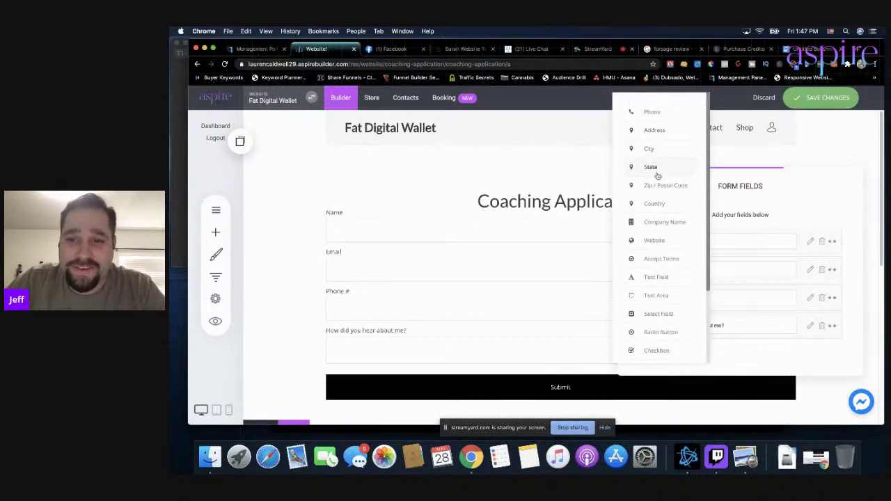
pyautogui.scroll(-4, 668, 293)
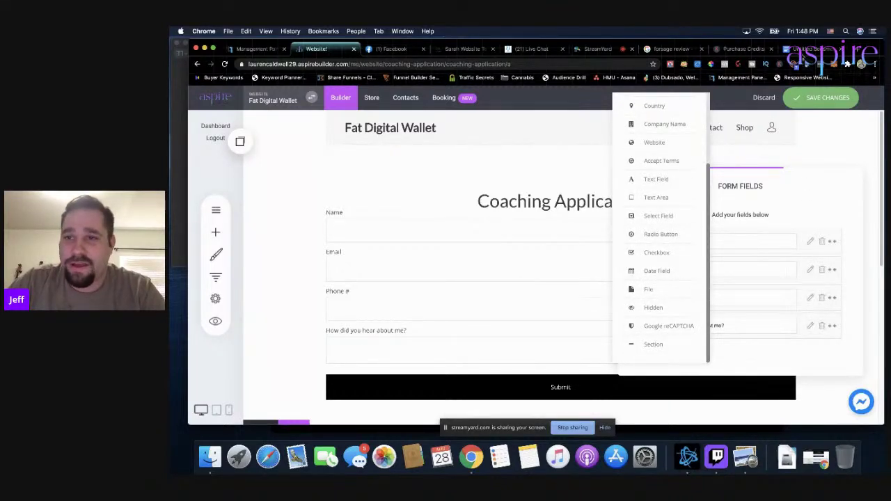
pyautogui.click(811, 48)
pyautogui.tripleClick(494, 240)
pyautogui.press('super+c')
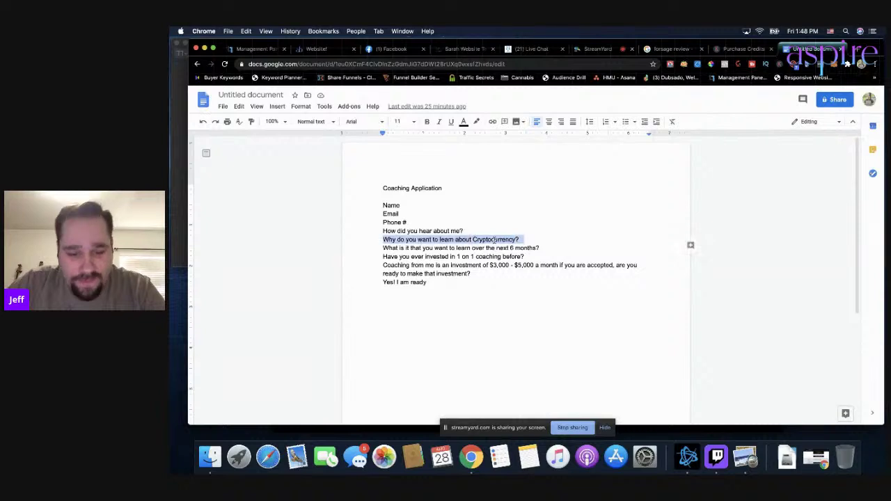
pyautogui.click(315, 49)
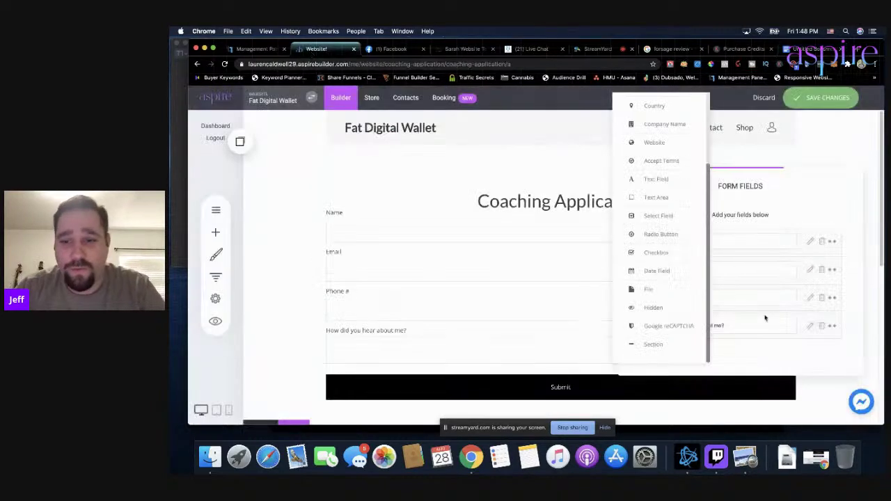
pyautogui.click(747, 332)
pyautogui.click(649, 358)
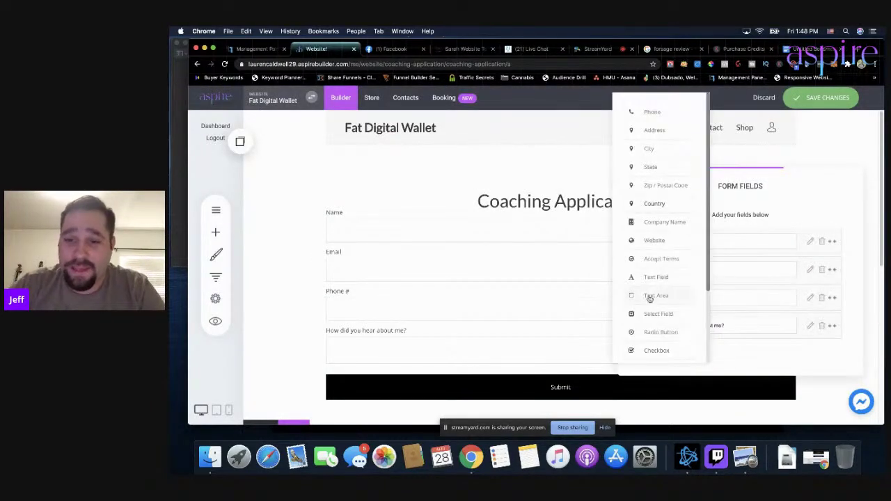
pyautogui.scroll(-3, 661, 333)
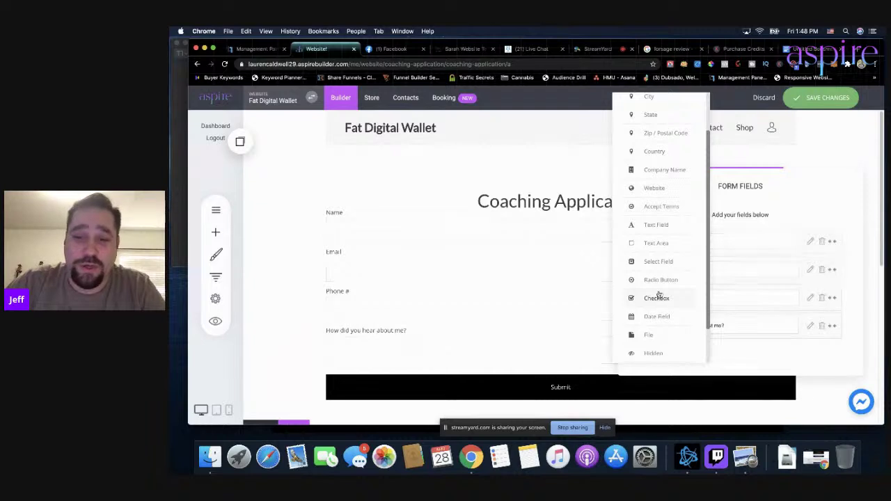
pyautogui.click(654, 245)
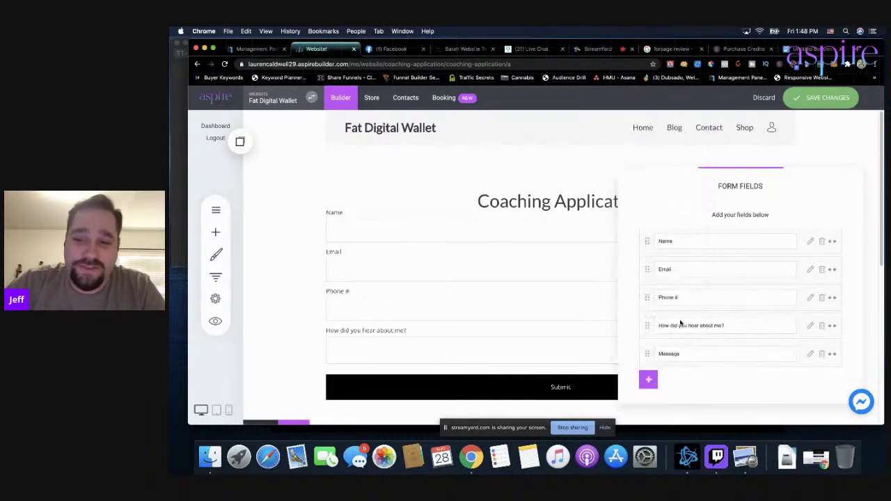
pyautogui.press('super+v')
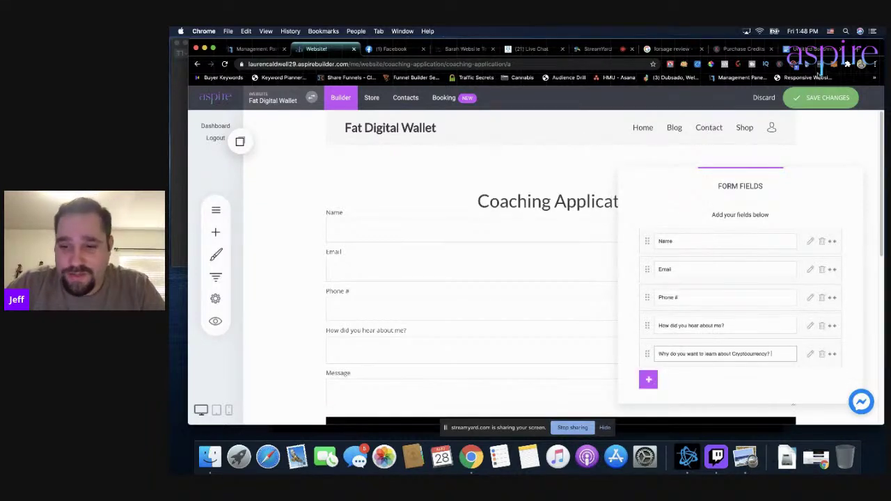
# Step: Copy "What is it that you want to learn over the next 6 months?" from the document into a new text area form field
pyautogui.click(809, 50)
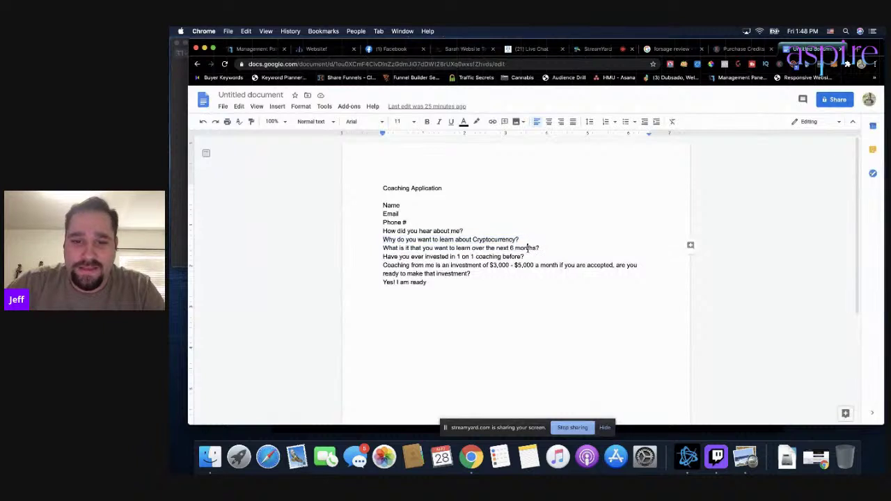
pyautogui.tripleClick(532, 248)
pyautogui.press('super+c')
pyautogui.click(314, 48)
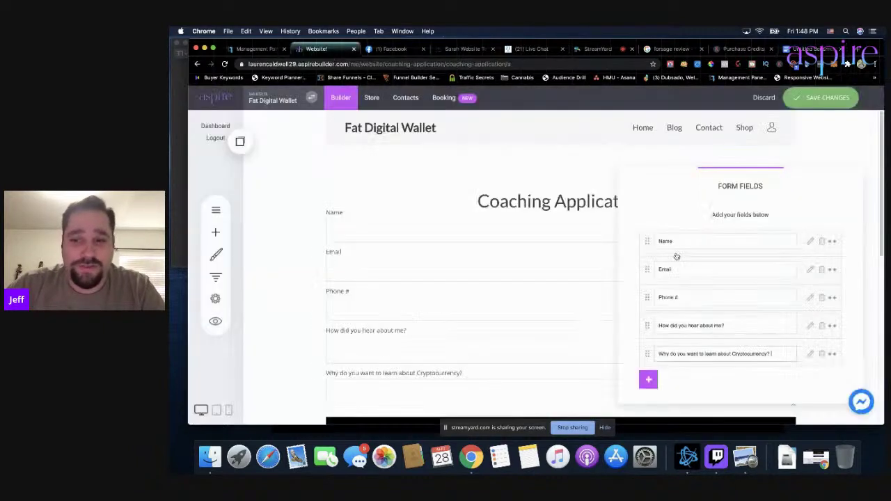
pyautogui.click(648, 380)
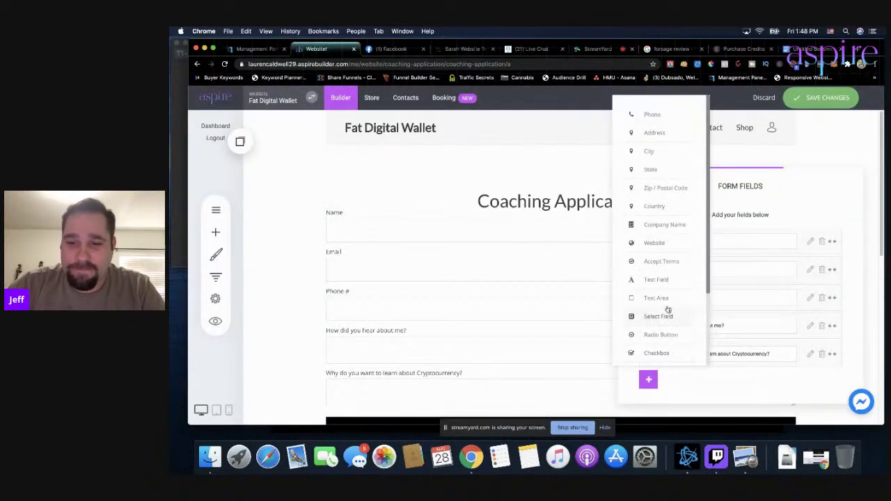
pyautogui.scroll(-2, 666, 308)
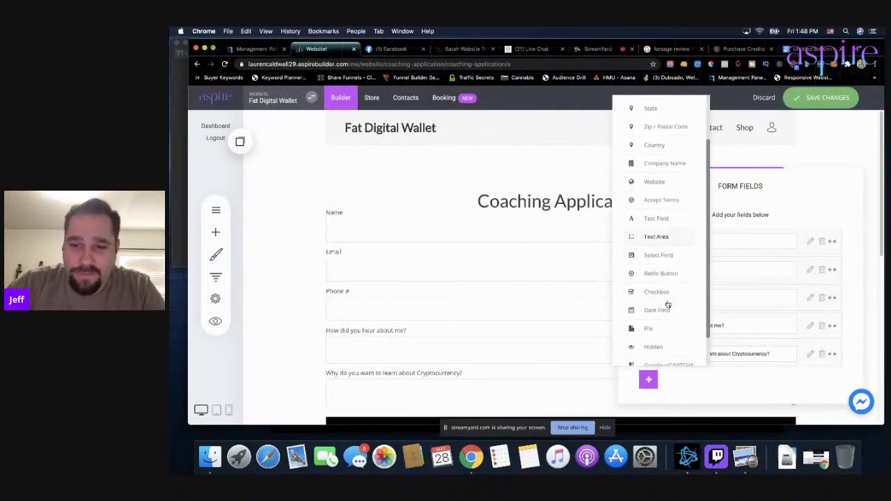
pyautogui.click(655, 238)
pyautogui.press('super+v')
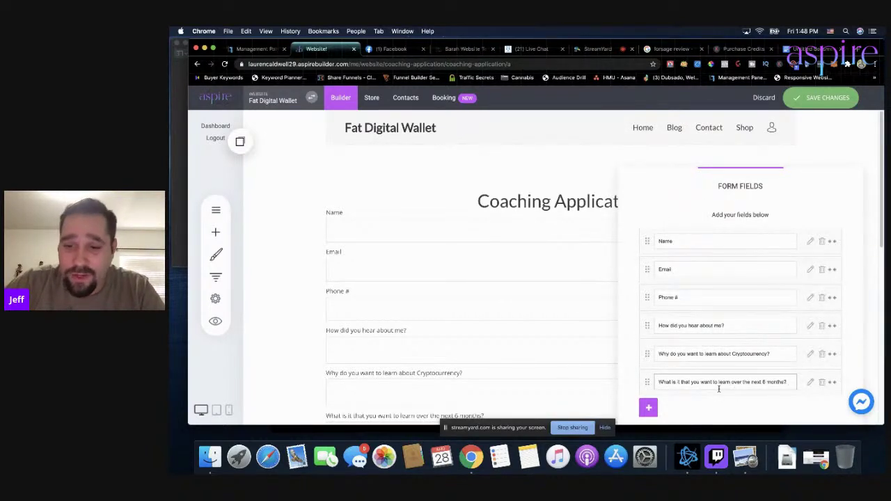
# Step: Add another text area field labelled with the document's question "Have you ever invested in 1 on 1 coaching before?"
pyautogui.click(810, 49)
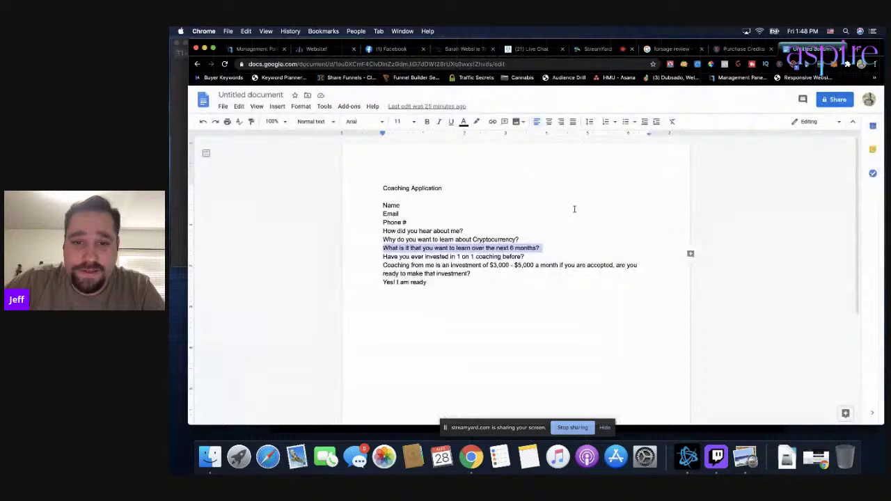
pyautogui.tripleClick(478, 257)
pyautogui.press('super+c')
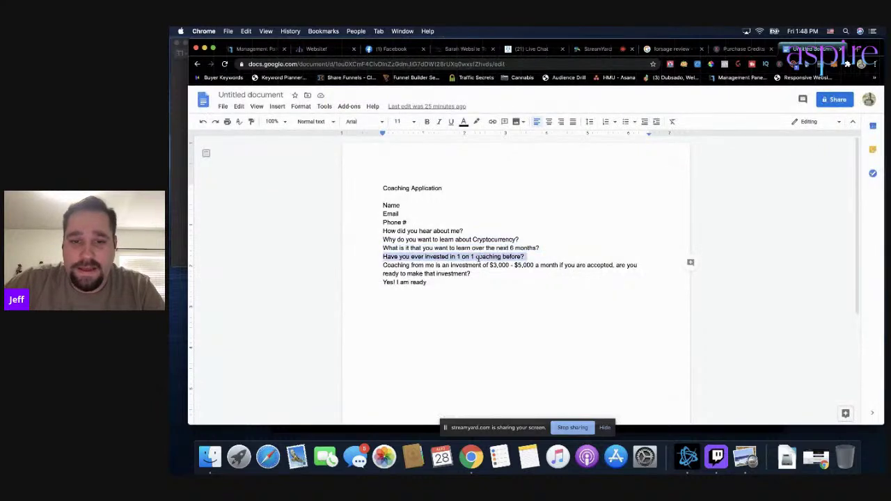
pyautogui.click(296, 50)
pyautogui.click(649, 408)
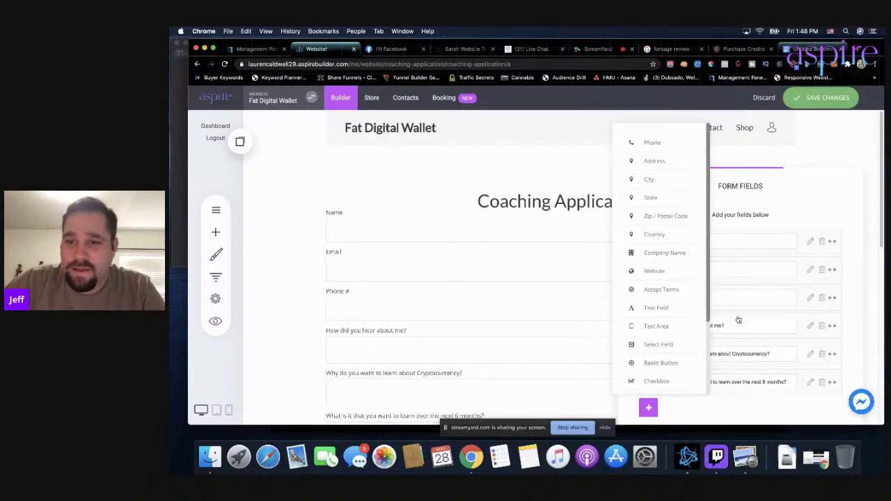
pyautogui.click(655, 332)
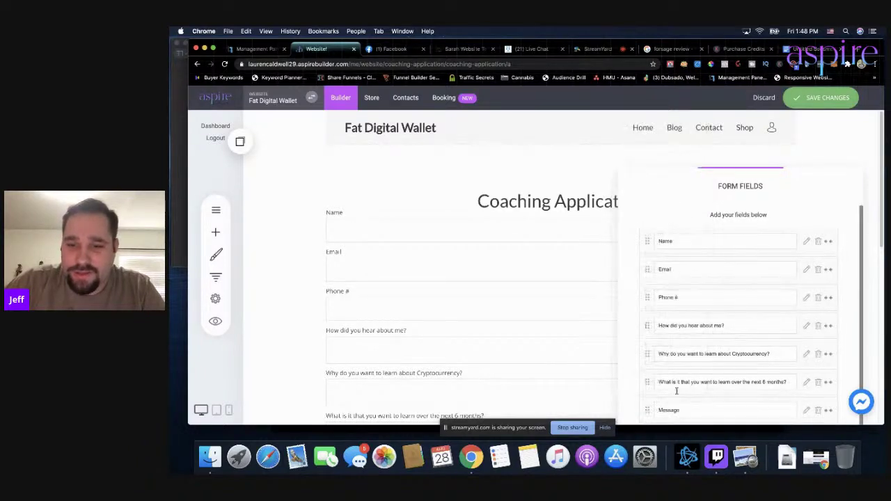
pyautogui.doubleClick(690, 405)
pyautogui.press('super+v')
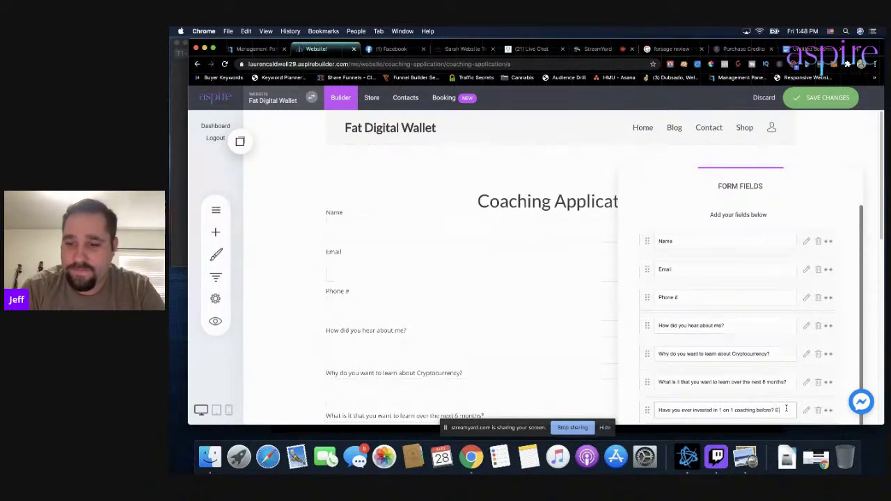
# Step: Extend the 1 on 1 coaching question's label with "Explain how it was for you, the good and the bad."
pyautogui.write('Explain how')
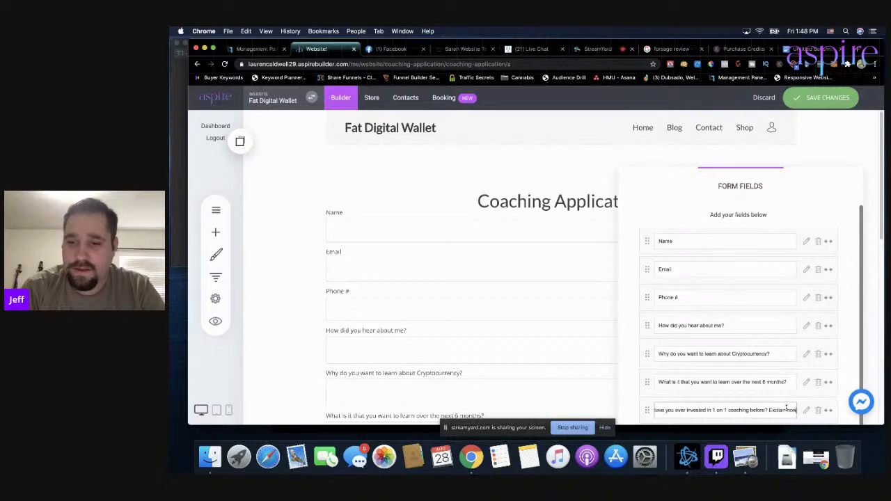
pyautogui.write(' it was')
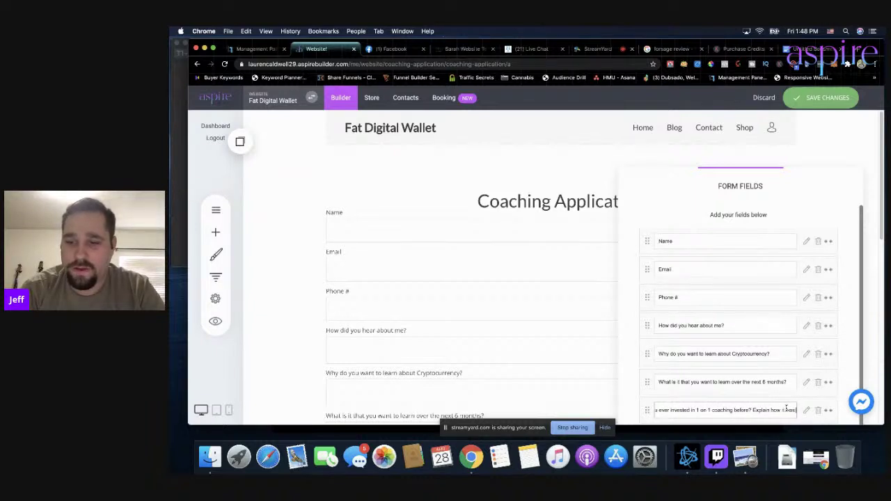
pyautogui.write(' for you, the')
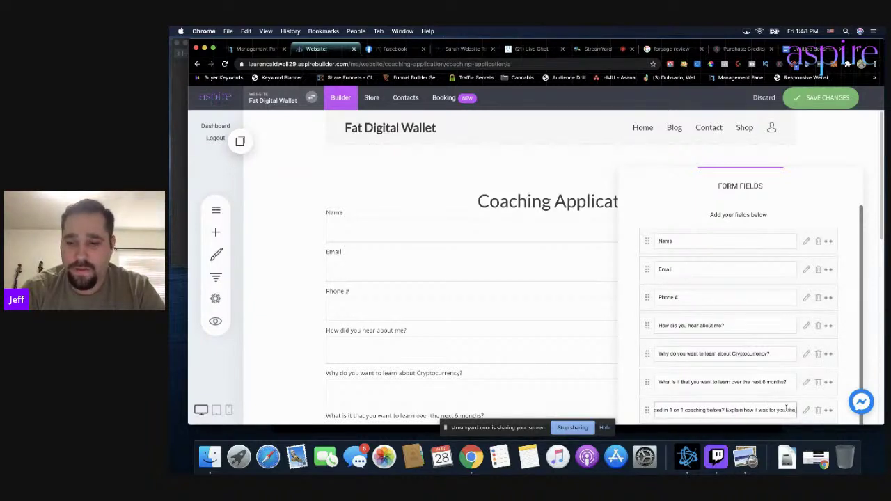
pyautogui.write(' good and the bad')
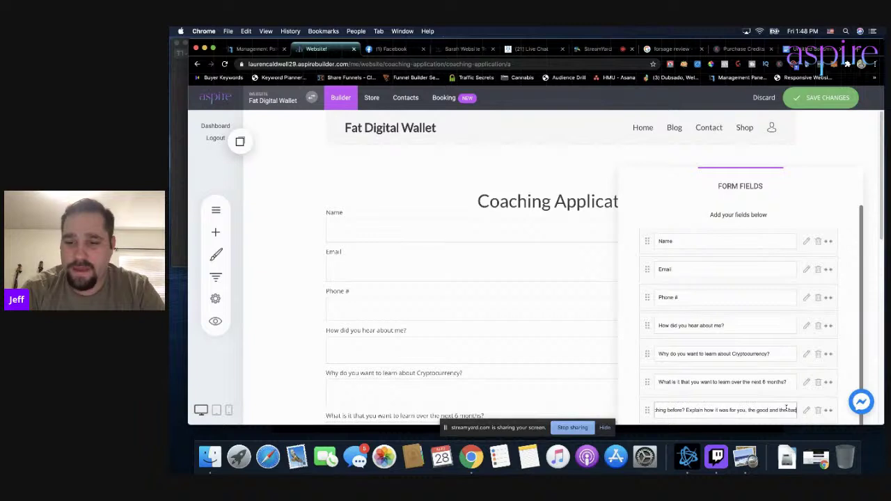
pyautogui.write('.')
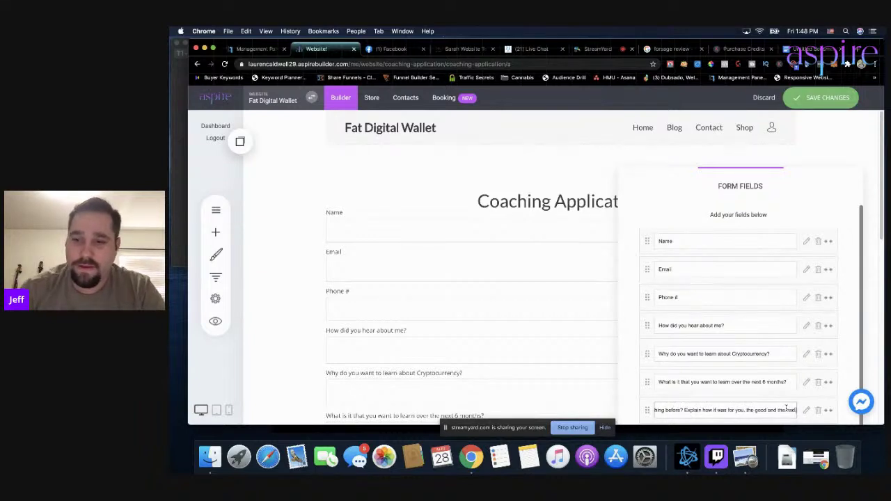
# Step: Copy the question about the $3,000 - $5,000 a month coaching investment from the Google Docs document and return to the website builder
pyautogui.click(809, 49)
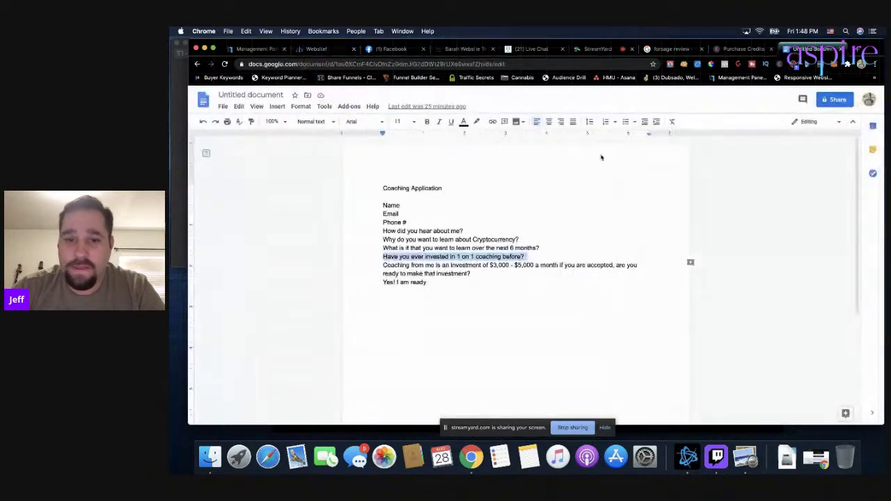
pyautogui.tripleClick(417, 266)
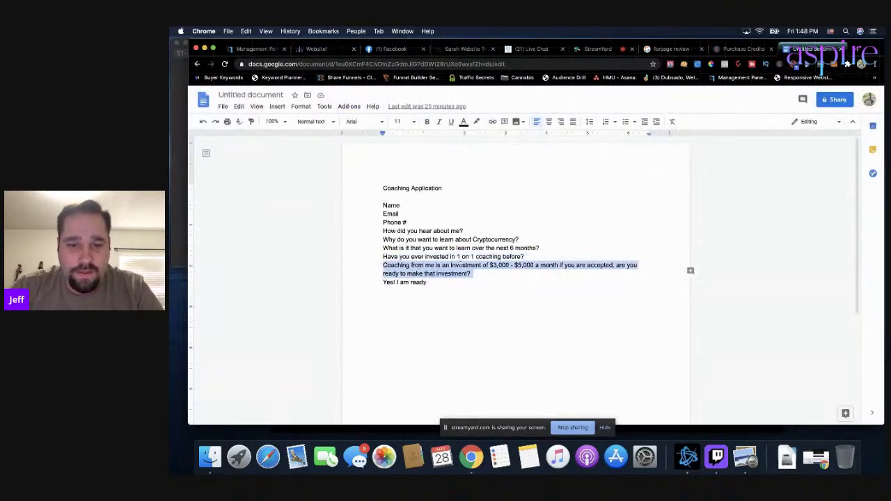
pyautogui.click(306, 50)
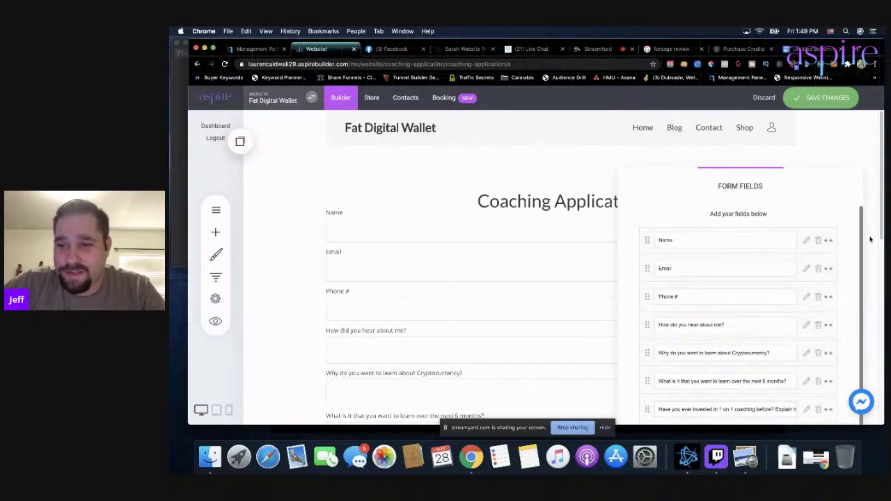
# Step: Add a radio button field at the end of the form, labelled with the copied coaching investment question
pyautogui.click(882, 214)
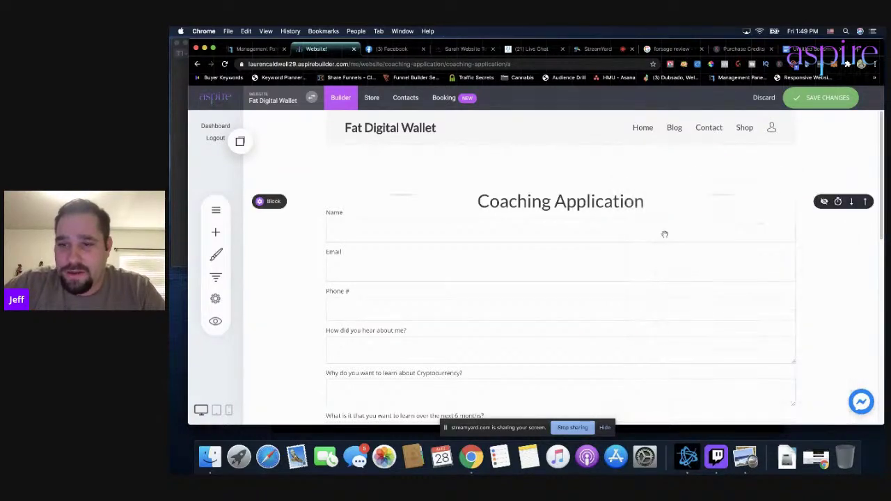
pyautogui.scroll(-3, 647, 237)
pyautogui.scroll(1, 629, 240)
pyautogui.scroll(2, 559, 207)
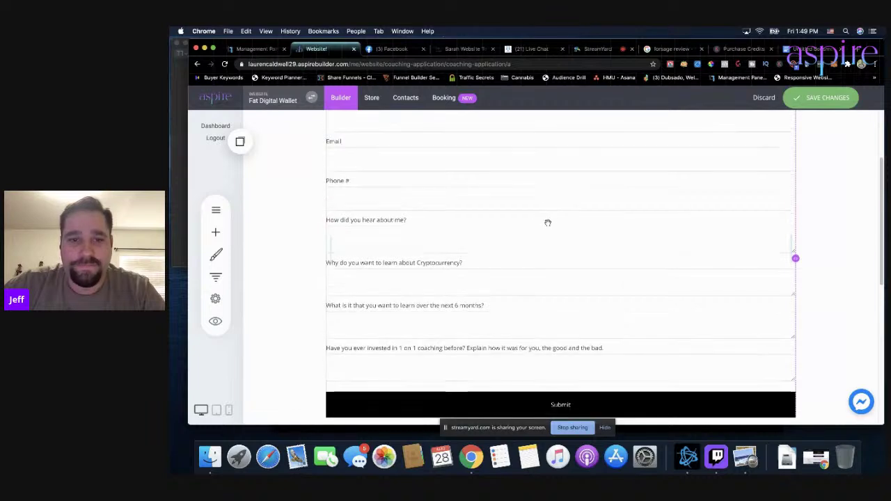
pyautogui.scroll(2, 577, 208)
pyautogui.click(575, 205)
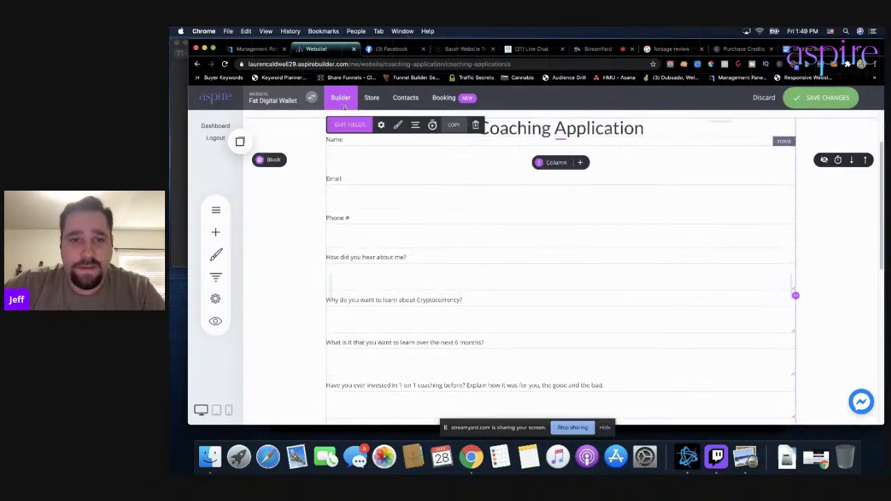
pyautogui.click(342, 125)
pyautogui.click(648, 376)
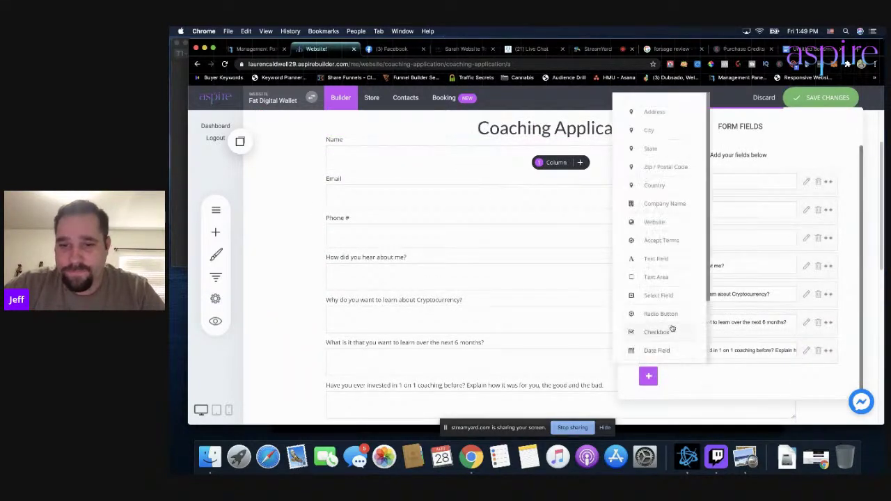
pyautogui.scroll(-3, 668, 328)
pyautogui.click(661, 249)
pyautogui.doubleClick(691, 376)
pyautogui.press('super+v')
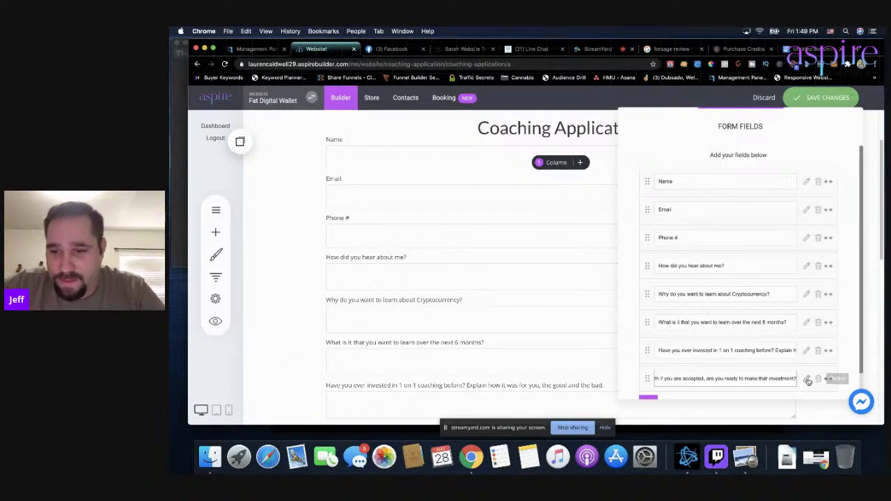
# Step: Set the coaching investment question's options to "Yes! I am ready!" and "No. Not yet." and make the field required
pyautogui.click(807, 379)
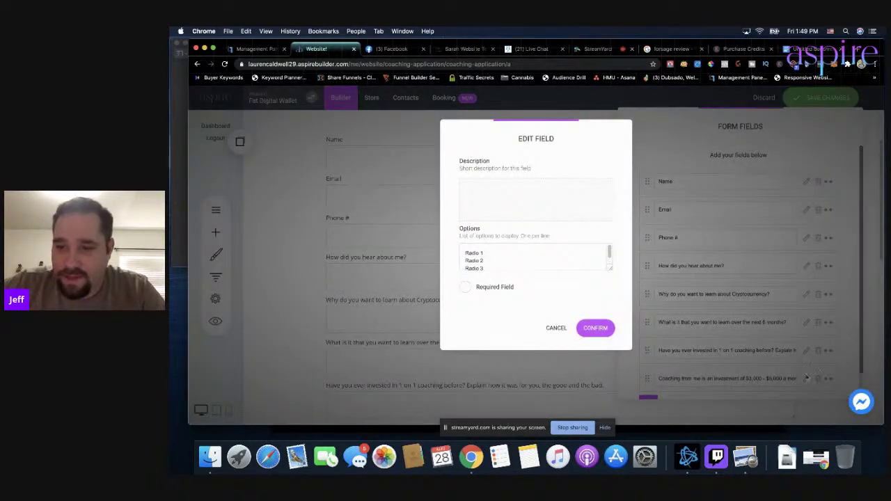
pyautogui.click(561, 326)
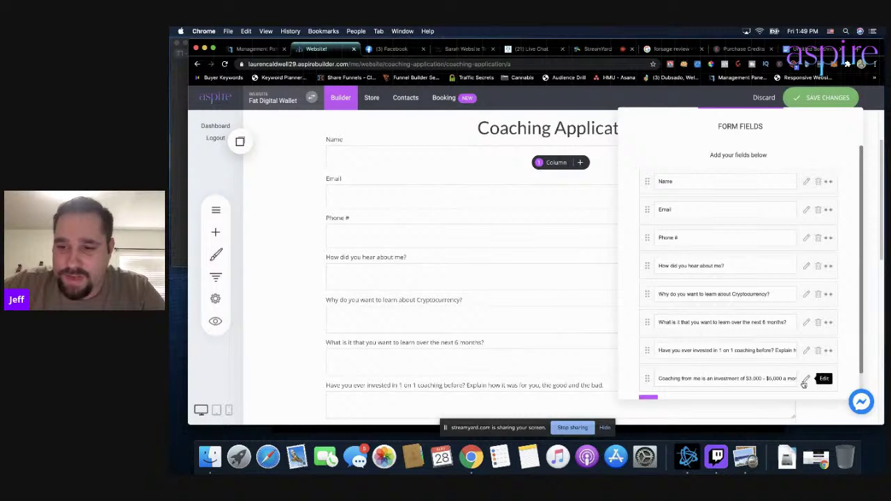
pyautogui.click(808, 378)
pyautogui.click(485, 252)
pyautogui.moveTo(465, 252); pyautogui.dragTo(501, 269)
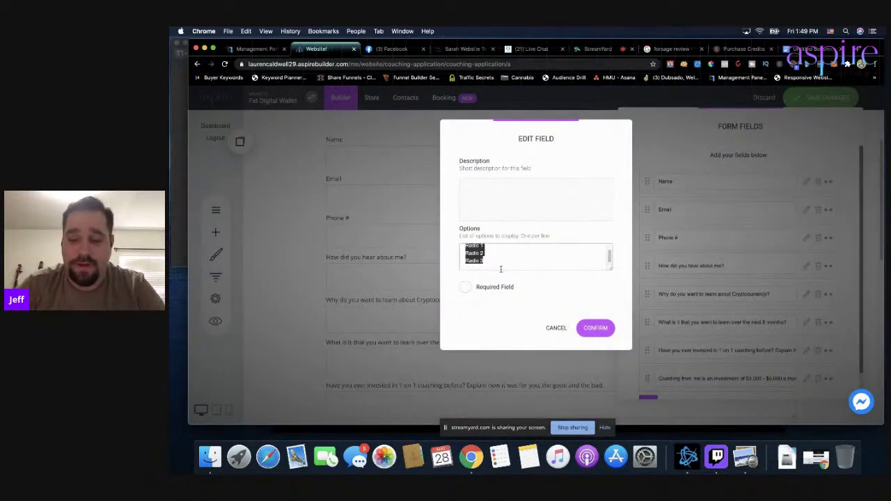
pyautogui.write('Yes! I am ready!')
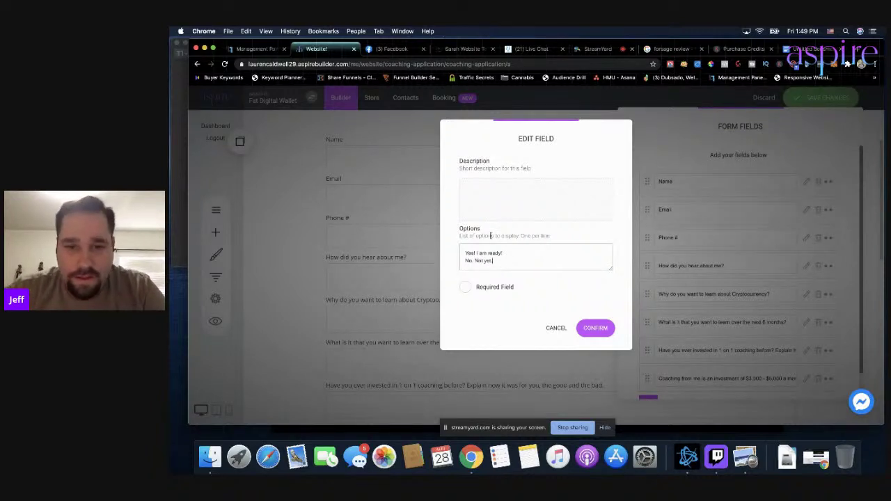
pyautogui.click(465, 287)
pyautogui.click(595, 328)
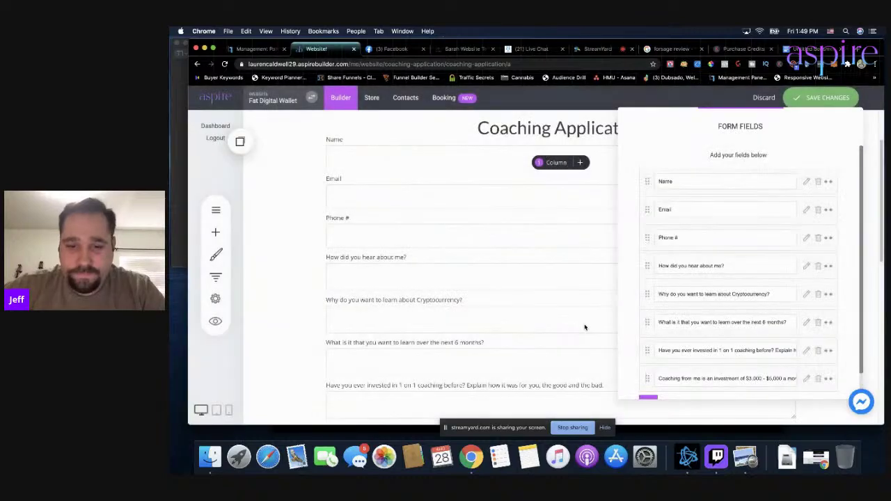
pyautogui.click(559, 304)
pyautogui.scroll(-2, 579, 302)
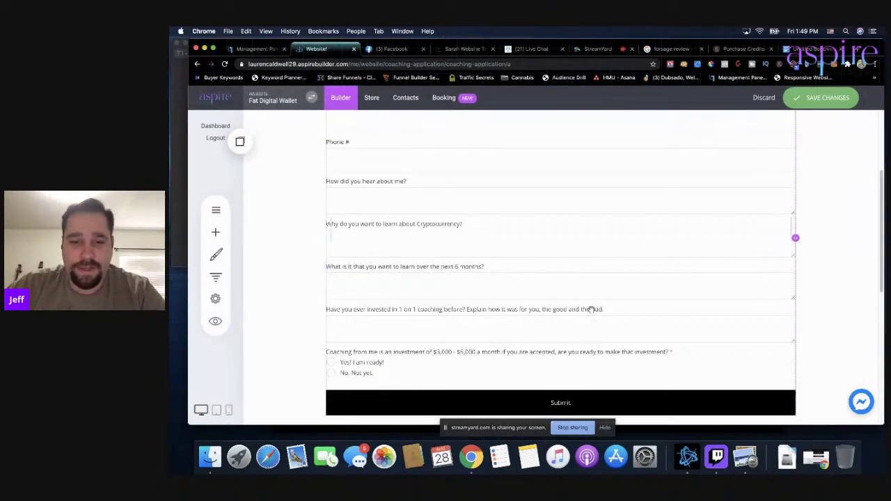
pyautogui.scroll(4, 592, 309)
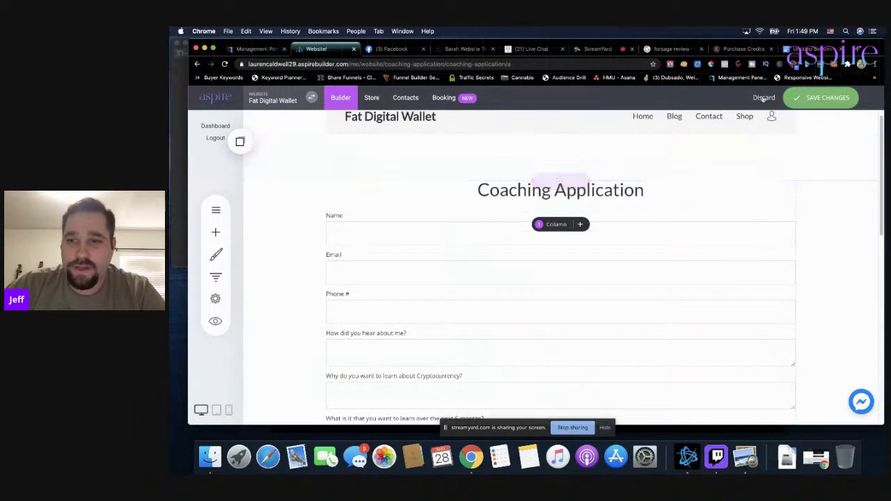
# Step: Add a text element below the page heading reading "Please fill out our 1 on 1 coaching application to see if you are a good fit."
pyautogui.click(215, 232)
pyautogui.moveTo(272, 184); pyautogui.dragTo(606, 209)
pyautogui.press('super+a')
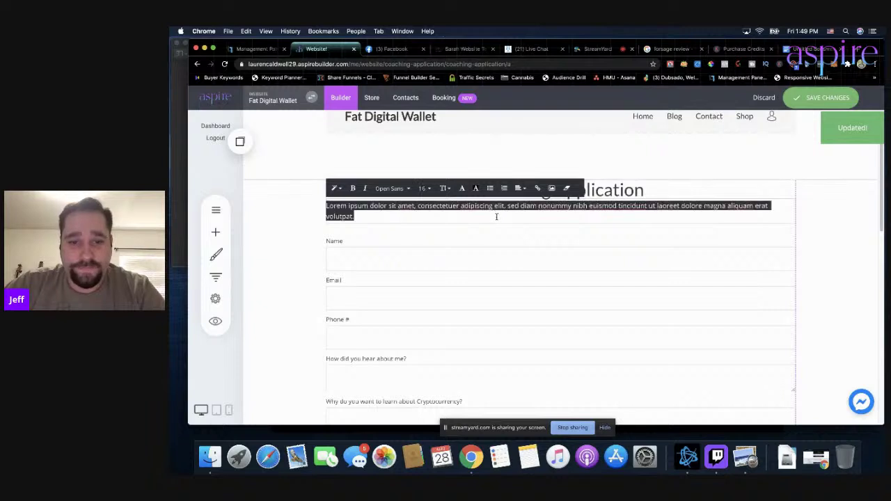
pyautogui.write('Please fe')
pyautogui.press('BackSpace')
pyautogui.write('i')
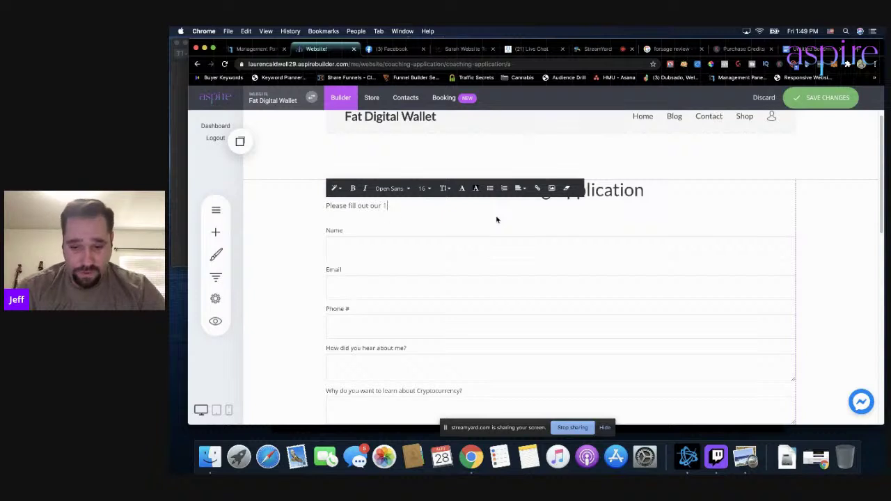
pyautogui.write('ll out our 1 on 1 coaching application to see if you are a good fit.')
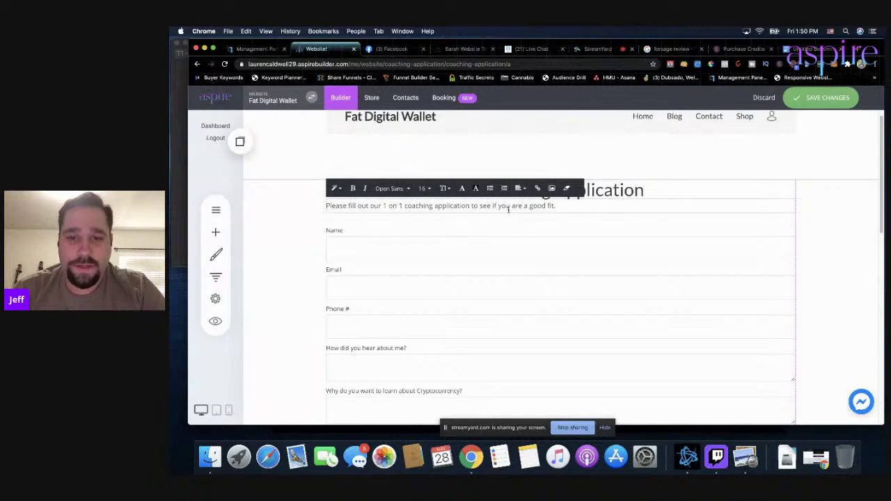
# Step: Center-align the introductory text below the Coaching Application heading and save the page changes
pyautogui.tripleClick(509, 205)
pyautogui.click(520, 188)
pyautogui.click(534, 206)
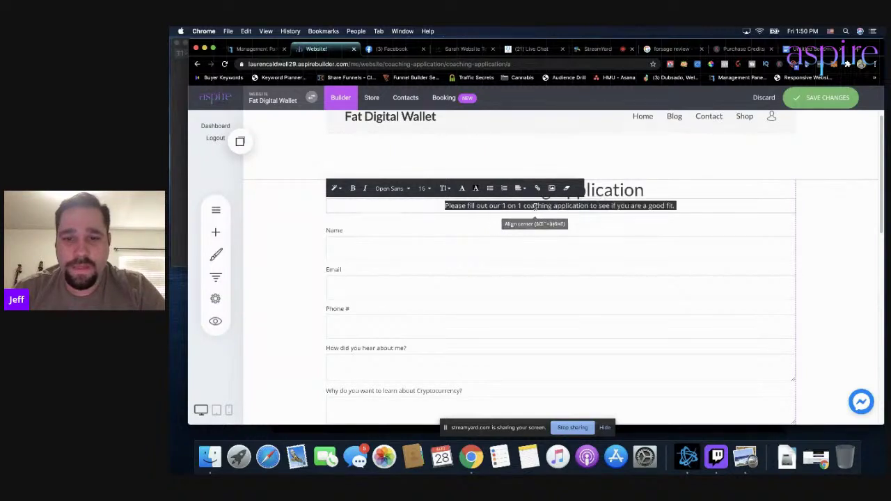
pyautogui.click(848, 97)
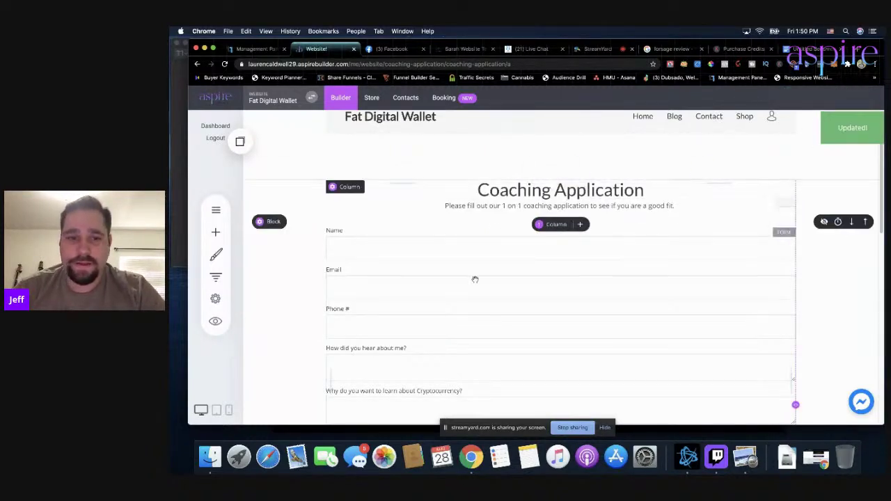
# Step: In the form's settings, name the form "Coaching Application" and set its button text to "Submit Your Application"
pyautogui.scroll(-5, 473, 278)
pyautogui.scroll(5, 448, 265)
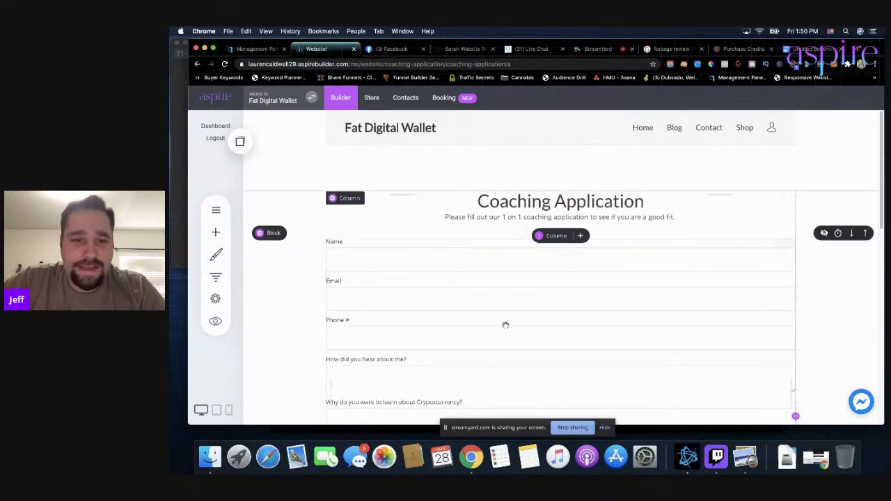
pyautogui.scroll(-3, 390, 299)
pyautogui.scroll(-3, 481, 266)
pyautogui.scroll(4, 487, 261)
pyautogui.click(381, 129)
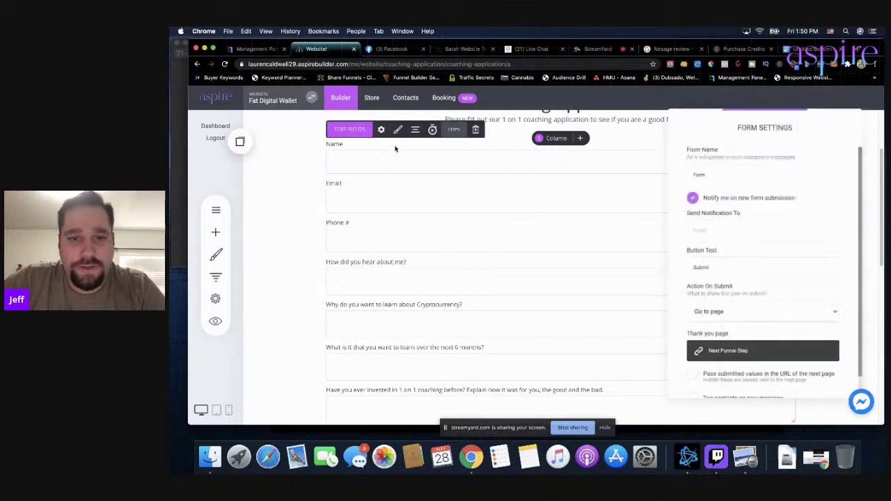
pyautogui.doubleClick(714, 179)
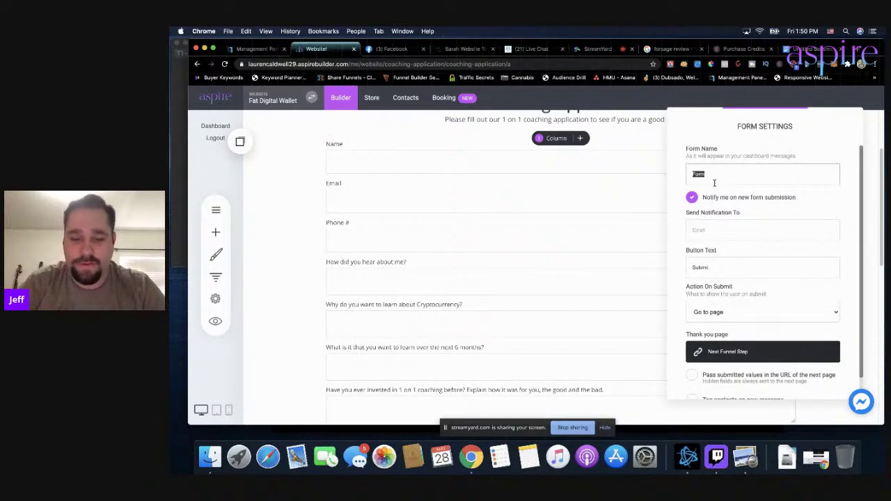
pyautogui.write('Coaching Application')
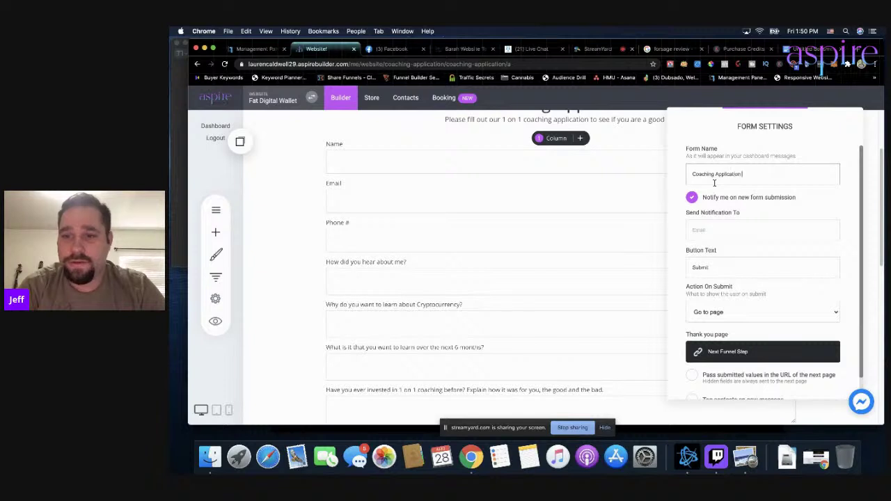
pyautogui.click(721, 271)
pyautogui.write('Your Application')
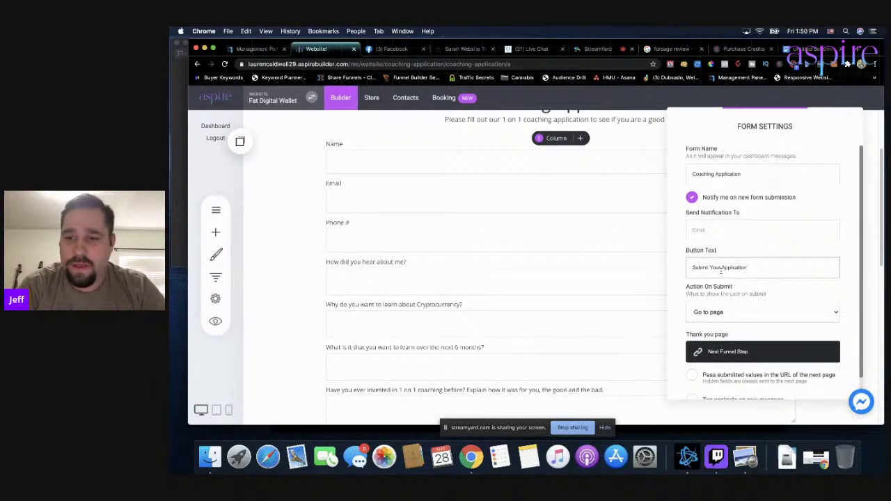
# Step: Link the form's thank you page to the Application Thank You funnel step and save the changes
pyautogui.click(731, 352)
pyautogui.click(533, 192)
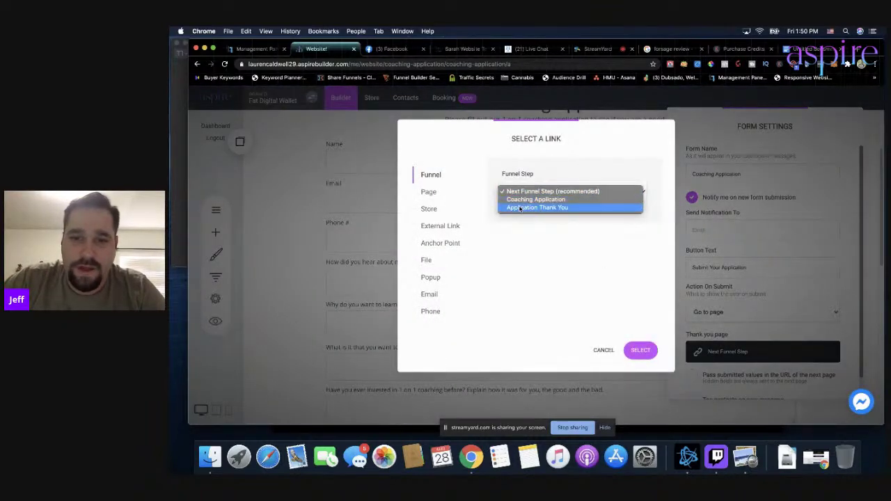
pyautogui.click(521, 208)
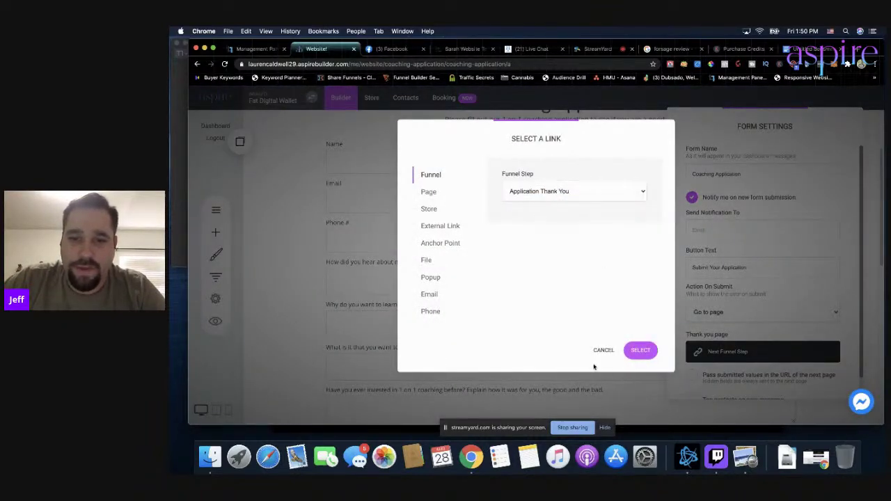
pyautogui.click(640, 350)
pyautogui.click(801, 103)
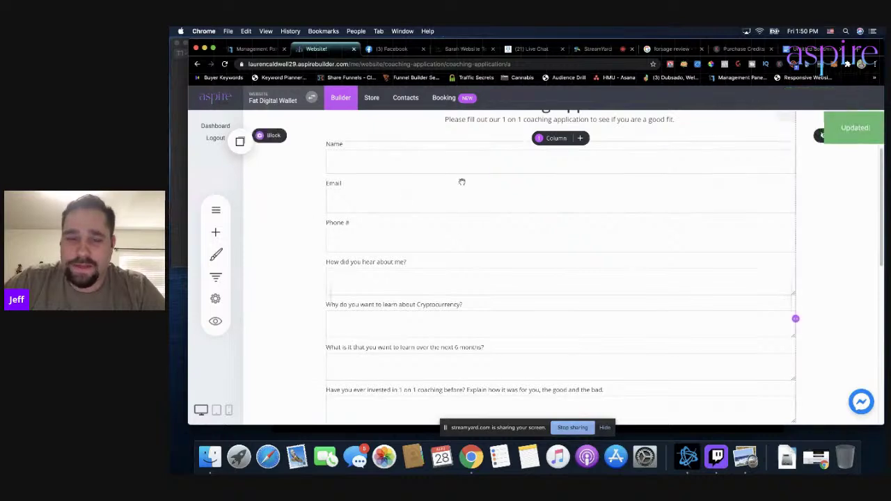
# Step: View the funnel's Application Thank You page, and open the Booking Events section, dismissing the introduction video
pyautogui.click(215, 277)
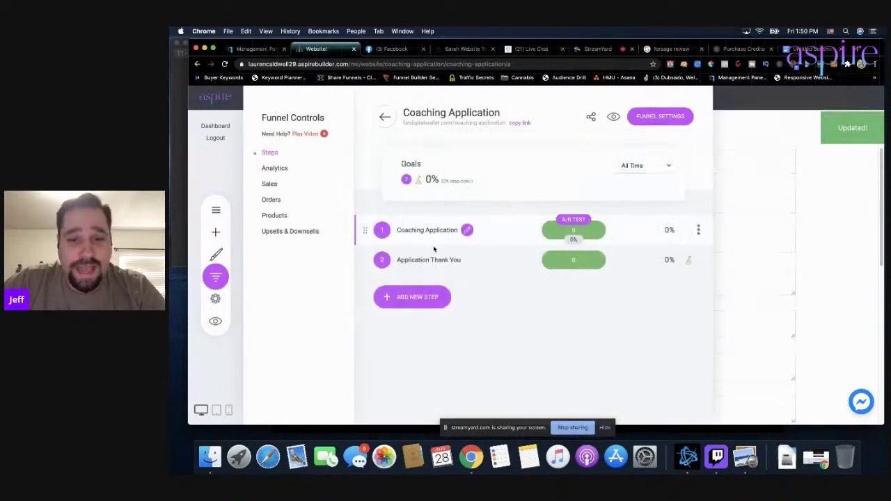
pyautogui.click(418, 259)
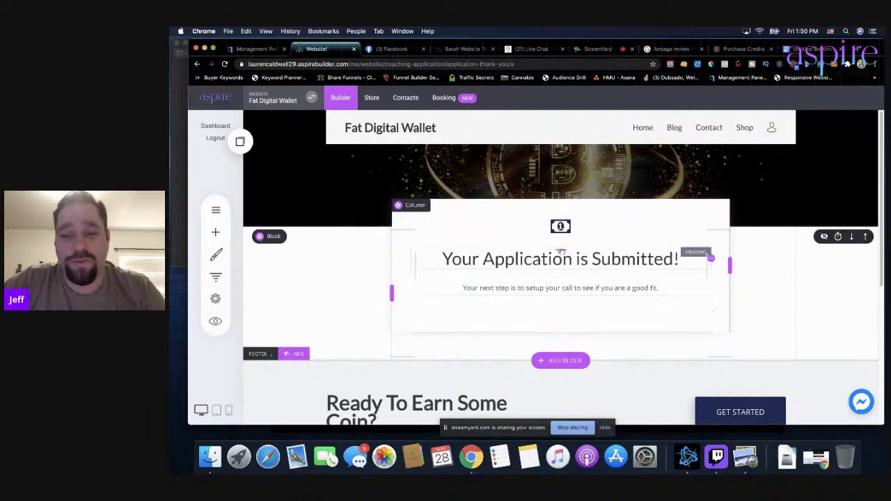
pyautogui.click(448, 99)
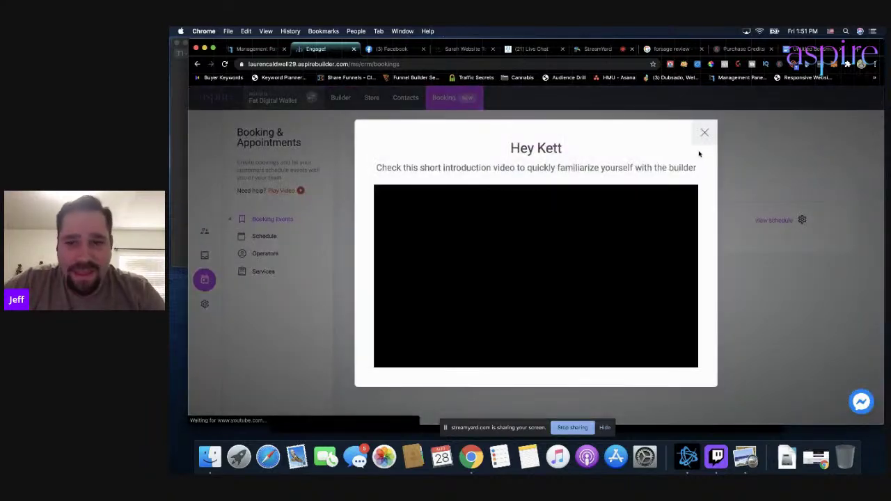
pyautogui.click(704, 134)
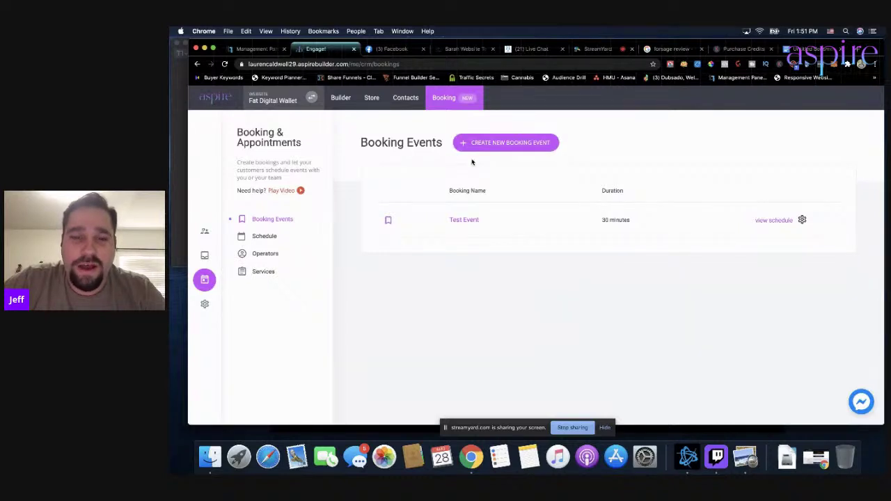
# Step: Delete the placeholder operator "Operator Name" from the booking operators
pyautogui.click(264, 255)
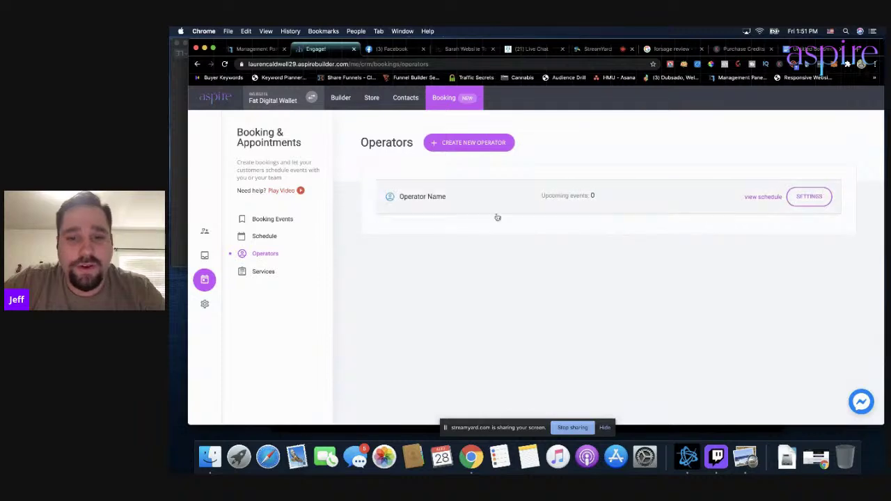
pyautogui.click(799, 198)
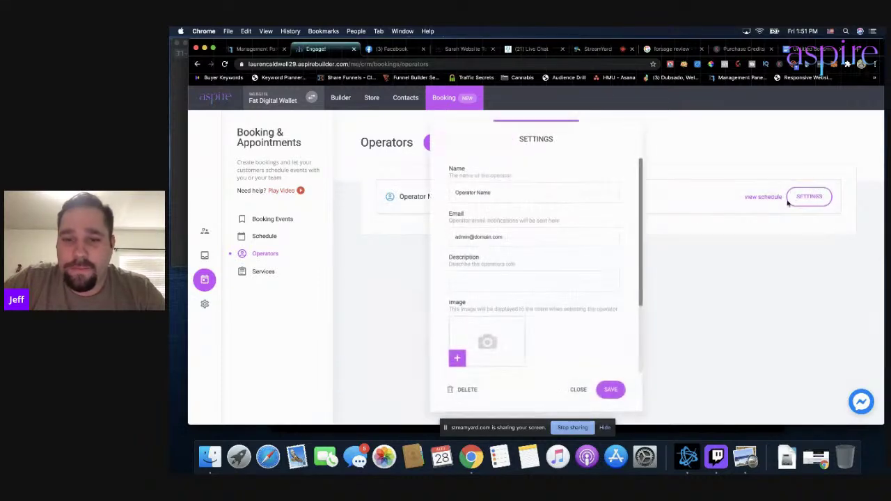
pyautogui.click(466, 390)
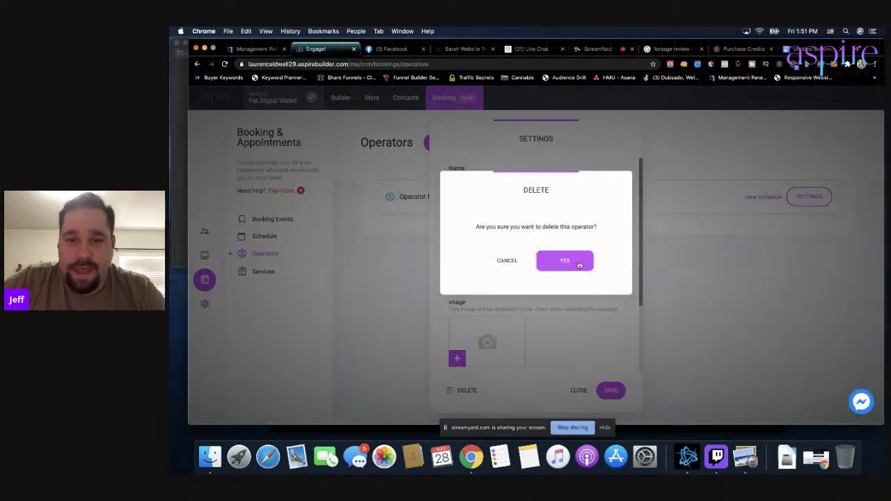
pyautogui.click(569, 261)
# Step: Start a new booking operator with the operator's name, email address and the round portrait photo with a laptop as image
pyautogui.click(601, 274)
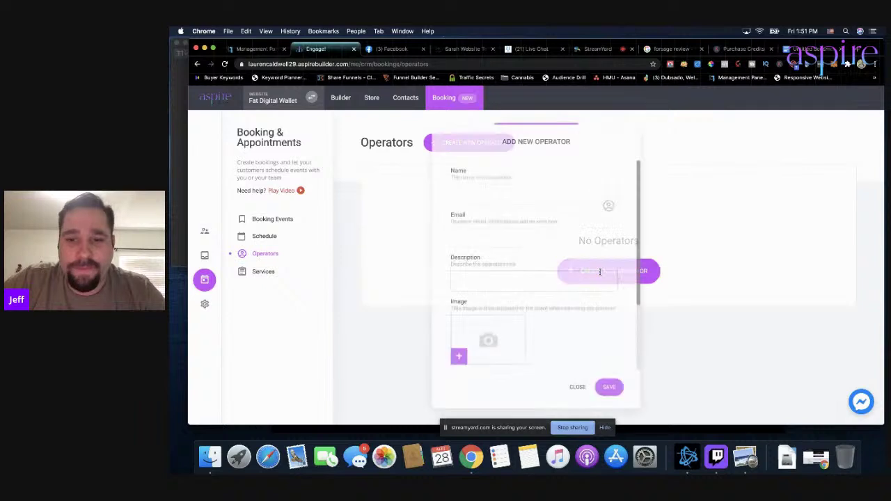
pyautogui.click(507, 189)
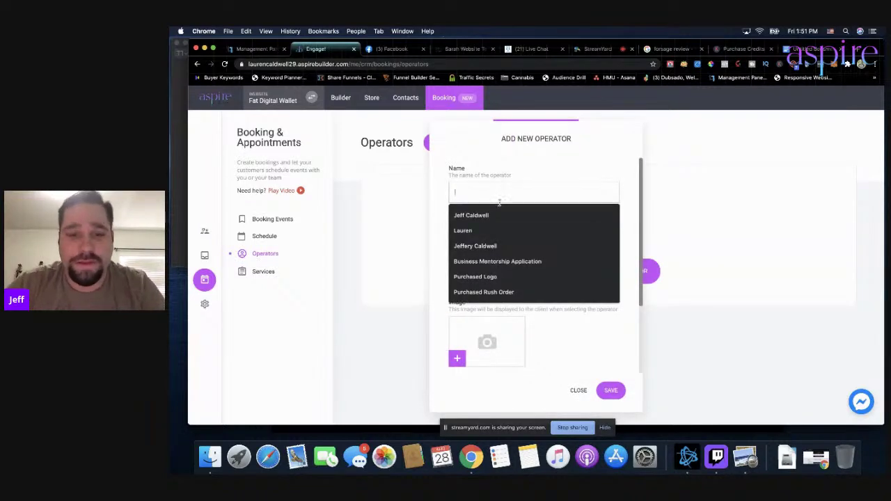
pyautogui.click(495, 213)
pyautogui.click(479, 229)
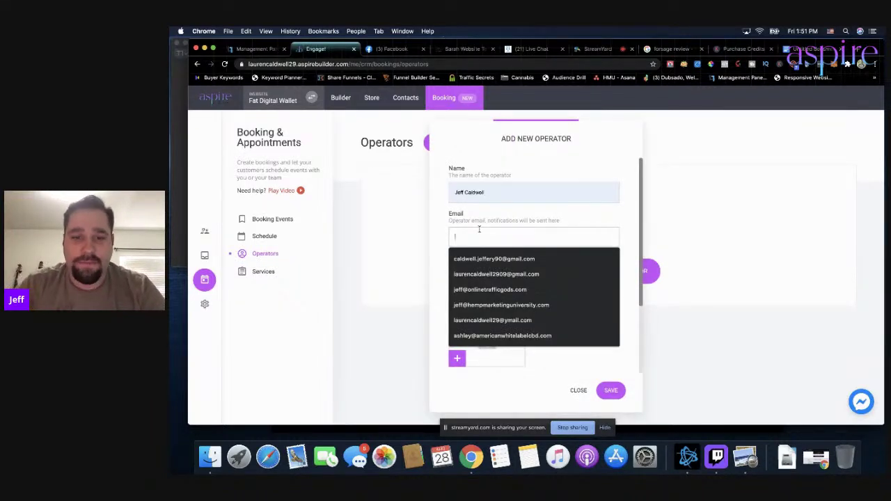
pyautogui.click(494, 258)
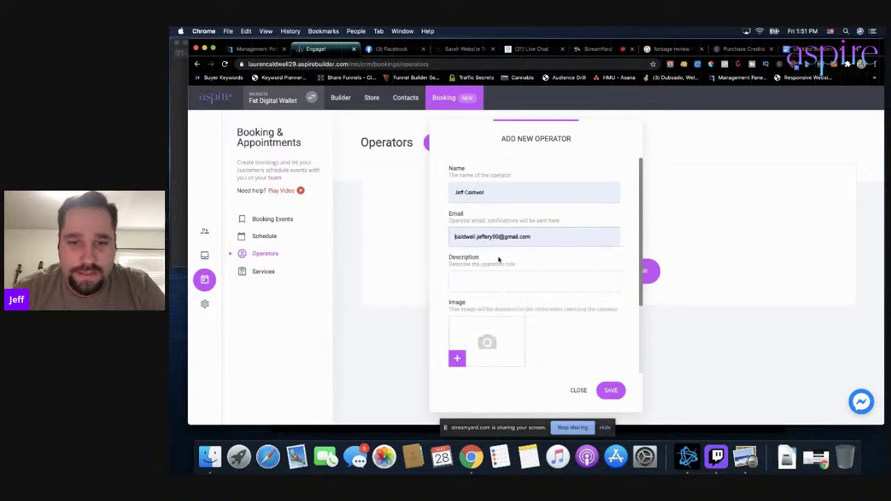
pyautogui.click(486, 341)
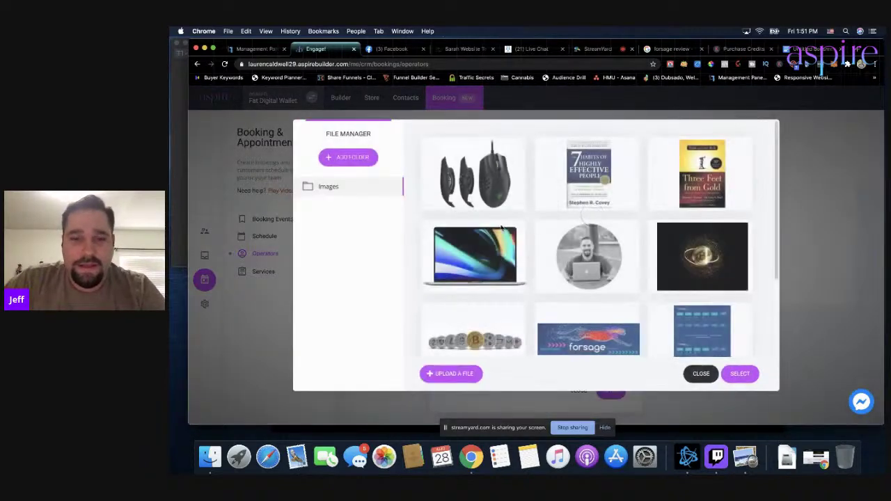
pyautogui.click(569, 263)
pyautogui.click(740, 374)
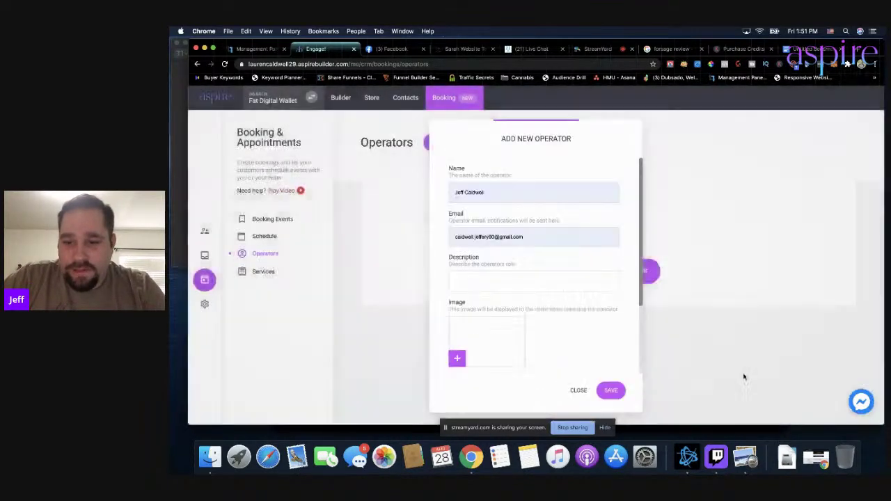
# Step: Connect the new operator to Google Calendar by signing in with the operator's Google account and allowing aspirebuilder.com access despite the unverified-app warning
pyautogui.scroll(-3, 539, 289)
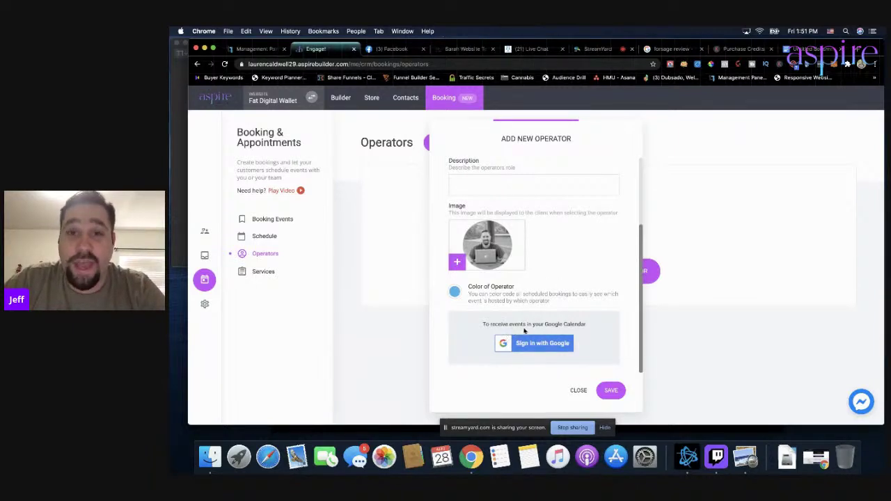
pyautogui.click(512, 348)
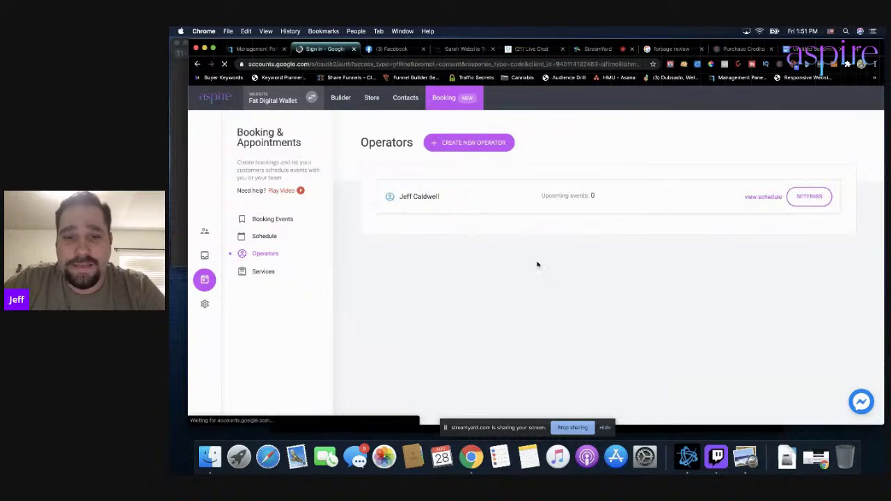
pyautogui.click(488, 212)
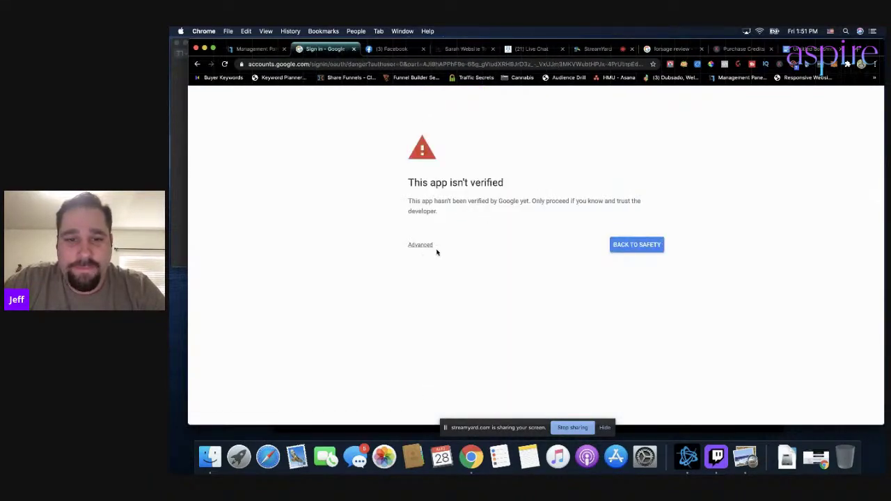
pyautogui.click(427, 246)
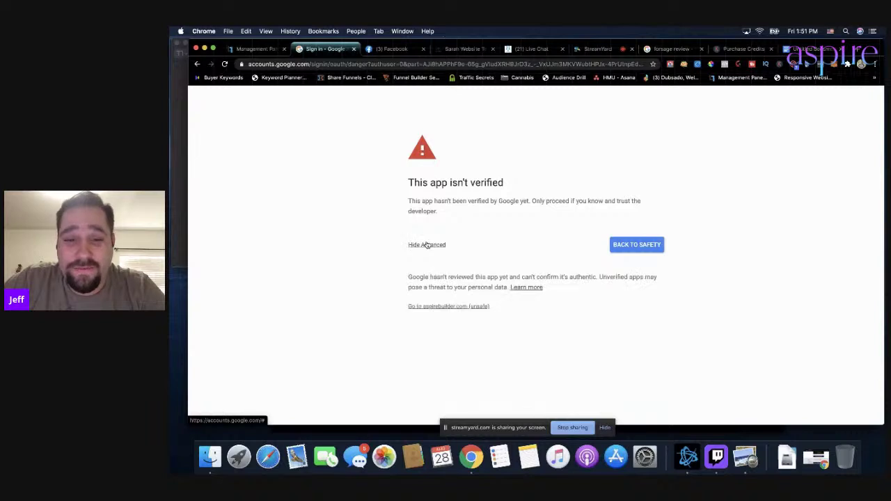
pyautogui.click(423, 246)
pyautogui.click(422, 247)
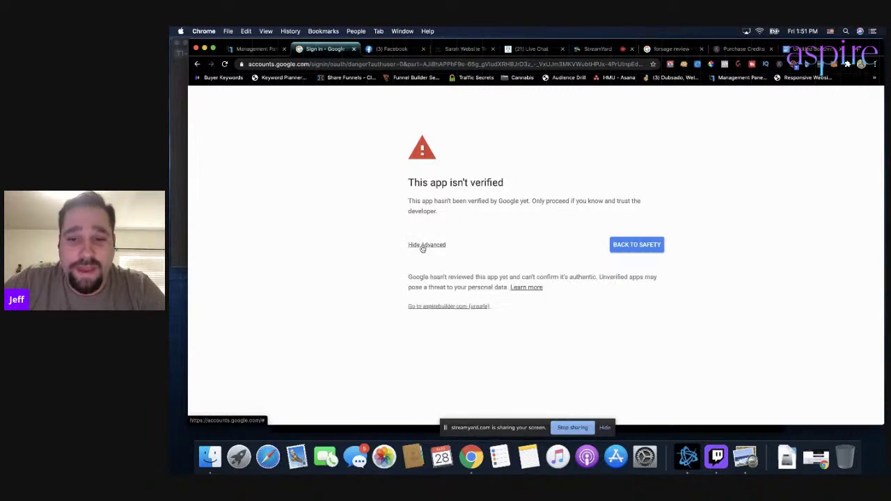
pyautogui.click(427, 308)
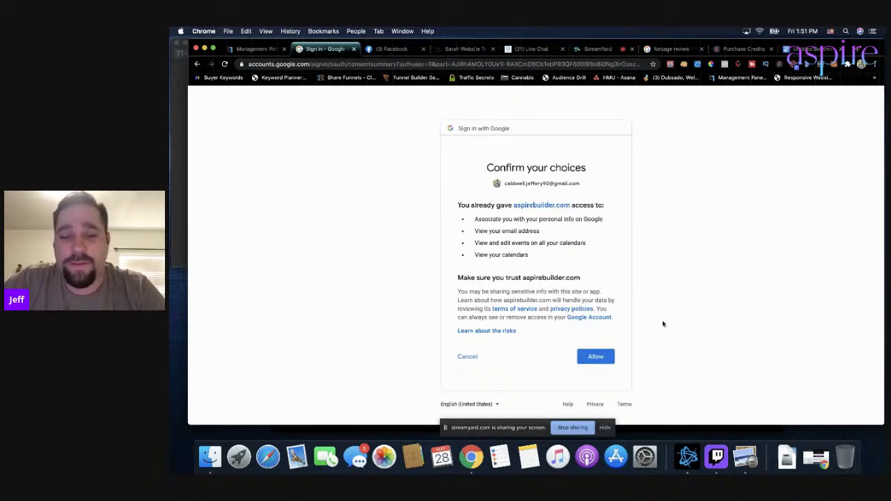
pyautogui.click(603, 358)
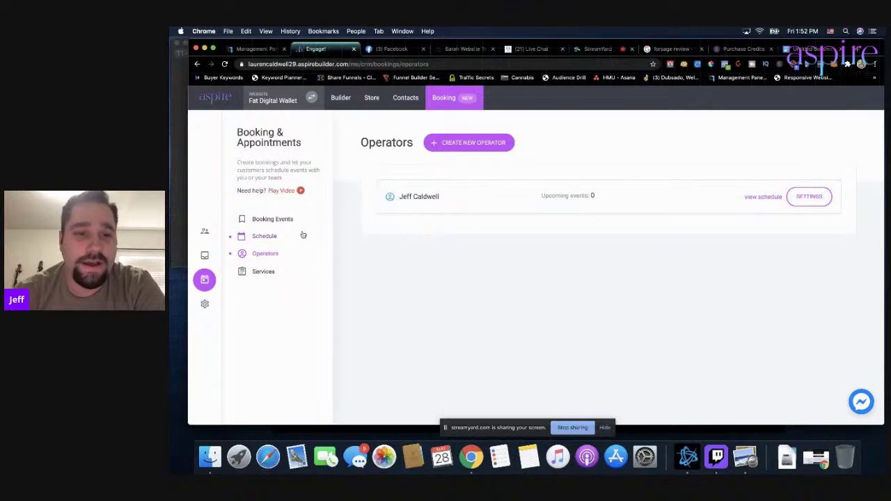
# Step: Create a new booking event named "1 on 1 Coaching" in the Booking Events section
pyautogui.click(272, 220)
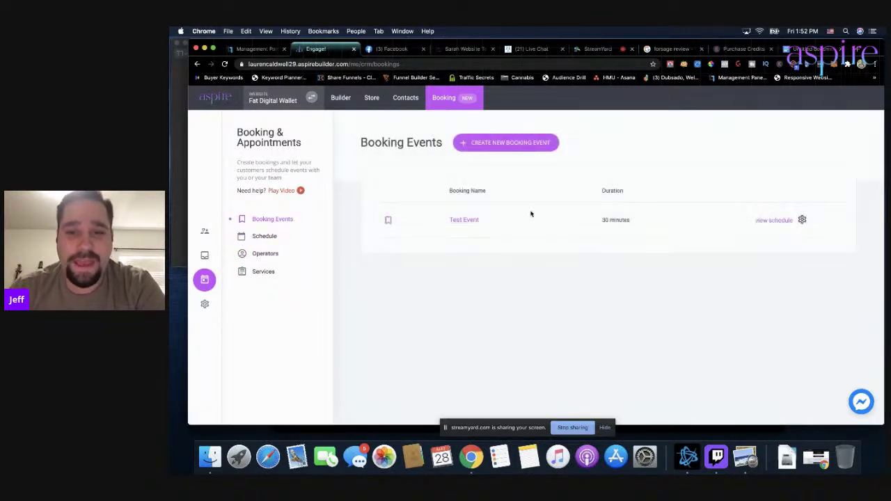
pyautogui.moveTo(361, 142); pyautogui.dragTo(441, 143)
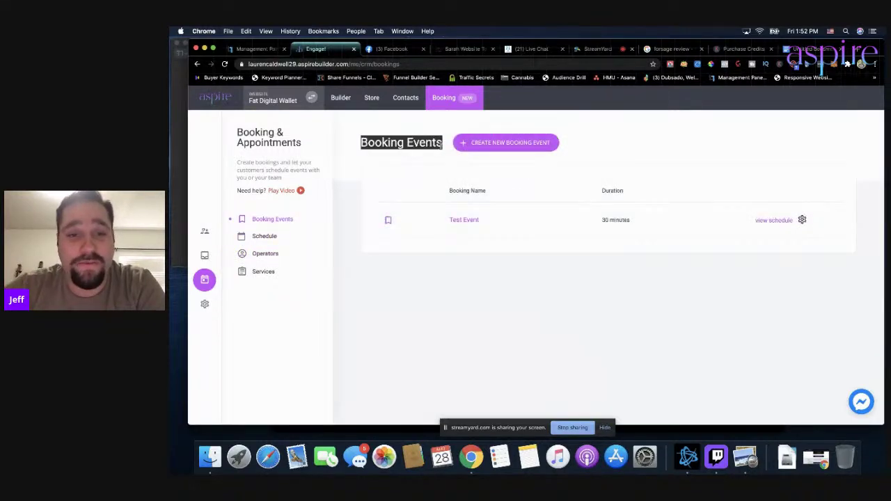
pyautogui.click(445, 175)
pyautogui.click(489, 147)
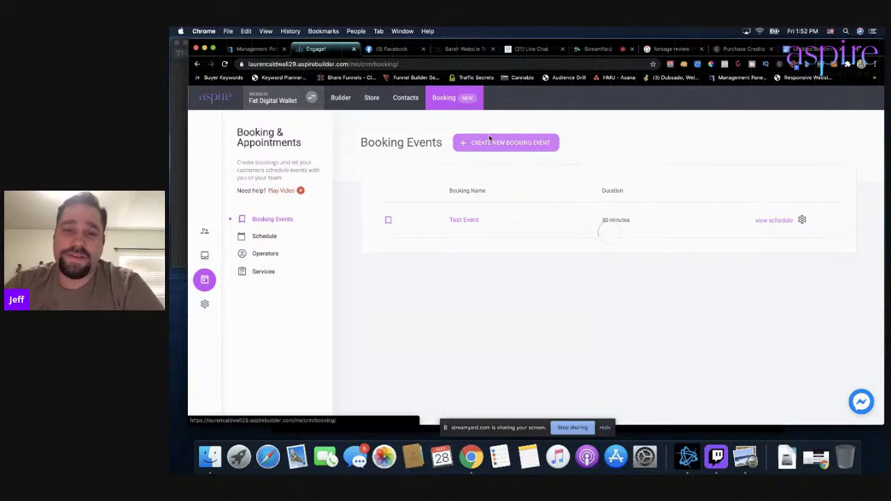
pyautogui.click(544, 262)
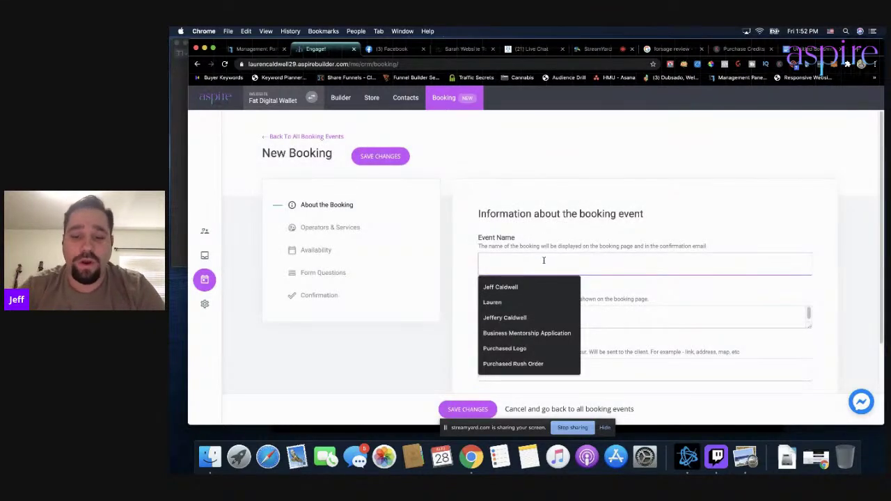
pyautogui.write('I')
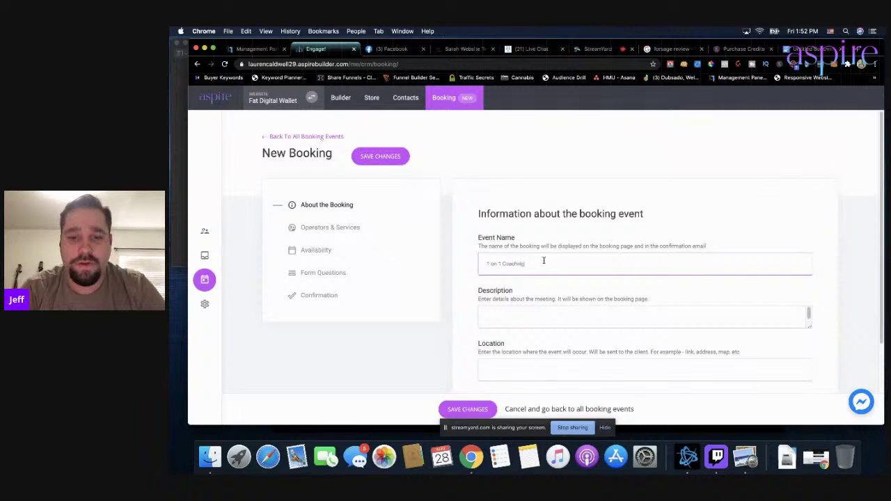
pyautogui.write(' on 1 Coaching')
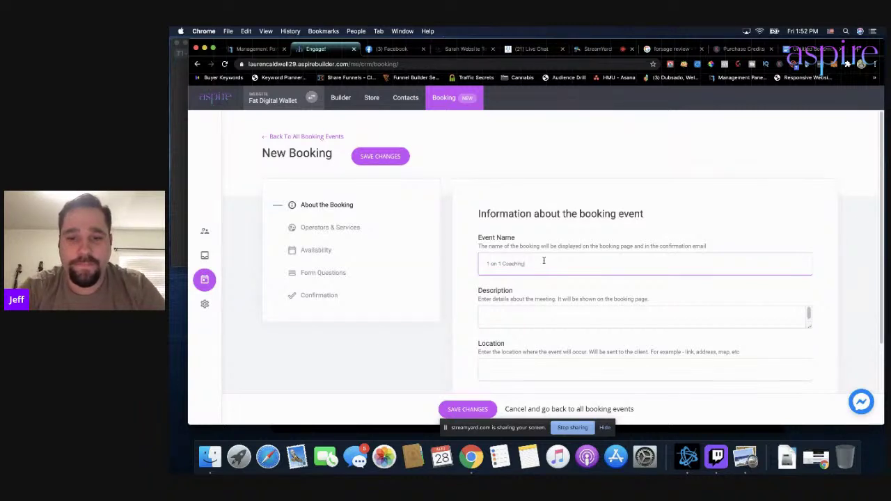
# Step: Enable sending clients an email with meeting details for new appointments, leaving the event's description and location blank
pyautogui.click(548, 284)
pyautogui.scroll(-5, 548, 284)
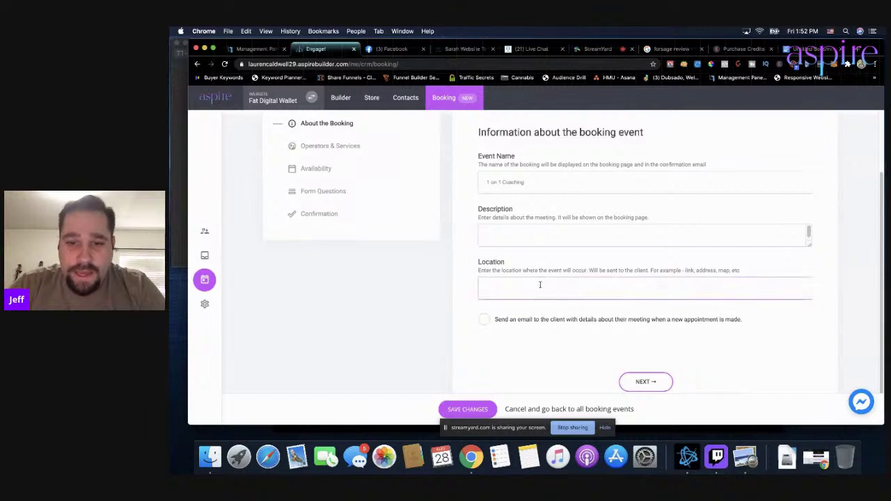
pyautogui.click(509, 229)
pyautogui.click(549, 284)
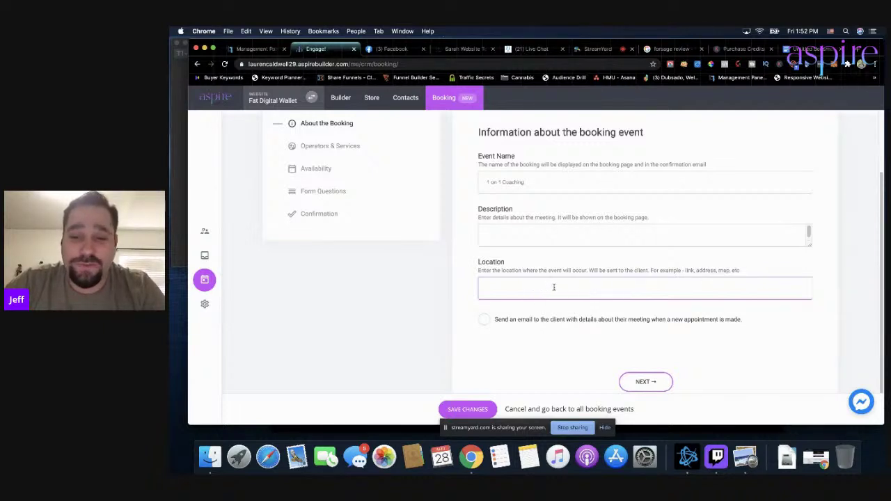
pyautogui.scroll(-1, 601, 293)
pyautogui.scroll(1, 562, 273)
pyautogui.click(553, 225)
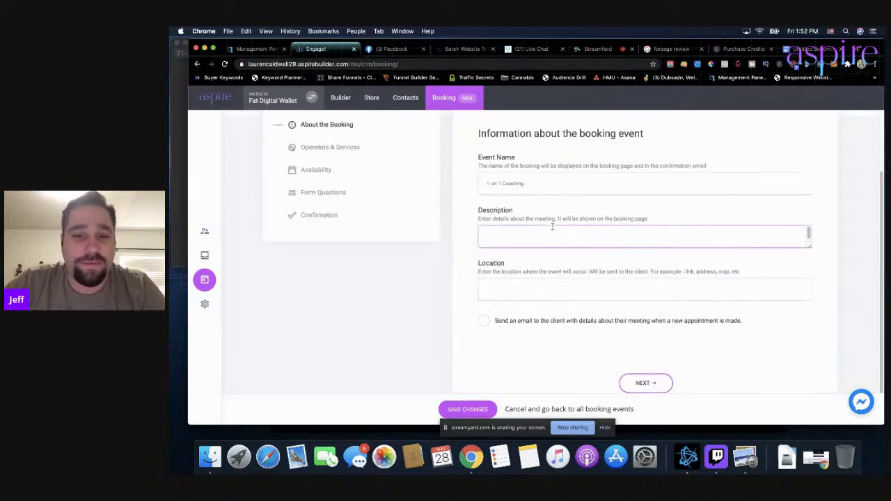
pyautogui.scroll(-1, 547, 245)
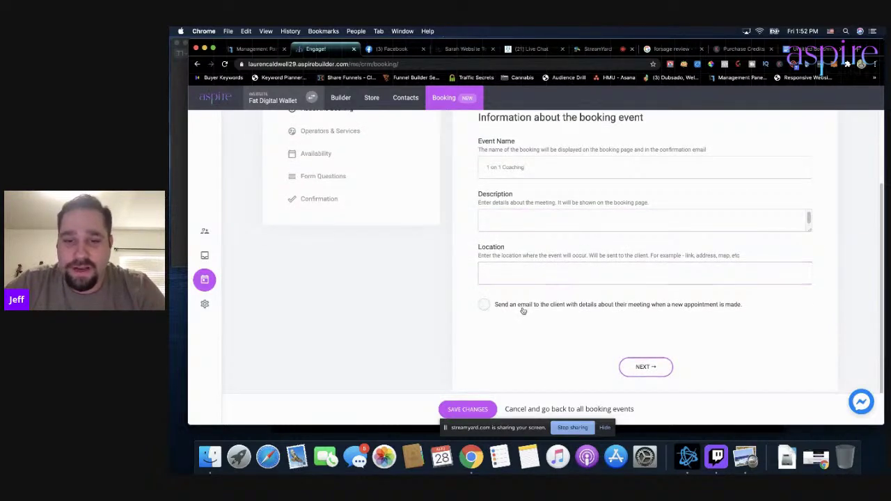
pyautogui.click(631, 308)
pyautogui.scroll(5, 573, 319)
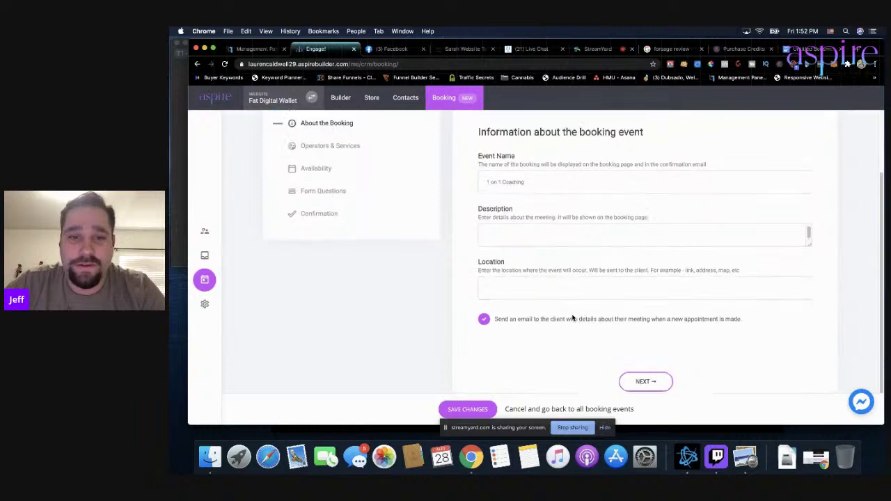
pyautogui.scroll(-6, 606, 328)
# Step: Add the existing operator as host of the 1 on 1 Coaching booking event
pyautogui.click(639, 357)
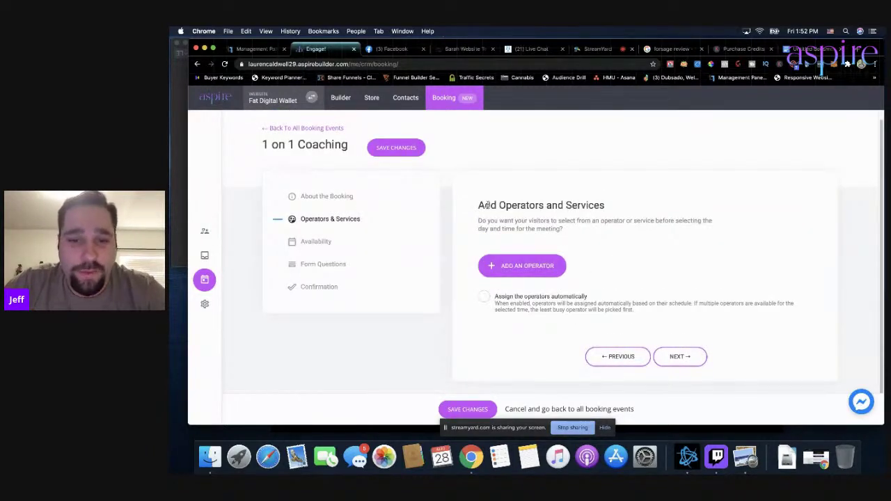
pyautogui.click(507, 266)
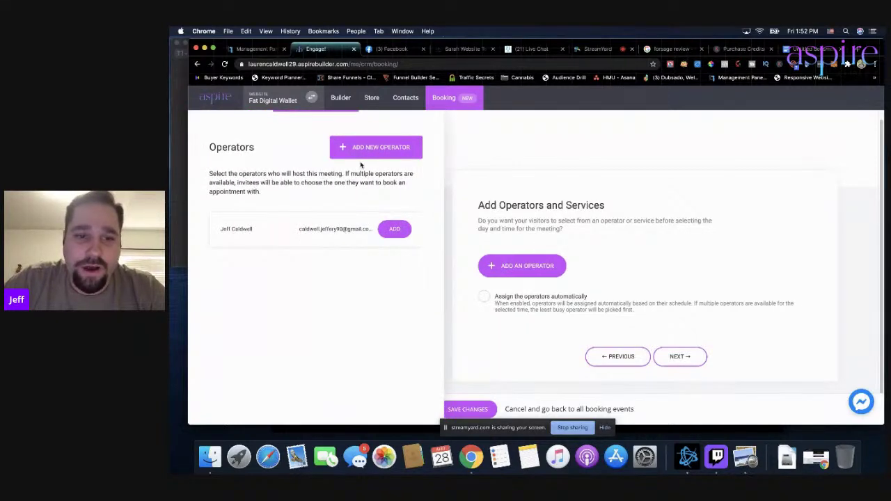
pyautogui.click(394, 230)
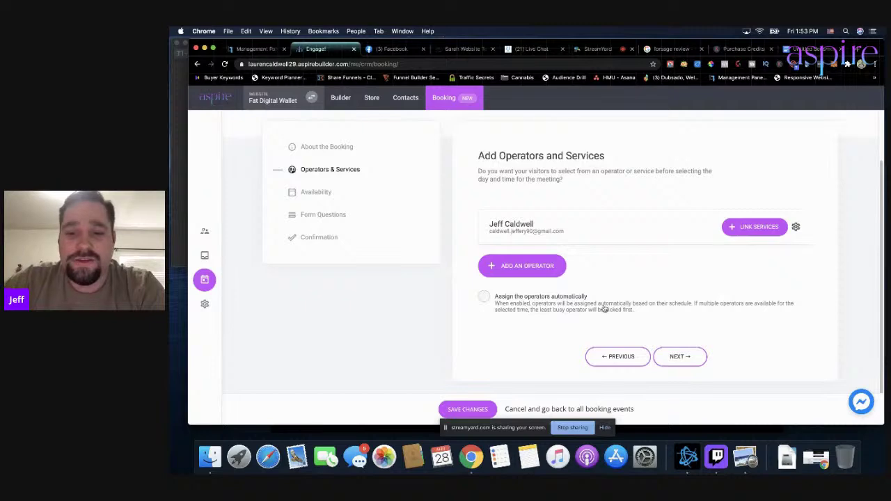
# Step: Continue to the booking event's availability settings and set the meeting duration to 45 min
pyautogui.click(672, 359)
pyautogui.scroll(3, 654, 216)
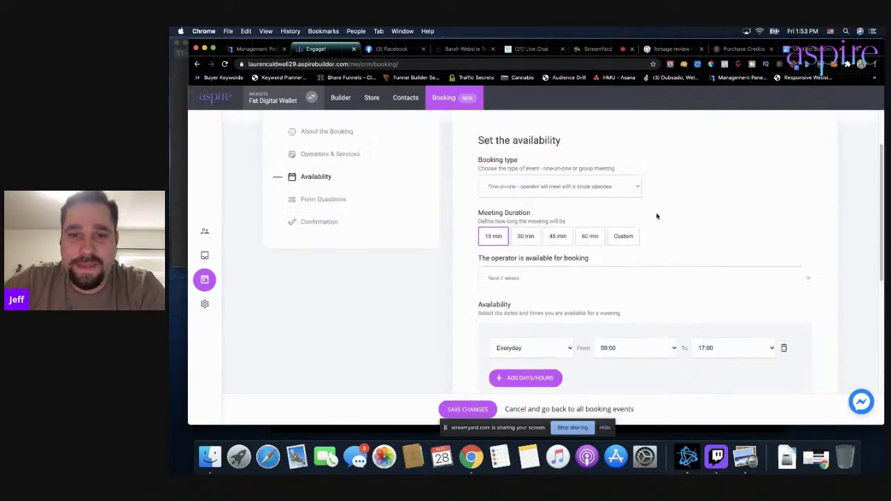
pyautogui.scroll(-2, 675, 238)
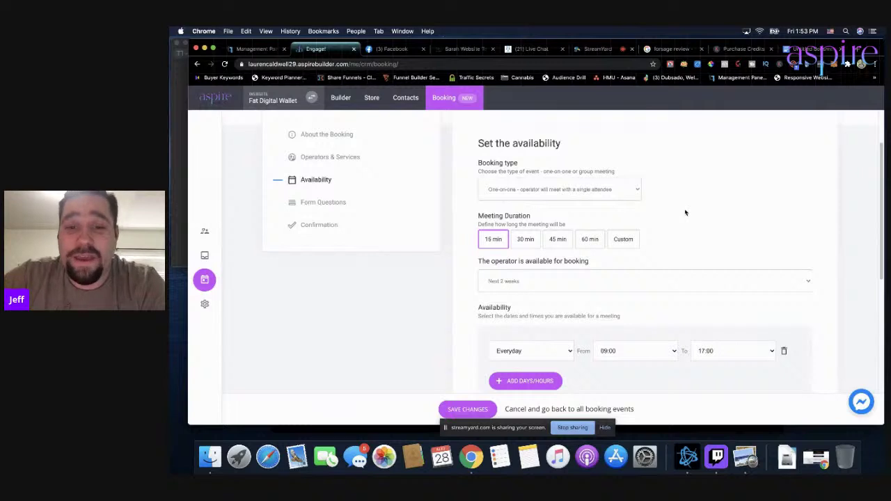
pyautogui.click(557, 241)
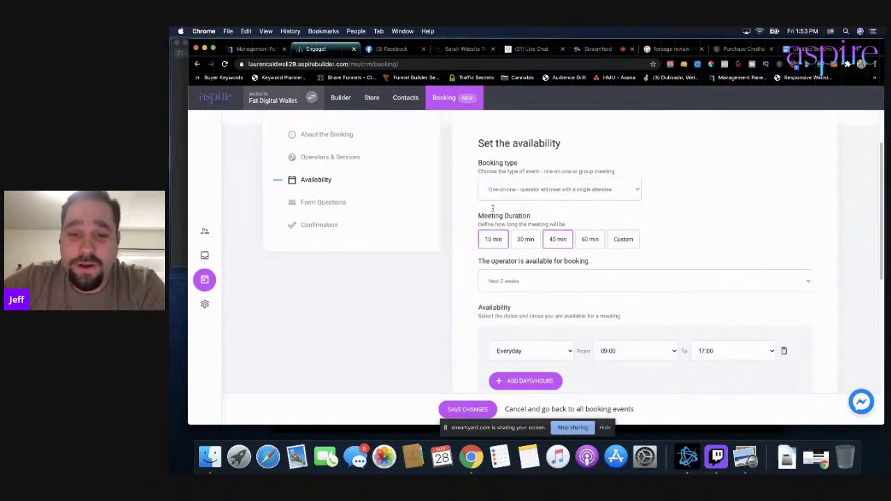
pyautogui.moveTo(480, 217); pyautogui.dragTo(511, 217)
pyautogui.click(535, 220)
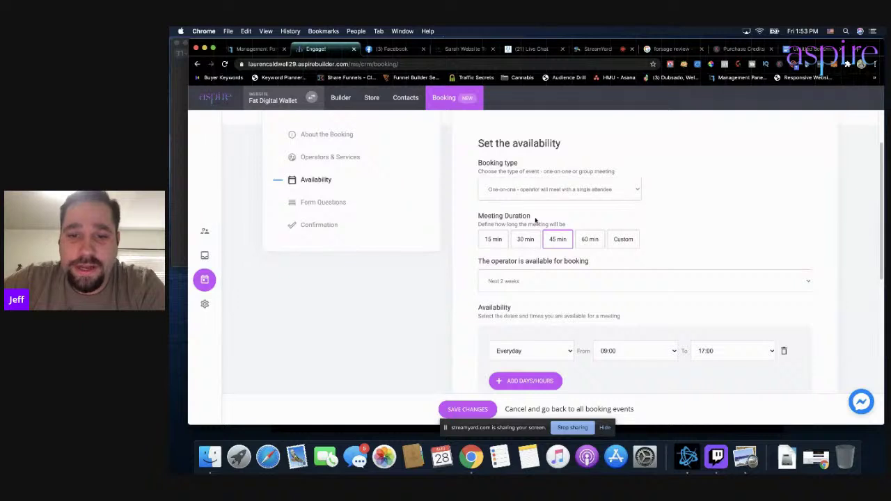
# Step: Set the period in which the operator is available for booking to Next week
pyautogui.scroll(-1, 530, 241)
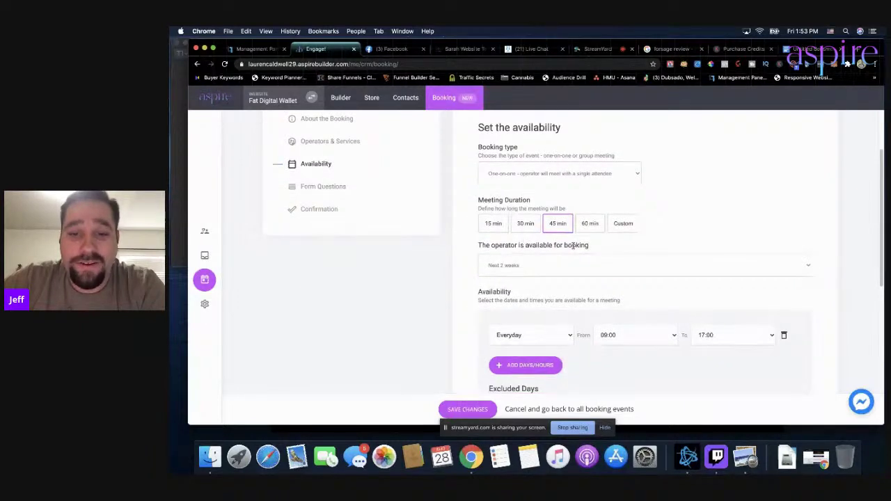
pyautogui.click(503, 266)
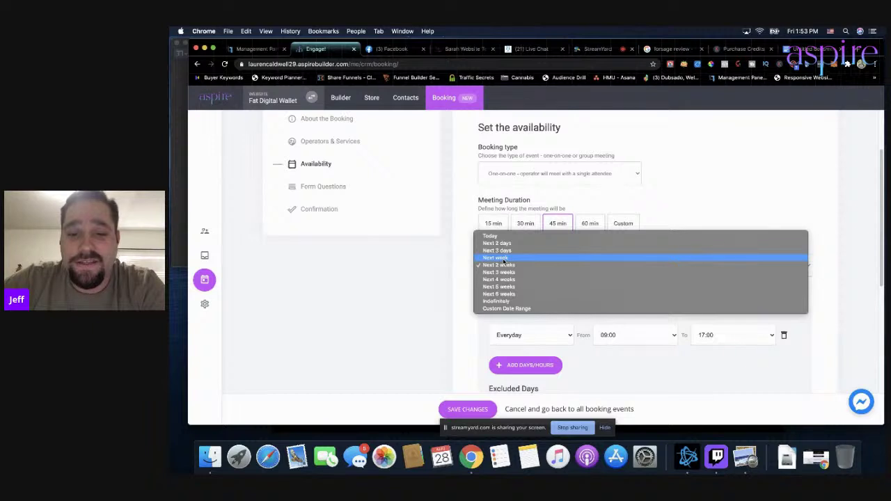
pyautogui.click(504, 259)
pyautogui.click(529, 267)
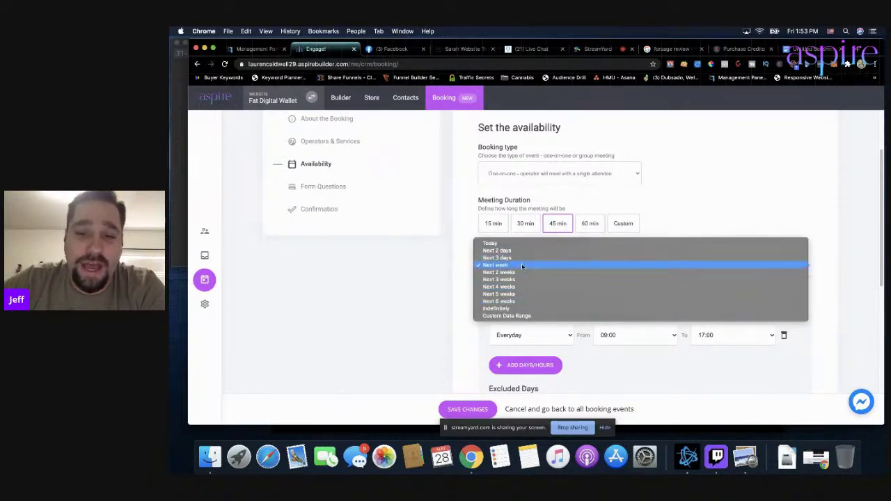
pyautogui.click(515, 274)
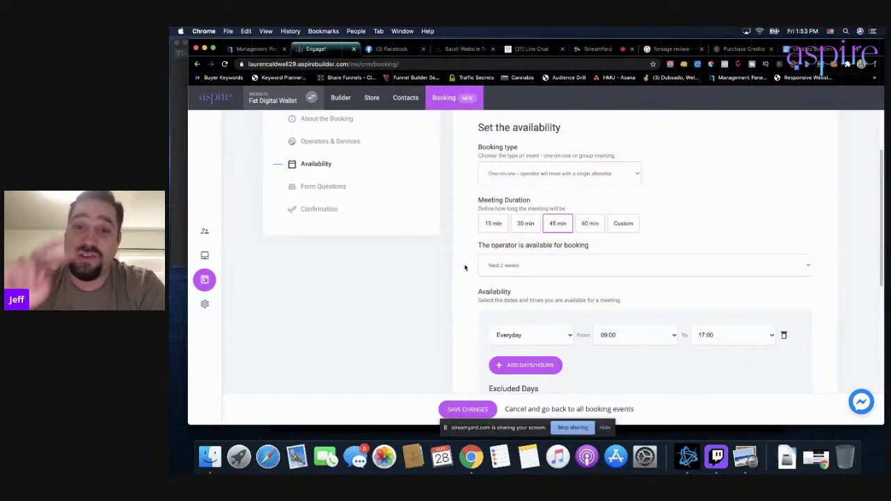
pyautogui.click(485, 265)
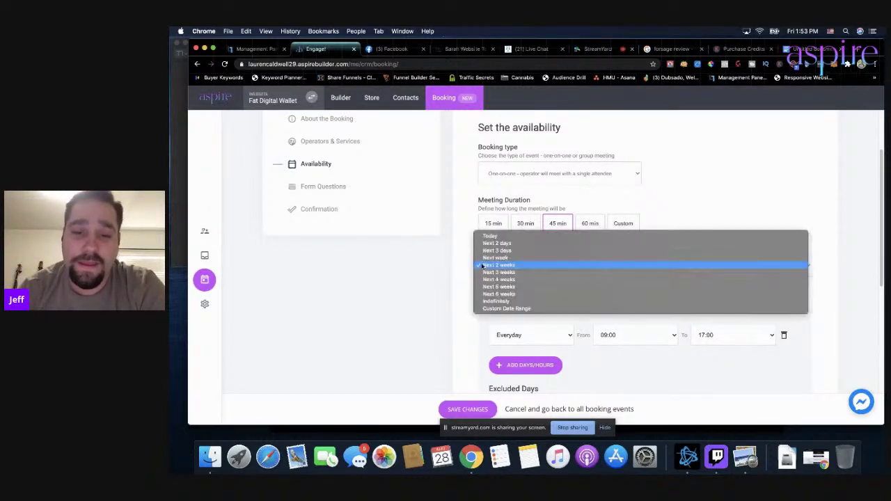
pyautogui.click(487, 257)
# Step: Change the day of the 09:00 to 17:00 availability entry to Tuesday
pyautogui.scroll(-3, 467, 272)
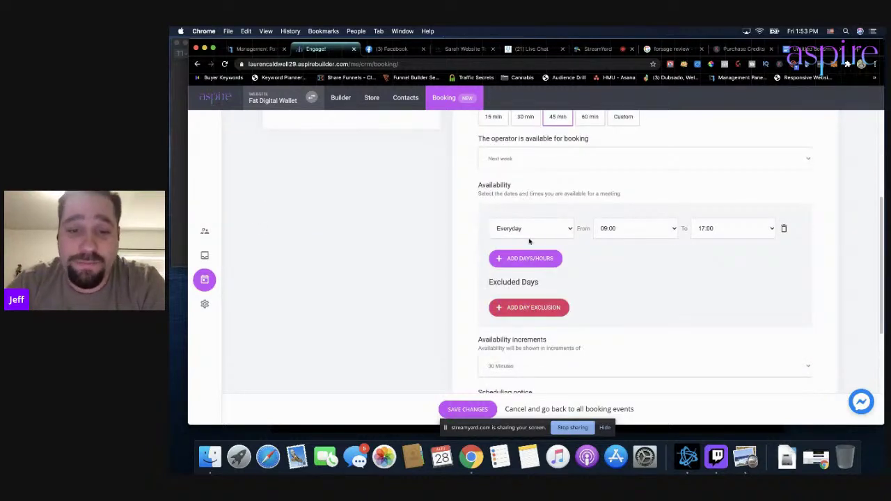
pyautogui.click(530, 231)
pyautogui.click(530, 229)
pyautogui.click(523, 230)
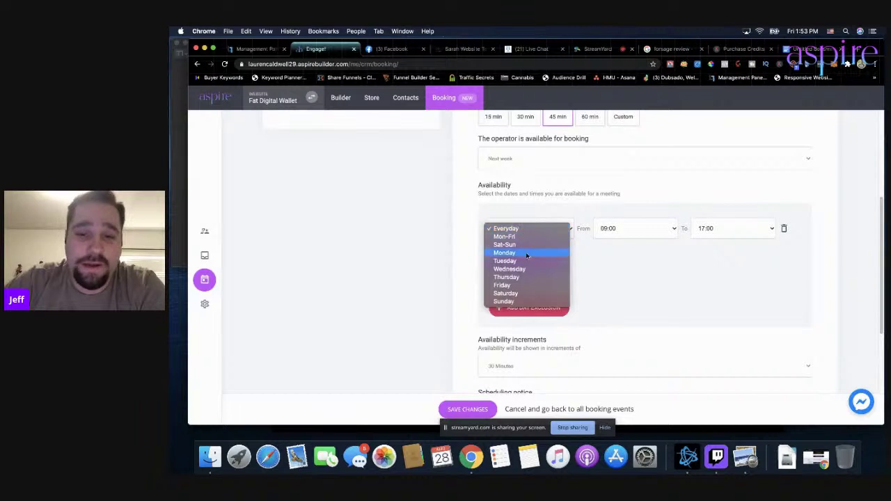
pyautogui.click(534, 212)
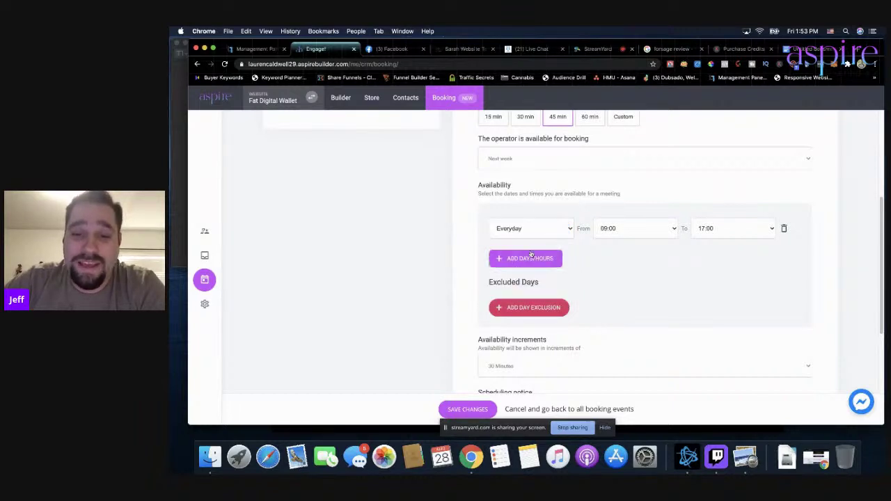
pyautogui.click(784, 228)
pyautogui.click(525, 229)
pyautogui.click(527, 227)
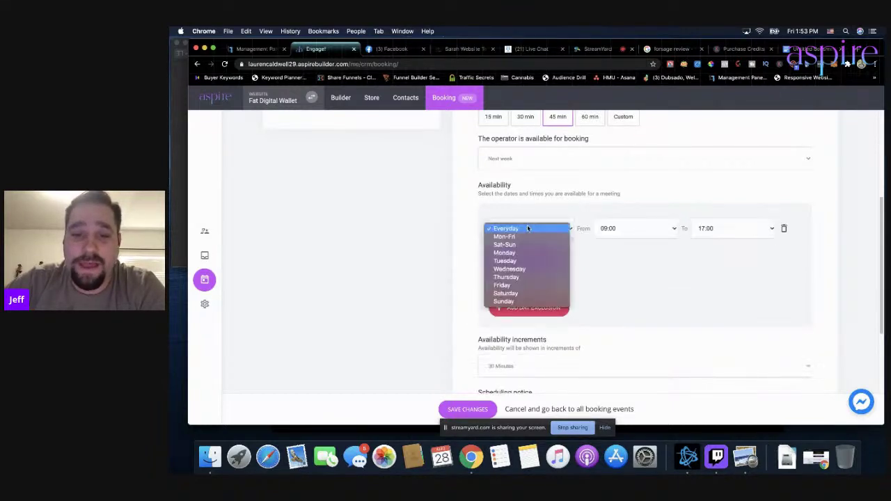
pyautogui.click(510, 261)
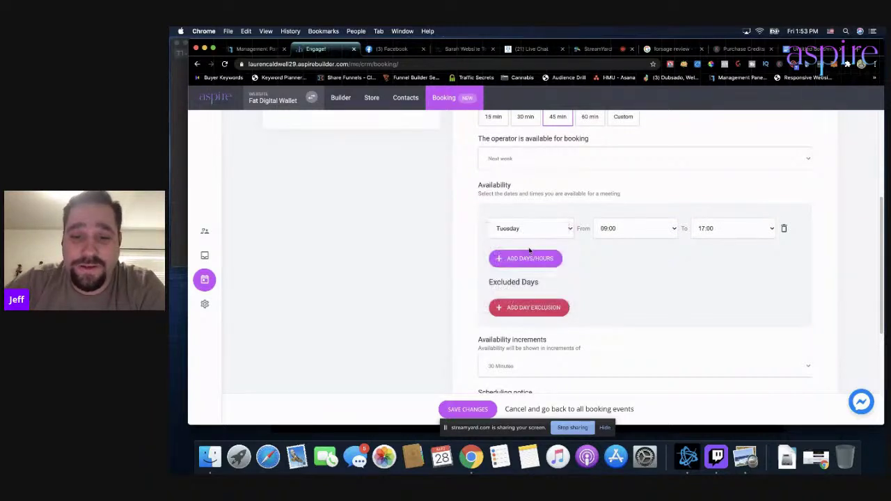
# Step: Add further availability entries for Wednesday, Thursday, Friday and Saturday below the Tuesday entry
pyautogui.click(519, 263)
pyautogui.click(524, 259)
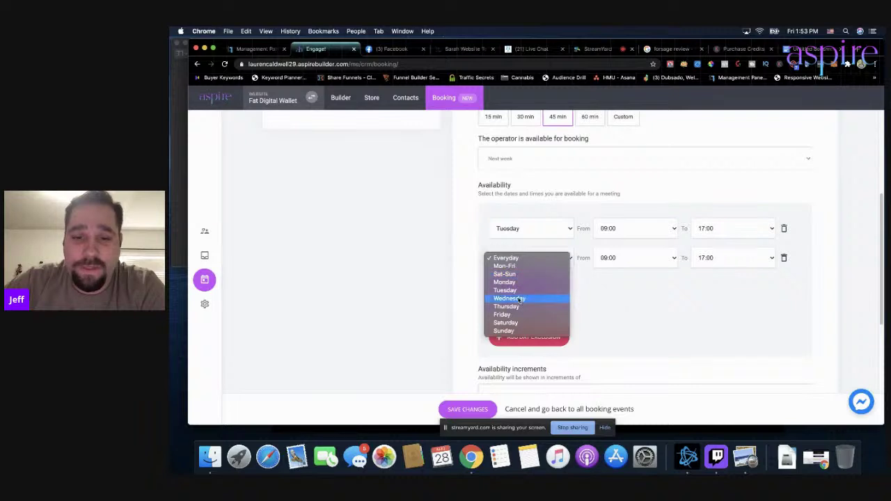
pyautogui.click(518, 291)
pyautogui.click(519, 288)
pyautogui.click(524, 290)
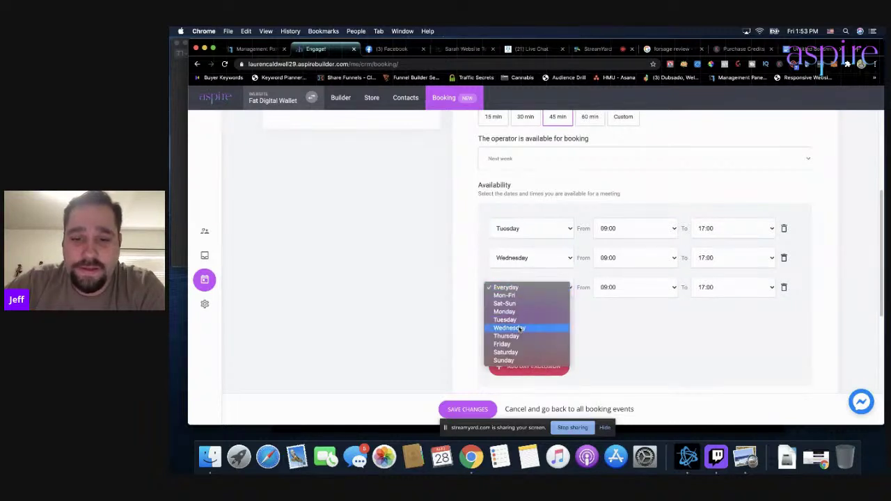
pyautogui.click(523, 322)
pyautogui.click(523, 317)
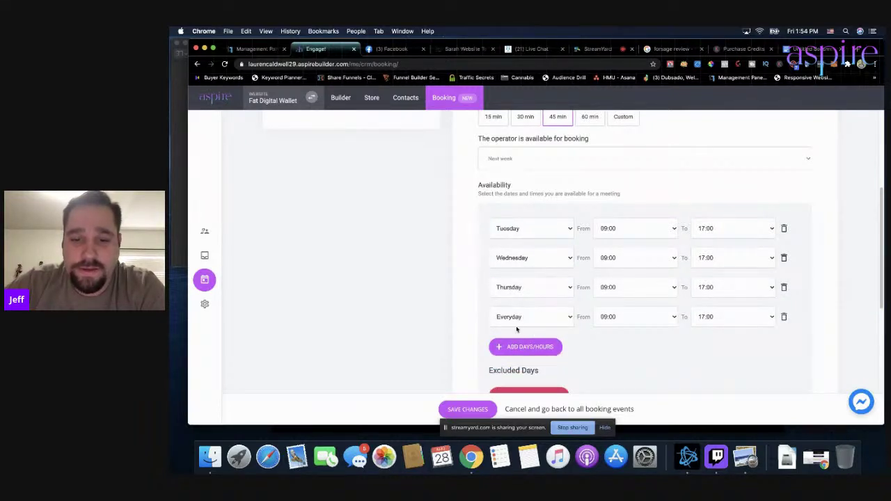
pyautogui.click(517, 322)
pyautogui.click(509, 372)
pyautogui.click(508, 347)
pyautogui.click(518, 347)
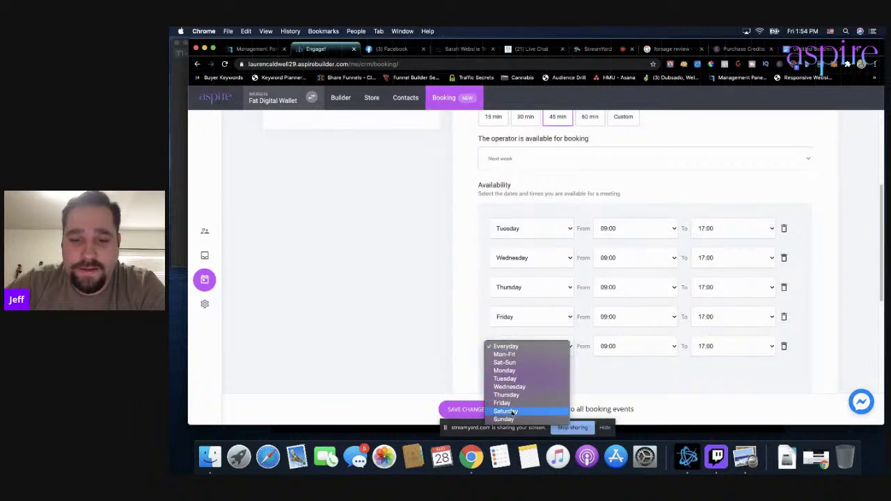
pyautogui.click(512, 413)
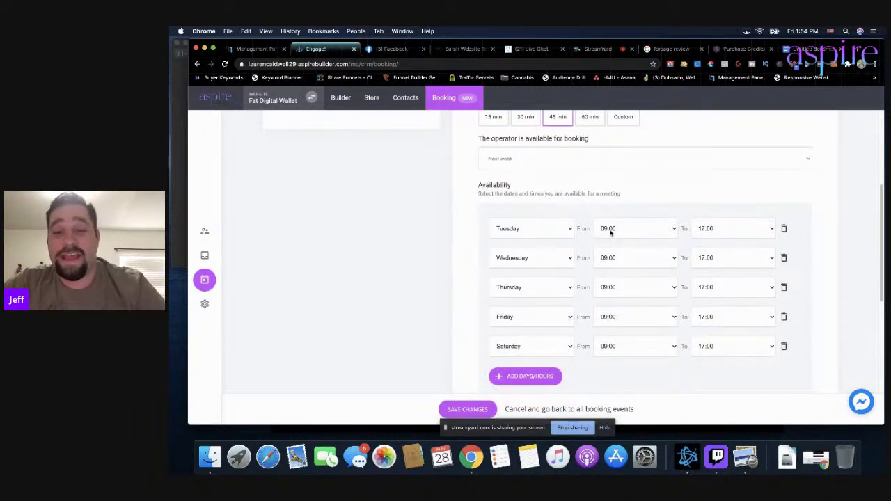
# Step: Set the start time of all five availability entries, Tuesday through Saturday, to 12:00
pyautogui.click(614, 229)
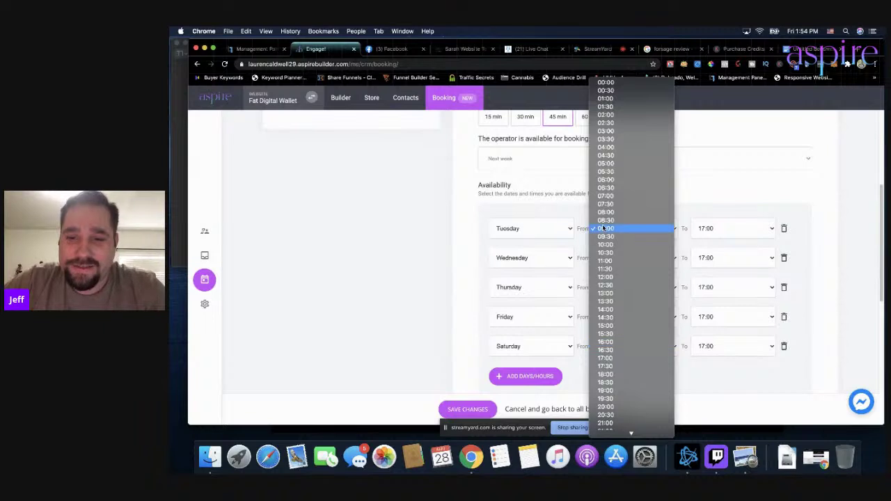
pyautogui.click(610, 277)
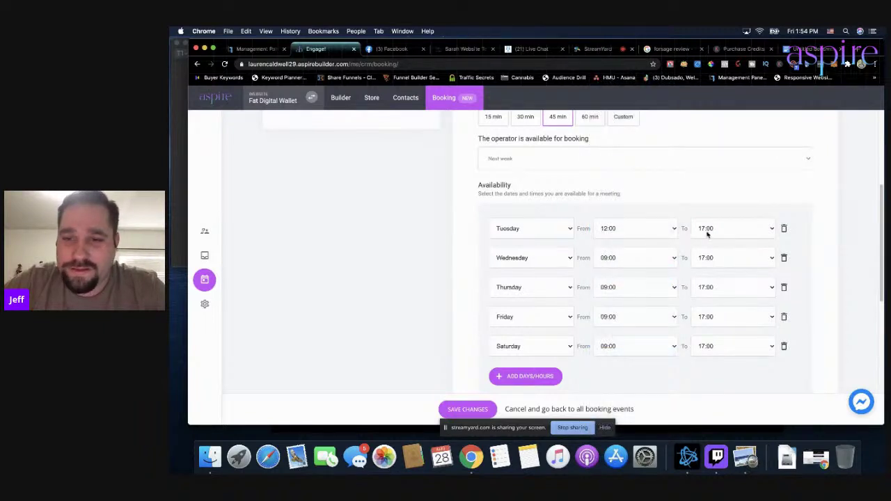
pyautogui.click(614, 258)
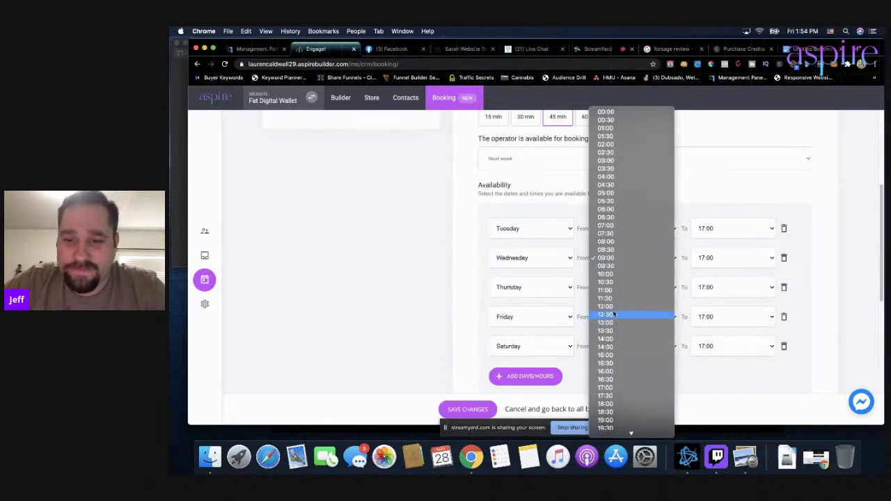
pyautogui.click(606, 307)
pyautogui.click(616, 288)
pyautogui.click(621, 333)
pyautogui.click(622, 319)
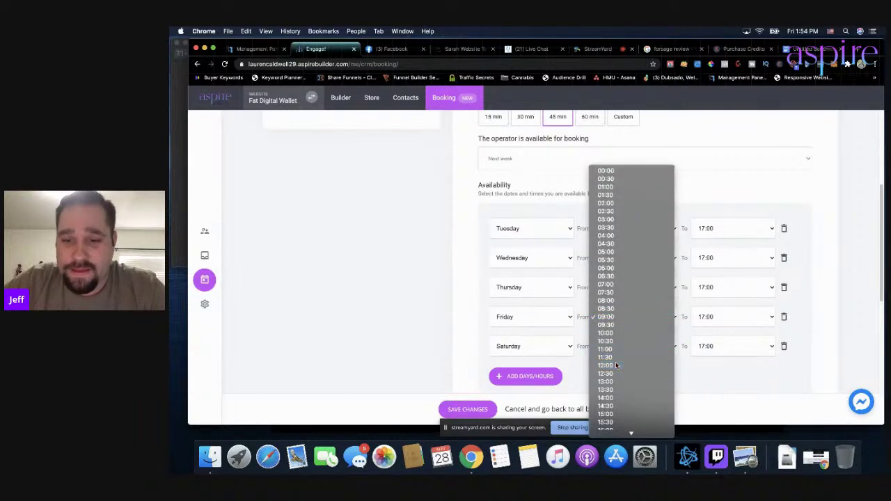
pyautogui.click(622, 341)
pyautogui.click(622, 345)
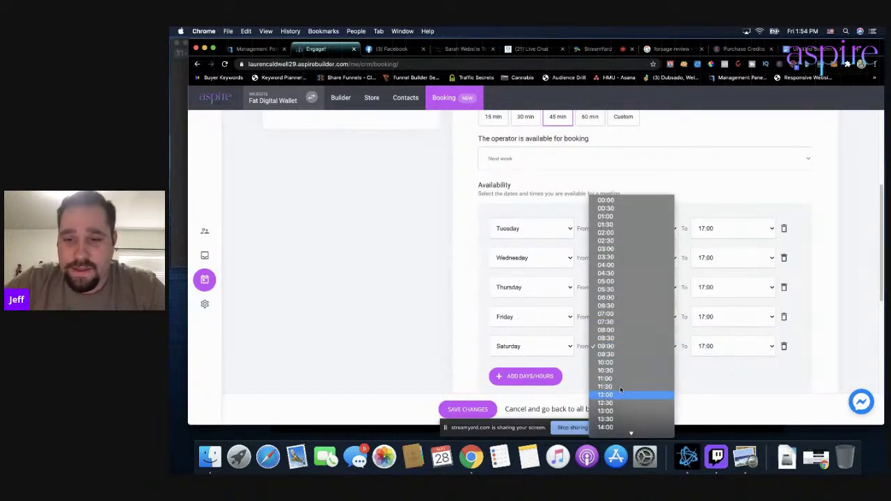
pyautogui.click(622, 392)
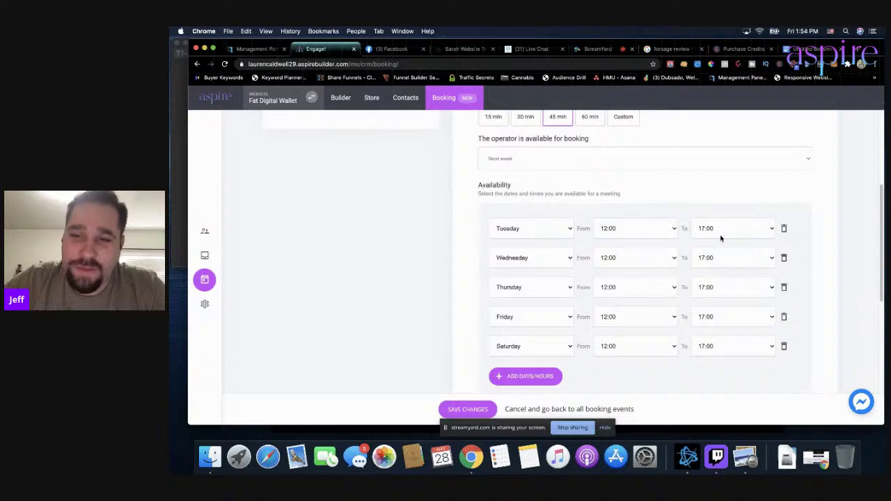
# Step: Set the end time of all five availability entries, Tuesday through Saturday, to 21:00
pyautogui.click(713, 230)
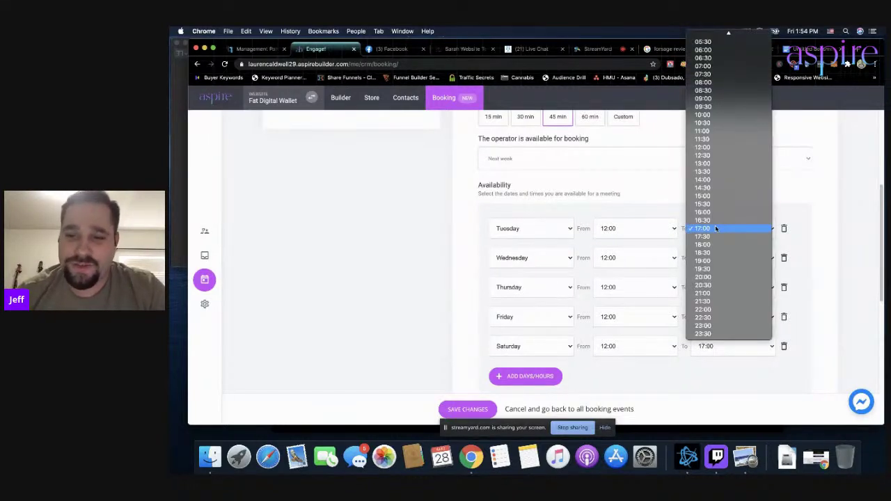
pyautogui.click(709, 295)
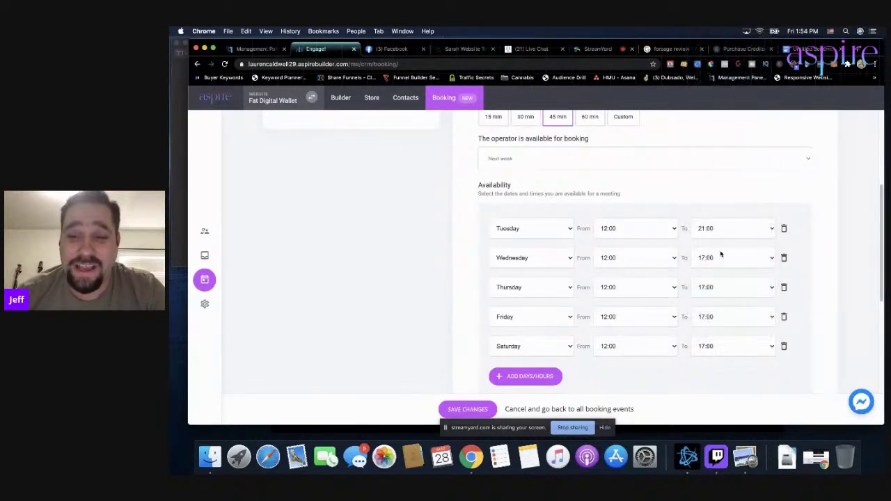
pyautogui.click(719, 259)
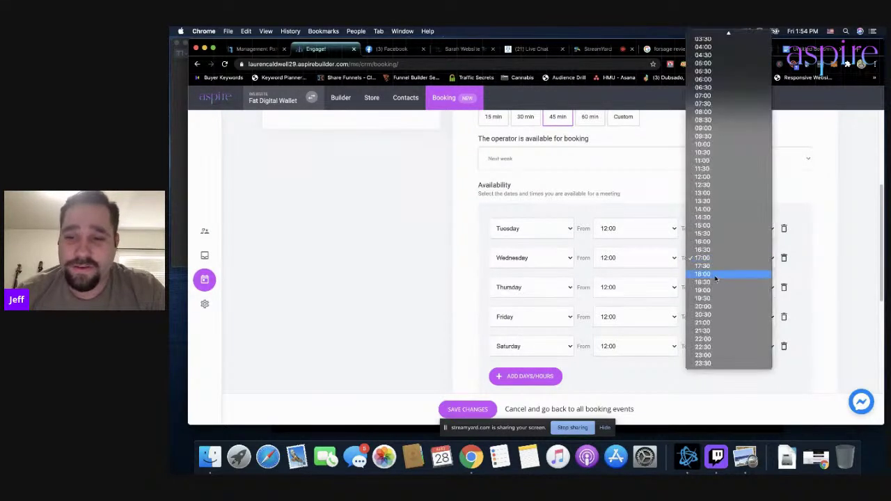
pyautogui.click(707, 319)
pyautogui.click(707, 288)
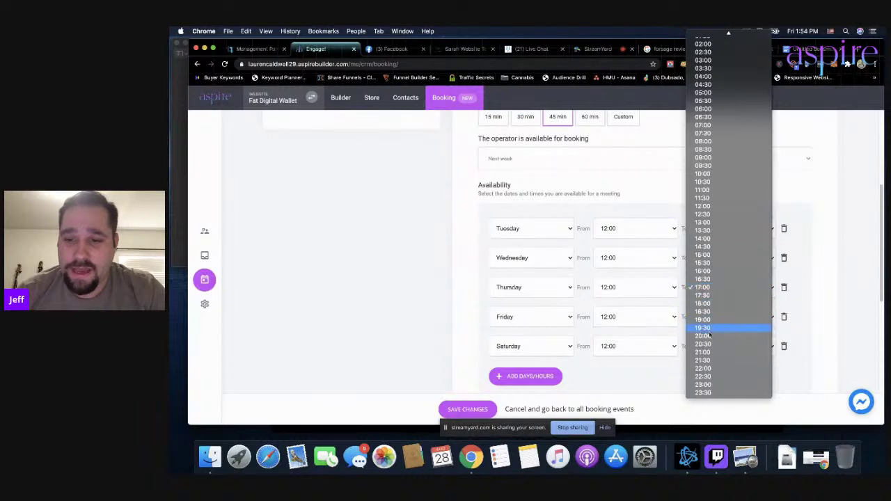
pyautogui.click(708, 352)
pyautogui.click(706, 317)
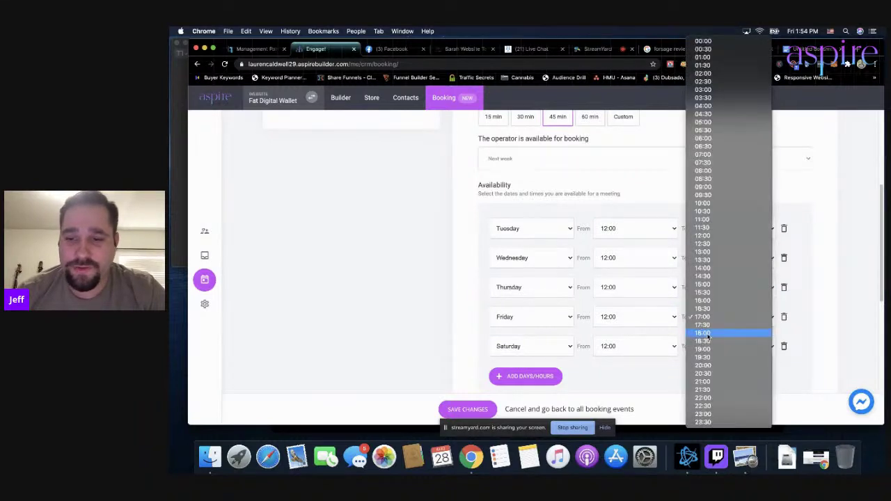
pyautogui.click(706, 382)
pyautogui.click(715, 344)
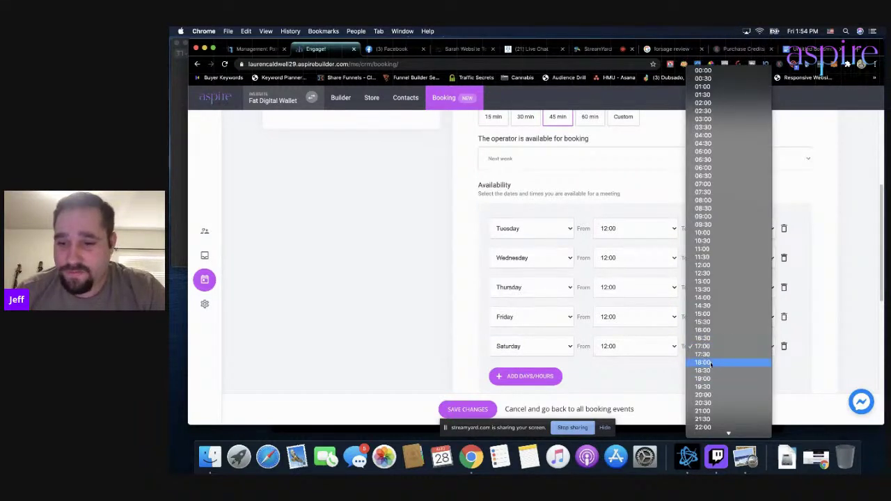
pyautogui.click(703, 411)
# Step: Add a day exclusion marking the operator as not available from 18/10/2020 to 20/10/2020
pyautogui.scroll(-2, 453, 321)
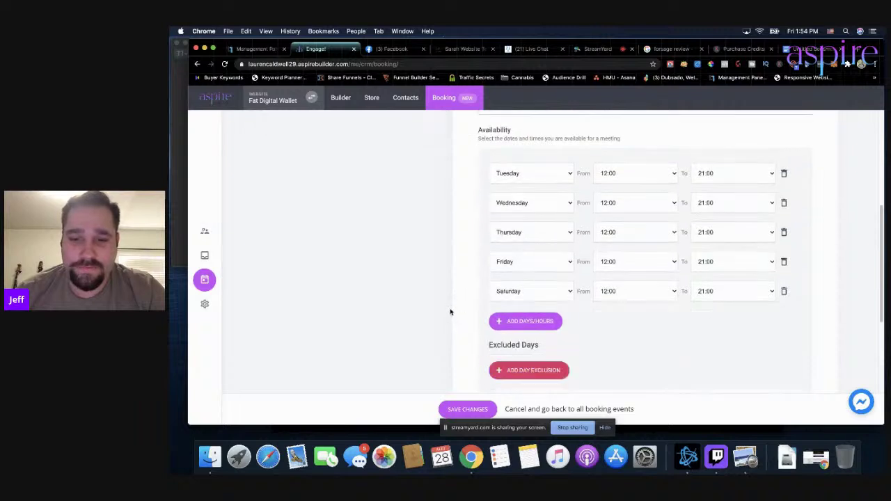
pyautogui.scroll(-6, 426, 244)
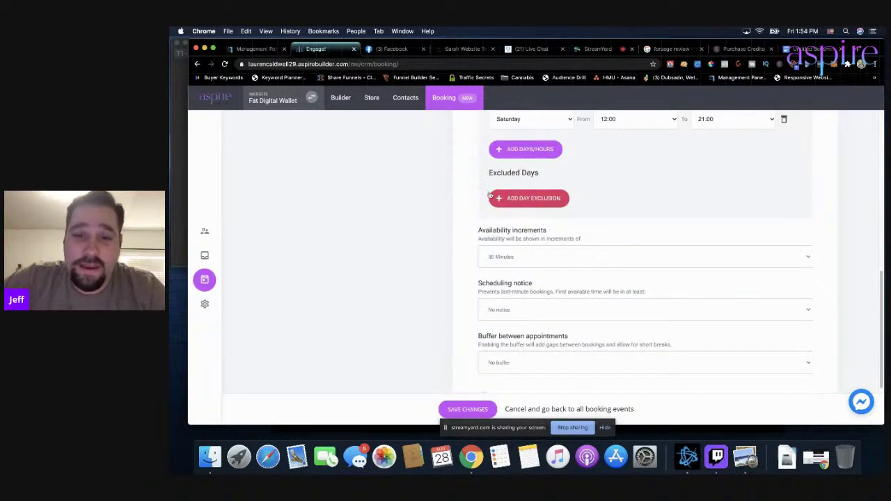
pyautogui.scroll(2, 516, 244)
pyautogui.scroll(3, 451, 244)
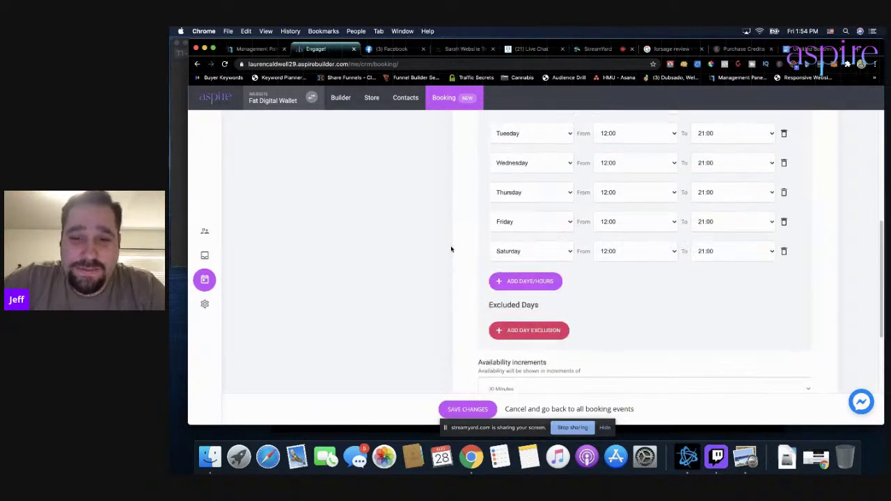
pyautogui.click(511, 328)
pyautogui.click(595, 331)
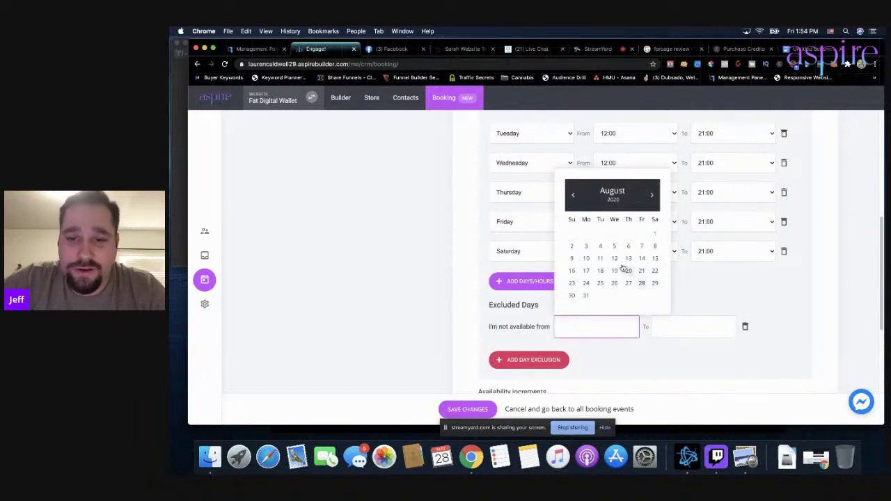
pyautogui.click(757, 326)
pyautogui.click(606, 315)
pyautogui.click(651, 196)
pyautogui.click(651, 196)
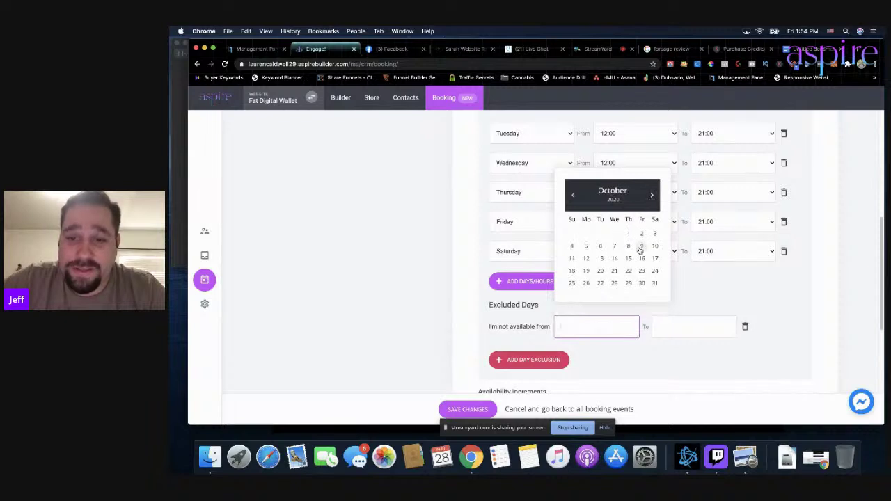
pyautogui.click(570, 271)
pyautogui.click(694, 329)
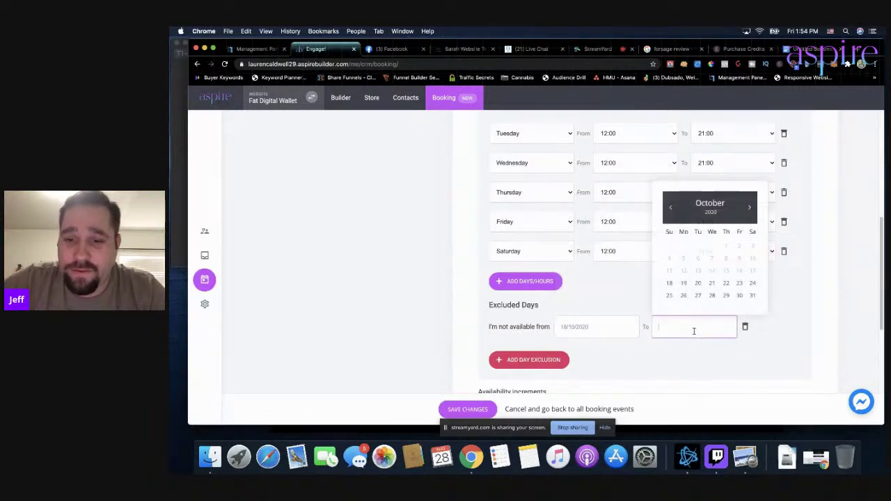
pyautogui.click(698, 284)
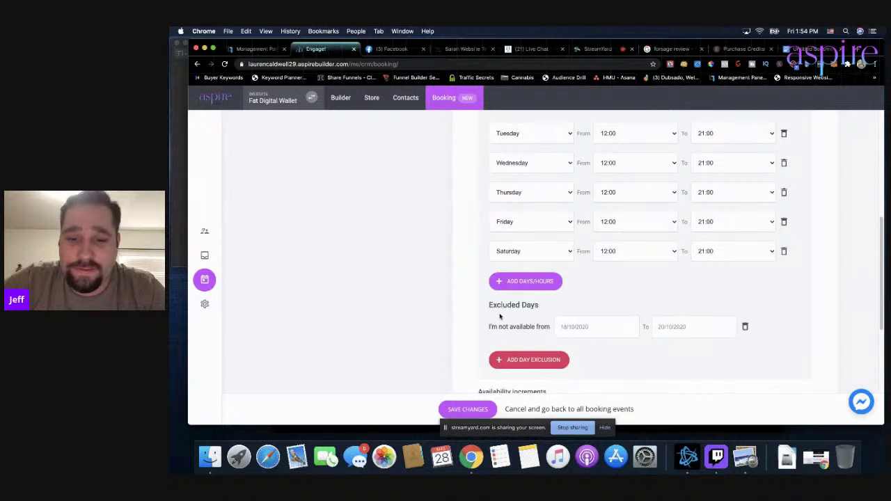
# Step: Set the booking event's availability increments to 45 Minutes
pyautogui.scroll(-5, 434, 279)
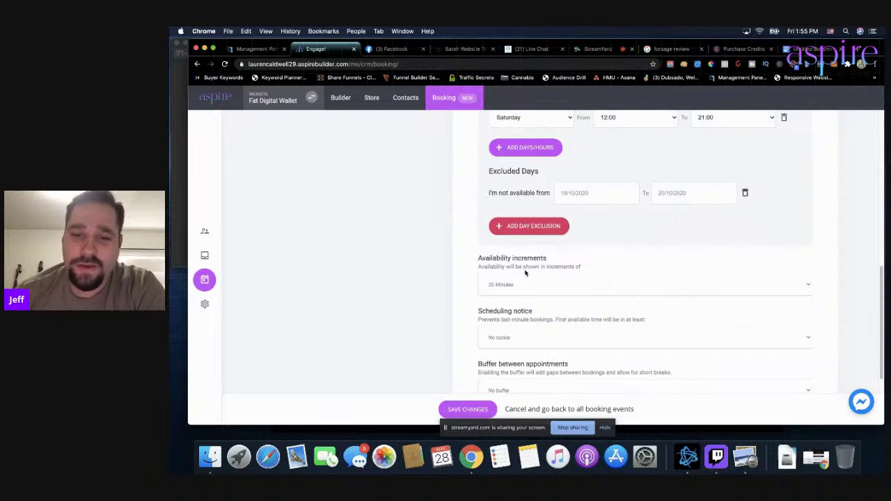
pyautogui.scroll(-2, 431, 257)
pyautogui.click(516, 242)
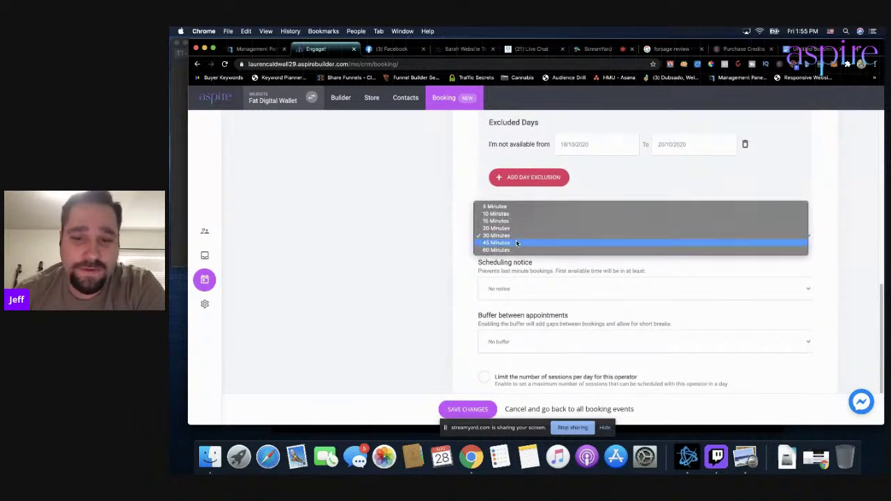
pyautogui.click(516, 246)
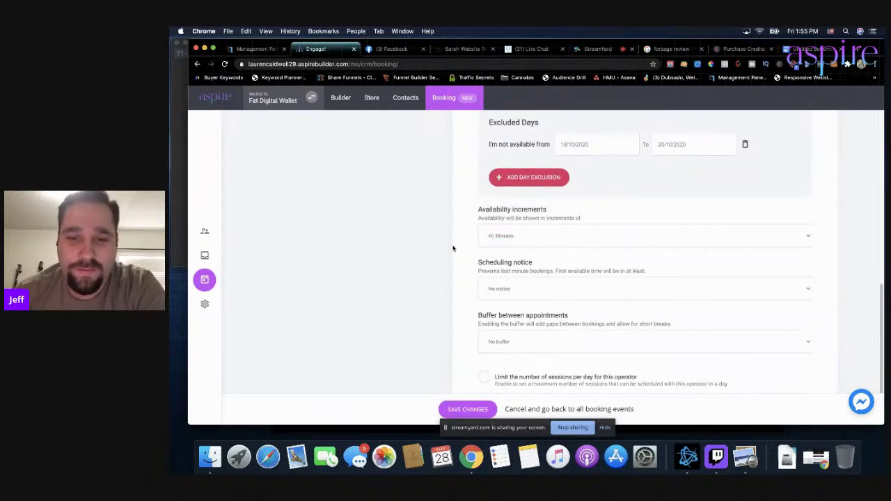
# Step: Set the scheduling notice to 24 Hours and the buffer between appointments to 30 Minutes
pyautogui.scroll(-1, 454, 248)
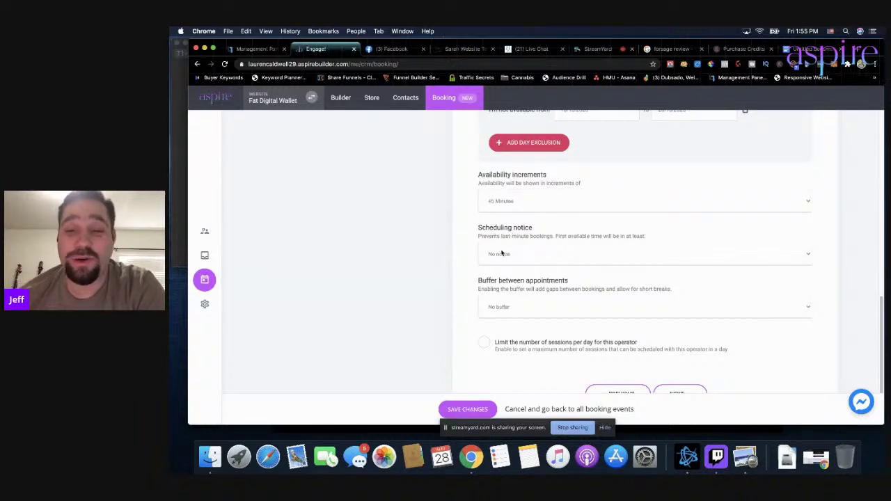
pyautogui.click(493, 254)
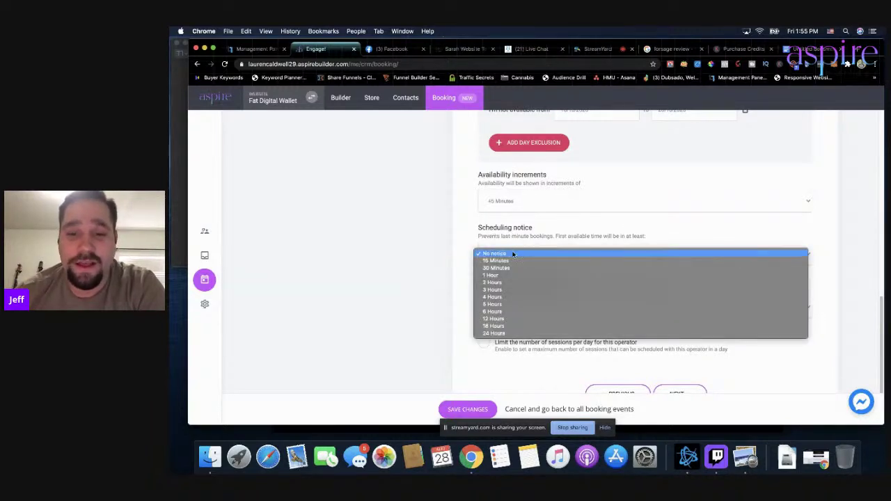
pyautogui.click(505, 334)
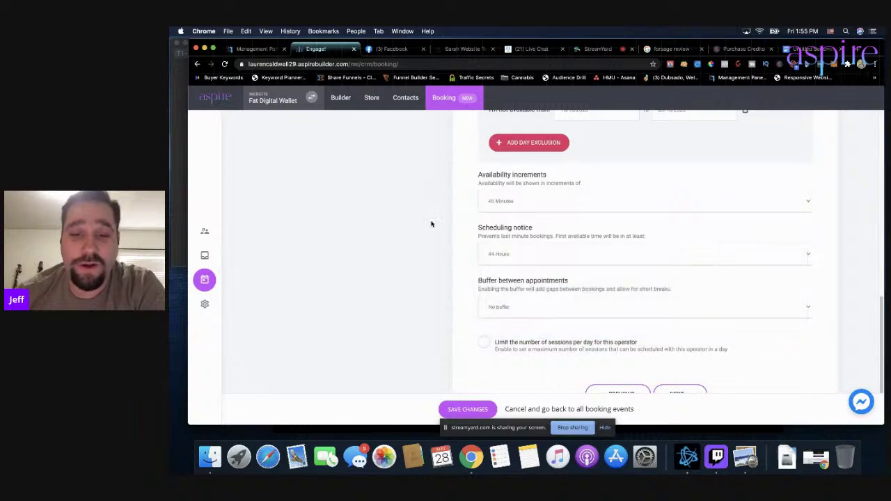
pyautogui.click(516, 309)
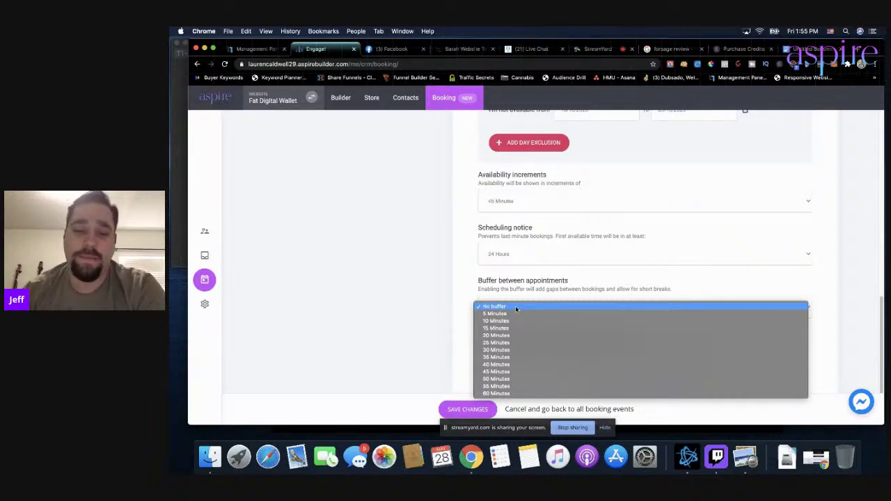
pyautogui.click(508, 350)
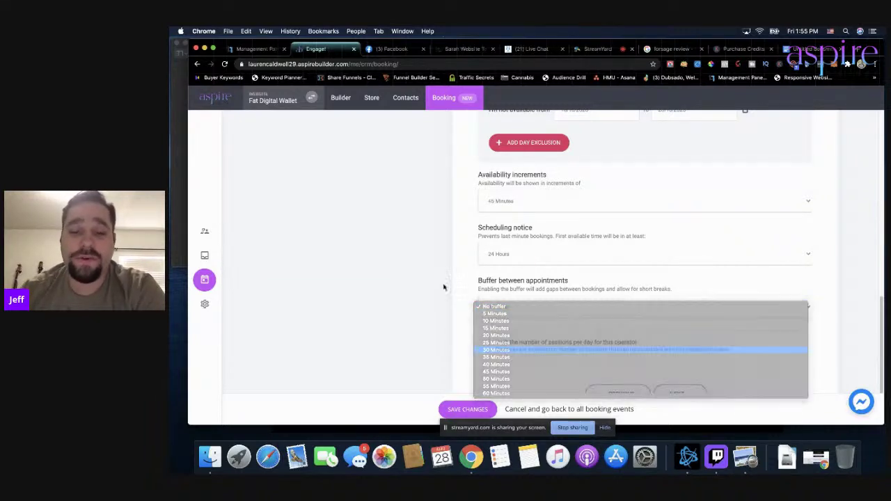
# Step: Add a Phone field labelled "Best Phone Number To Call" to the booking event's form questions and save the form
pyautogui.scroll(-2, 438, 273)
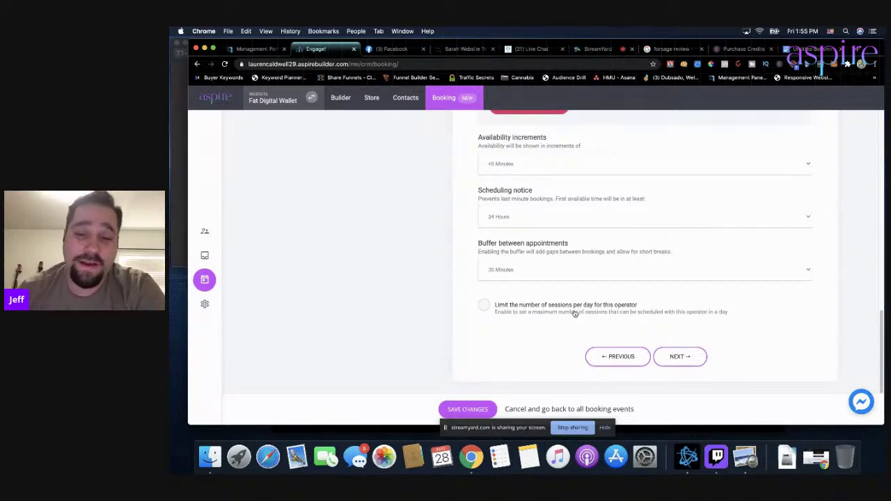
pyautogui.click(687, 359)
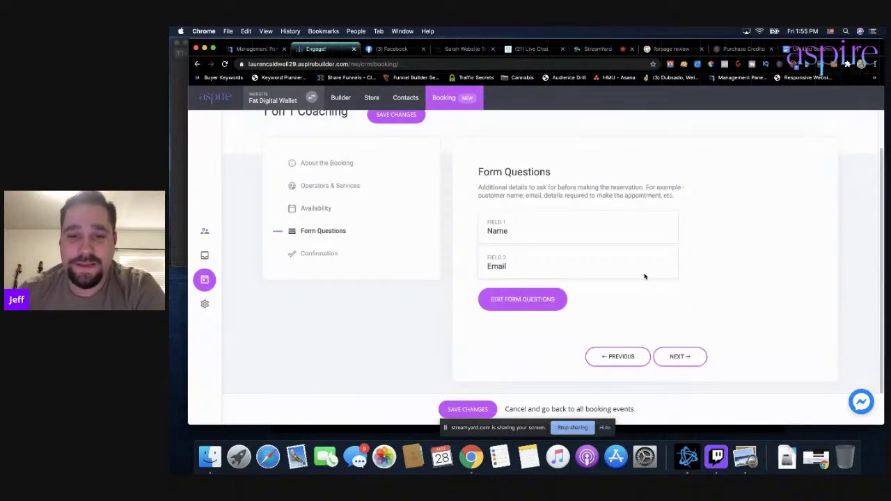
pyautogui.click(527, 304)
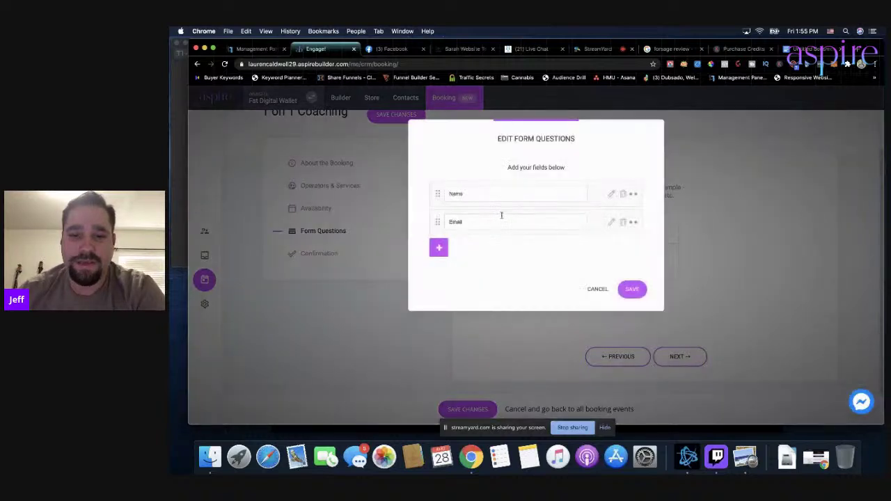
pyautogui.click(438, 248)
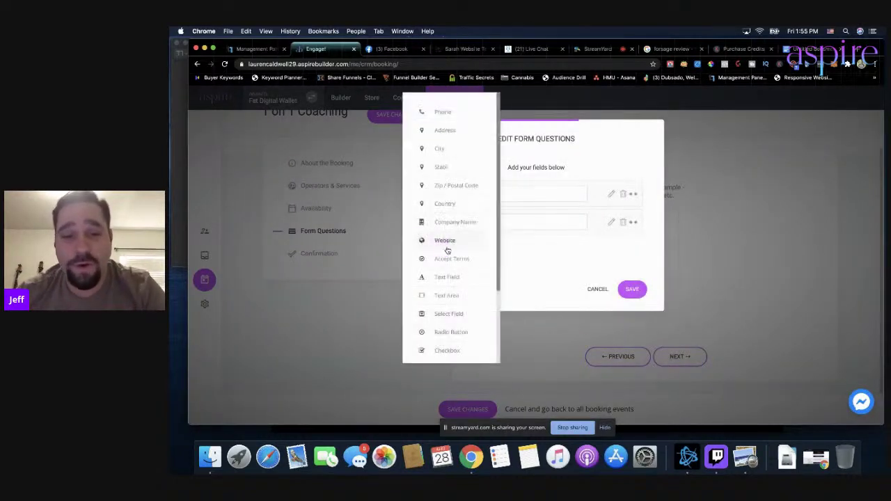
pyautogui.click(450, 117)
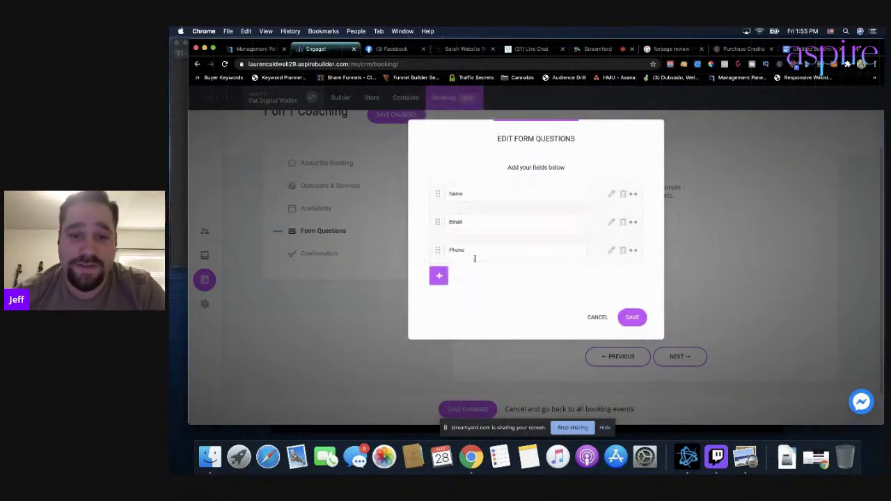
pyautogui.doubleClick(479, 254)
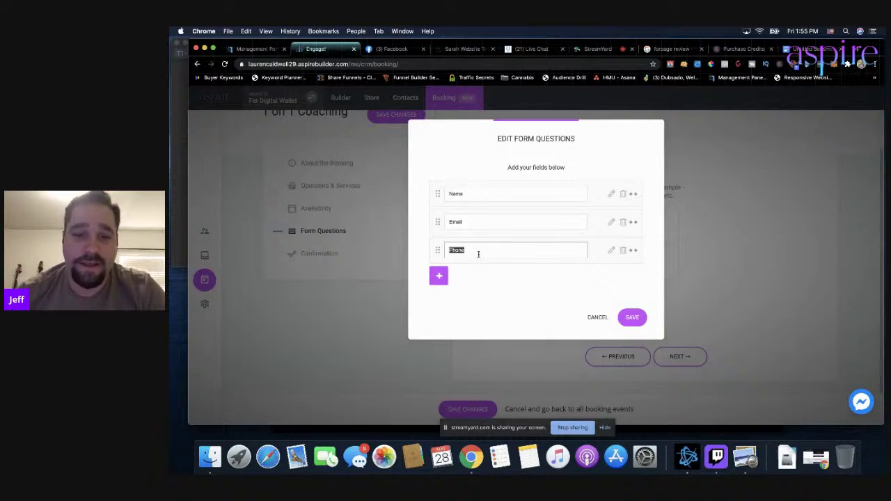
pyautogui.write('Best')
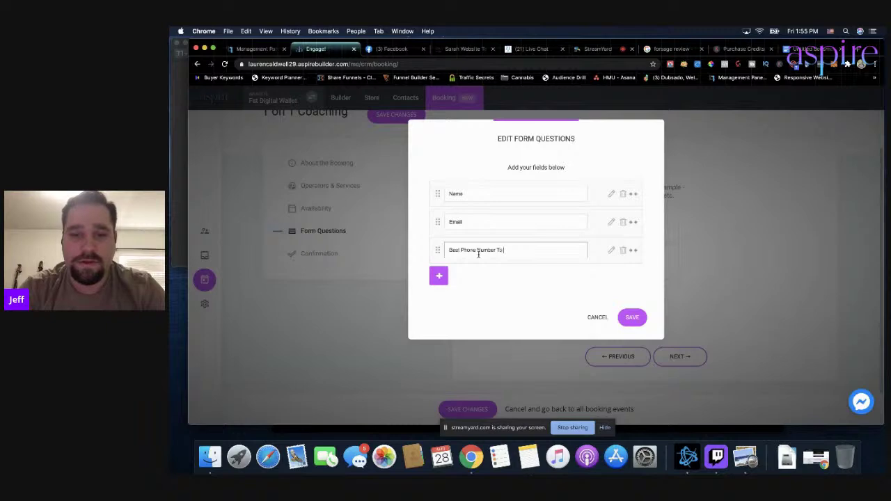
pyautogui.click(630, 316)
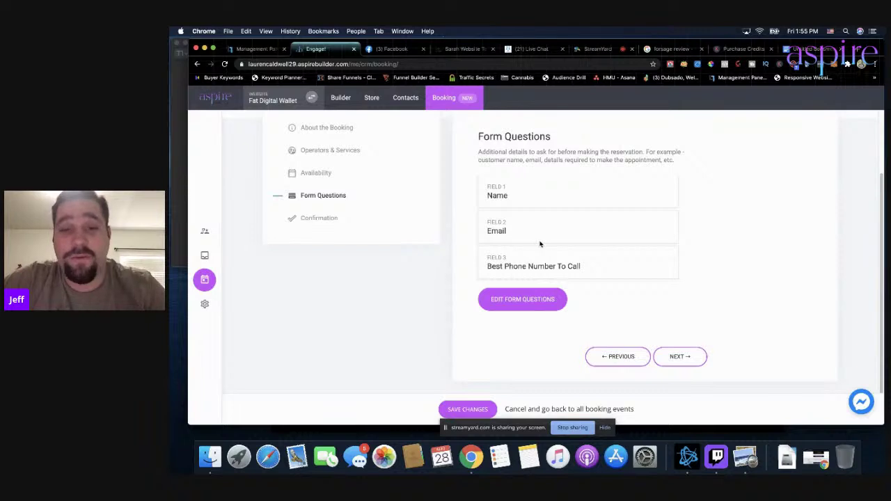
# Step: Set the confirmation message header to "Your appointment has been set! We look forward to our meeting!"
pyautogui.click(693, 358)
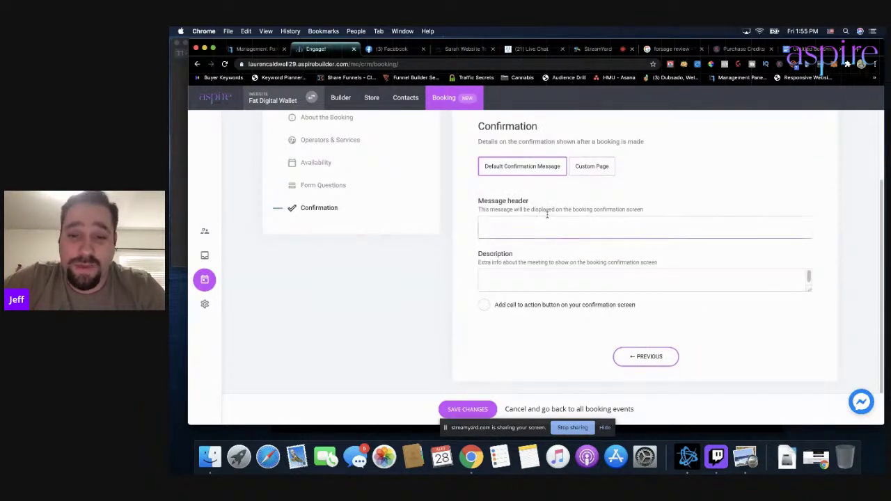
pyautogui.click(505, 230)
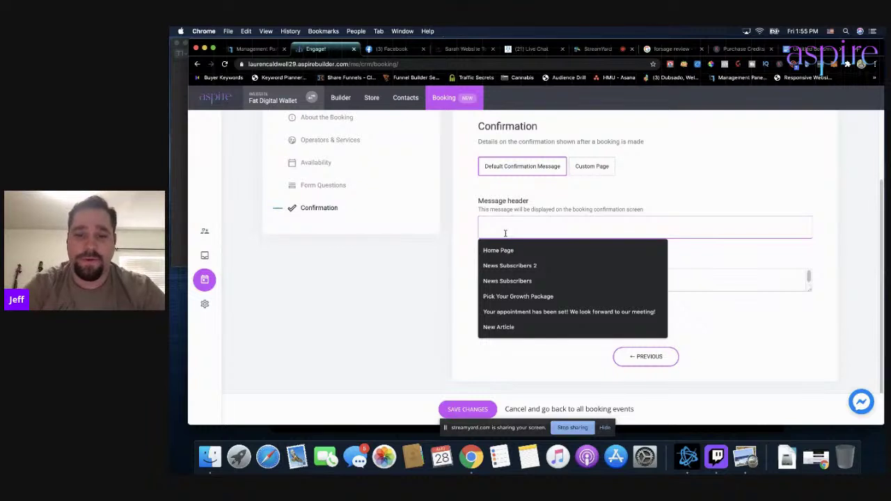
pyautogui.click(527, 315)
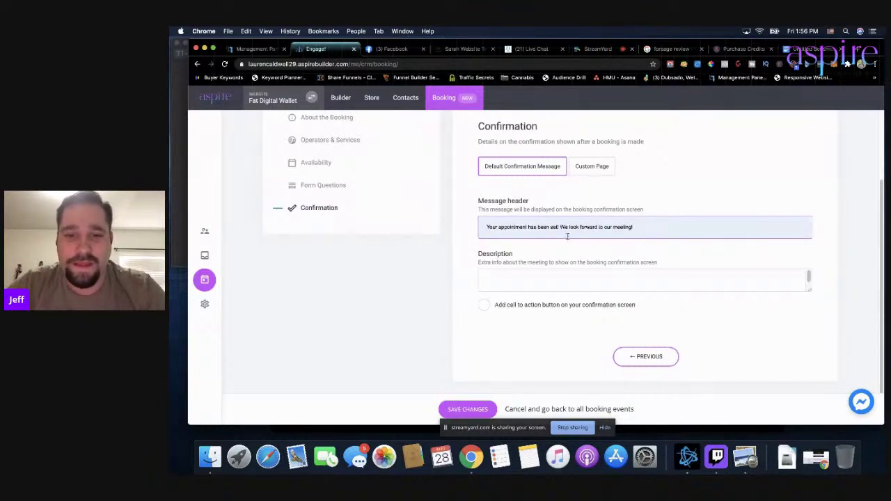
pyautogui.click(487, 309)
pyautogui.scroll(-3, 543, 318)
pyautogui.scroll(1, 531, 272)
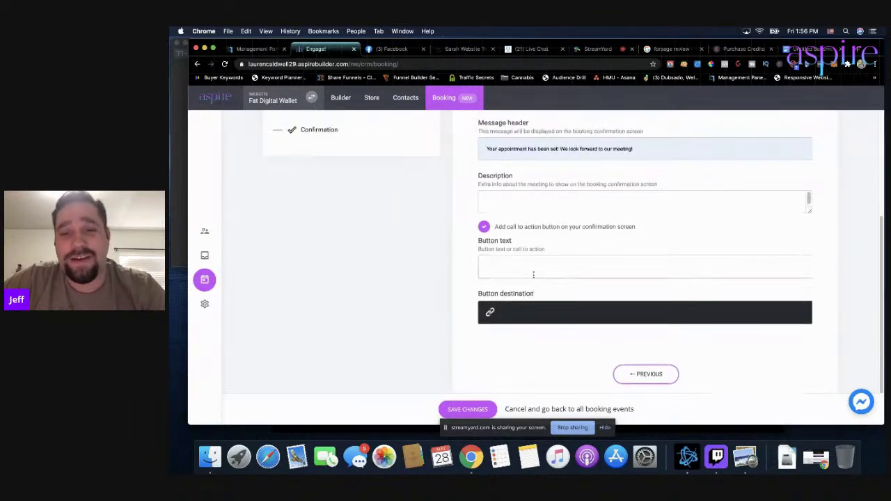
pyautogui.click(535, 276)
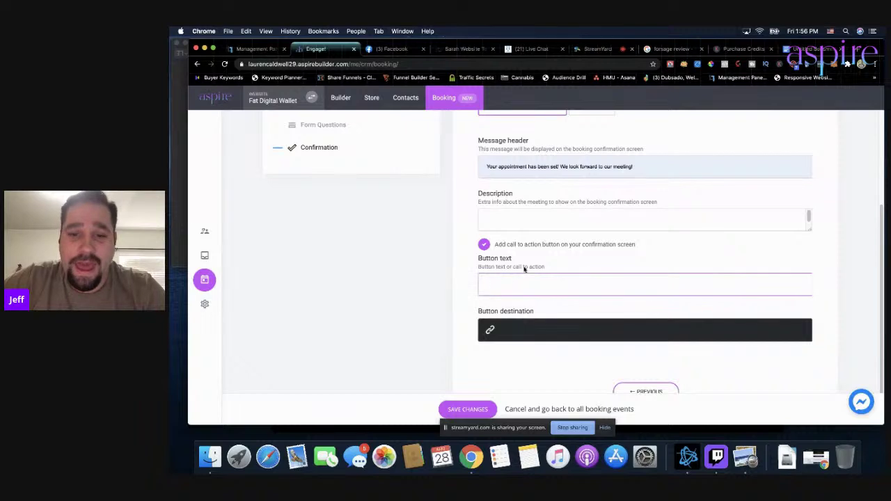
pyautogui.click(484, 245)
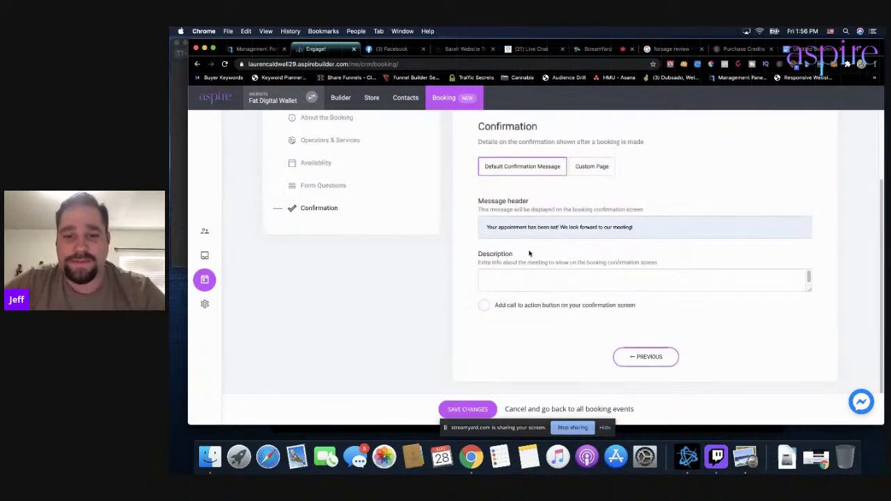
# Step: Save the 1 on 1 Coaching booking event and delete Test Event from the booking events list
pyautogui.click(486, 410)
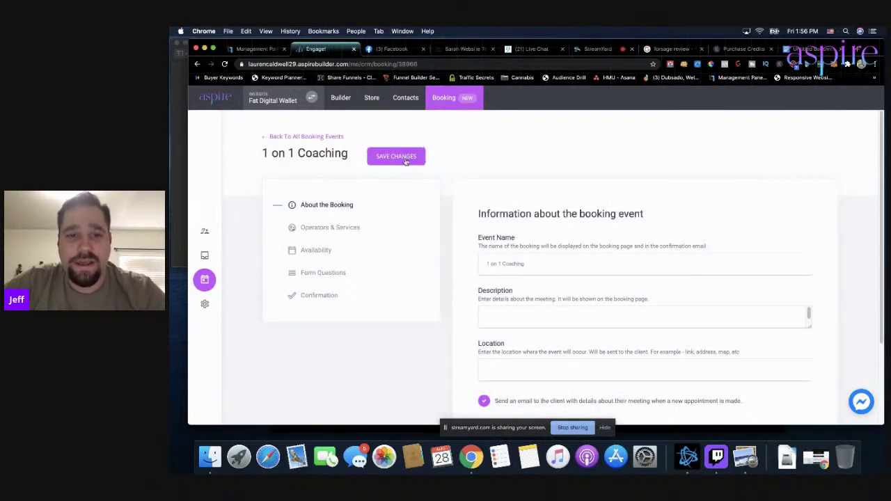
pyautogui.click(446, 103)
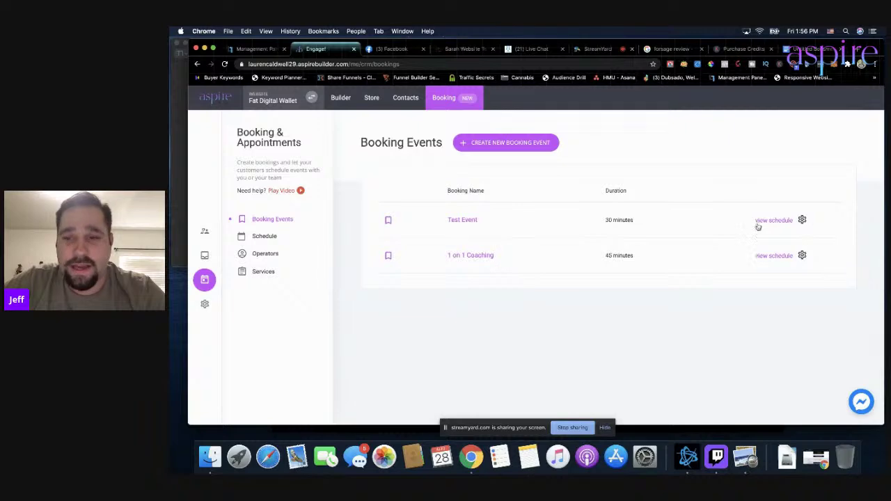
pyautogui.click(802, 221)
pyautogui.click(799, 189)
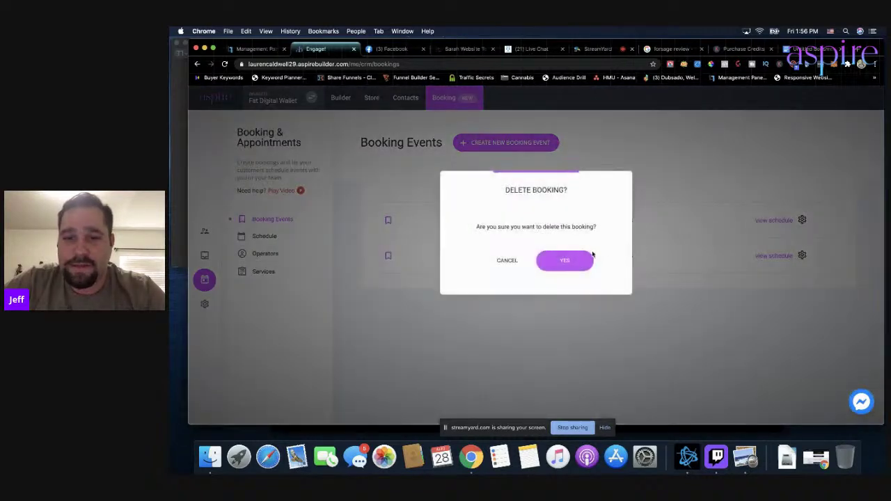
pyautogui.click(589, 256)
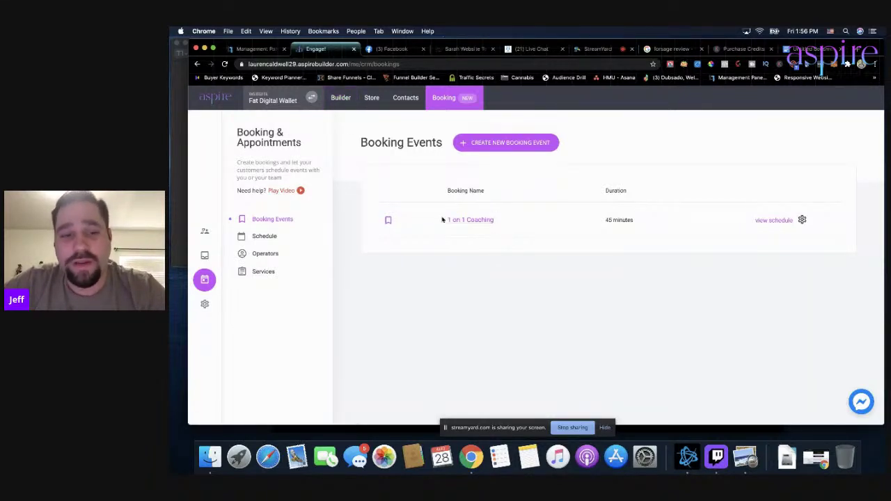
# Step: Open the Application Thank You page of the Coaching Application funnel for editing in the website builder
pyautogui.click(340, 97)
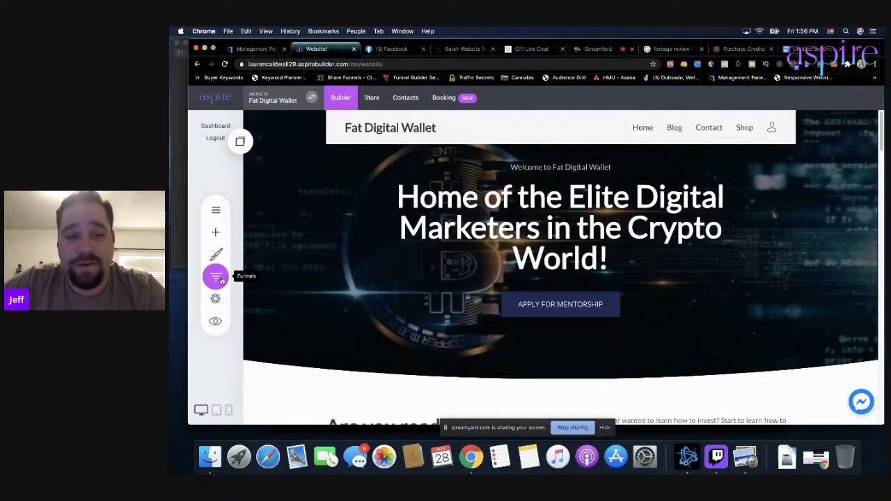
pyautogui.click(216, 277)
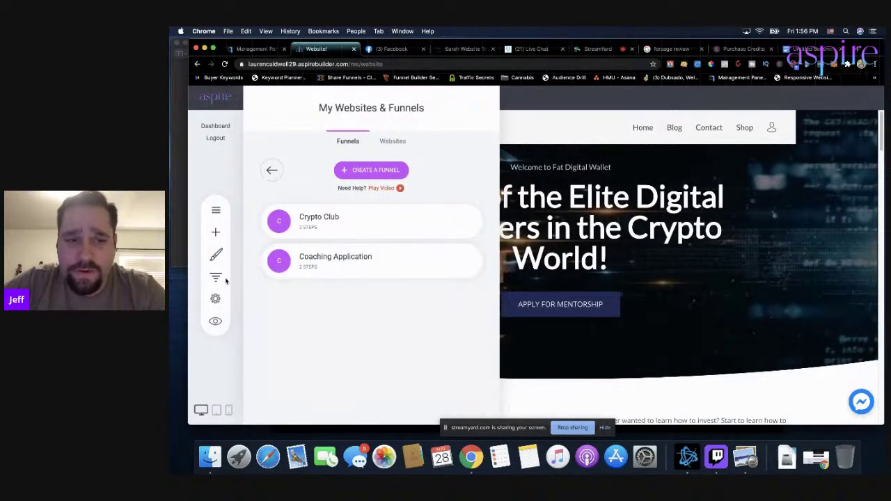
pyautogui.click(352, 267)
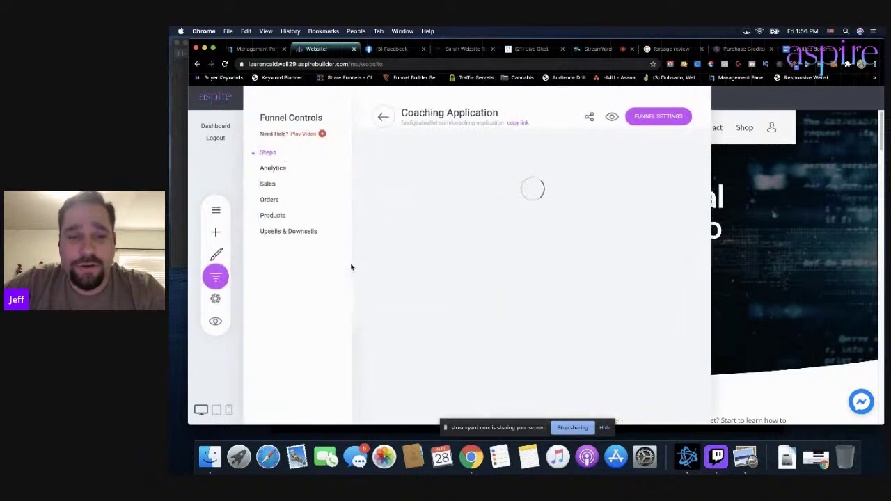
pyautogui.click(424, 263)
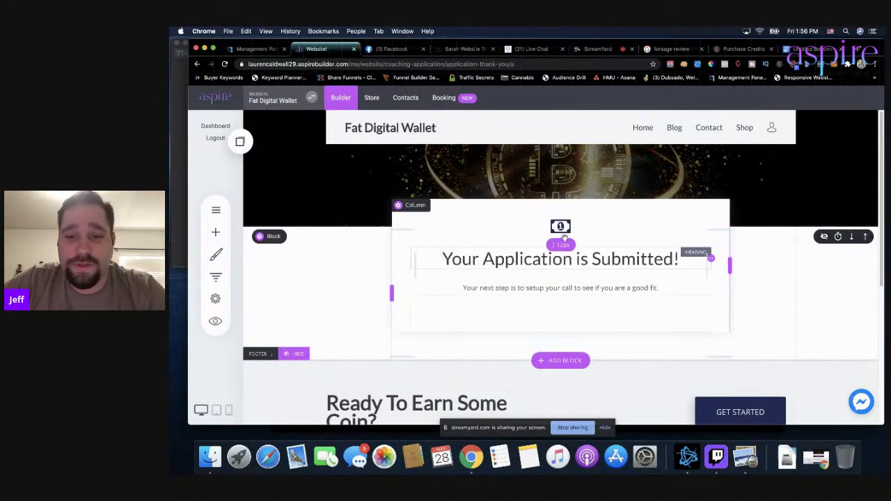
# Step: Place a Booking widget for the 1 on 1 Coaching event below the thank you page's text and save the page
pyautogui.click(216, 234)
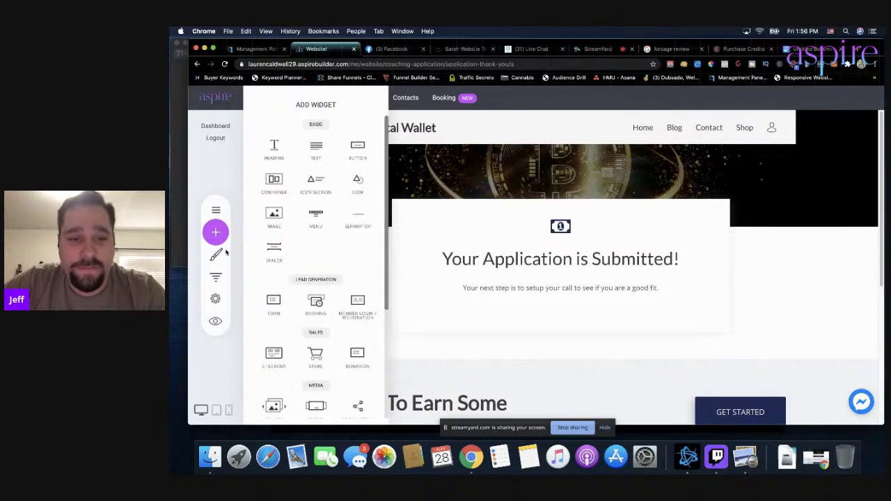
pyautogui.moveTo(317, 304); pyautogui.dragTo(680, 288)
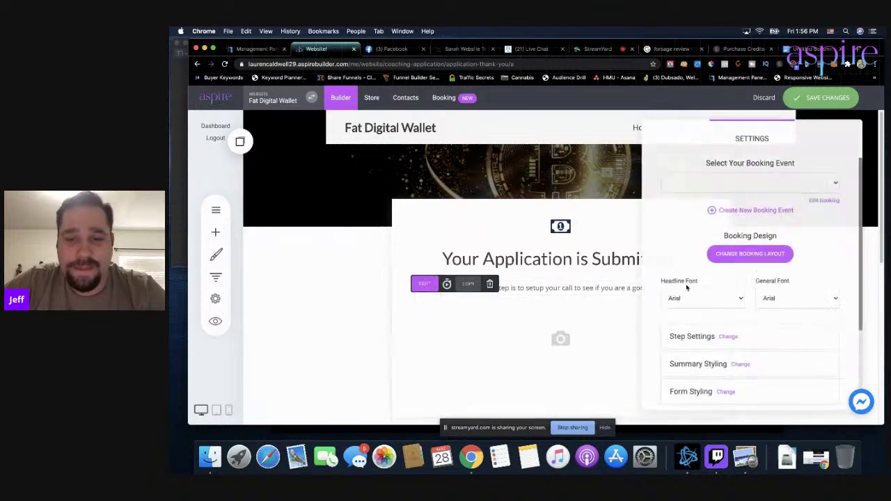
pyautogui.click(689, 184)
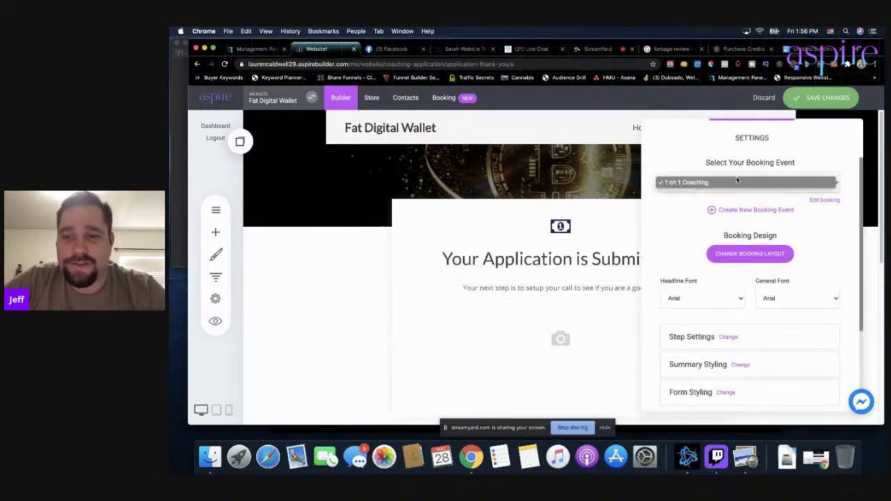
pyautogui.click(690, 184)
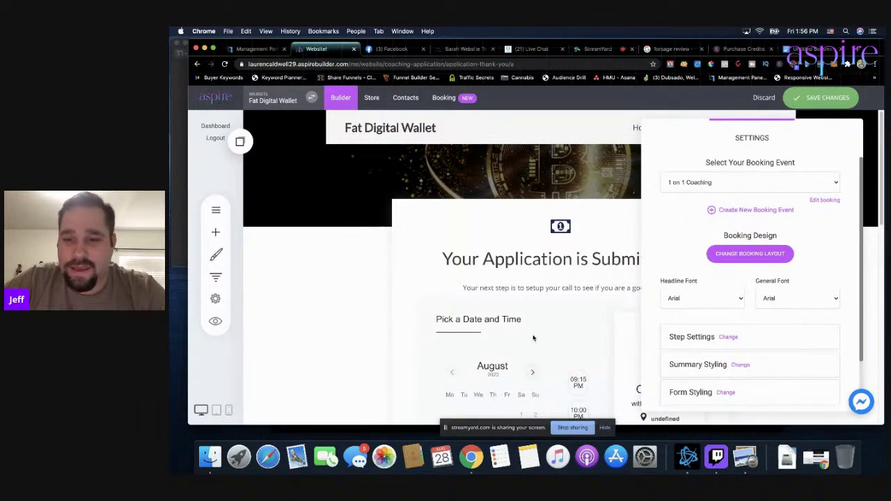
pyautogui.click(354, 294)
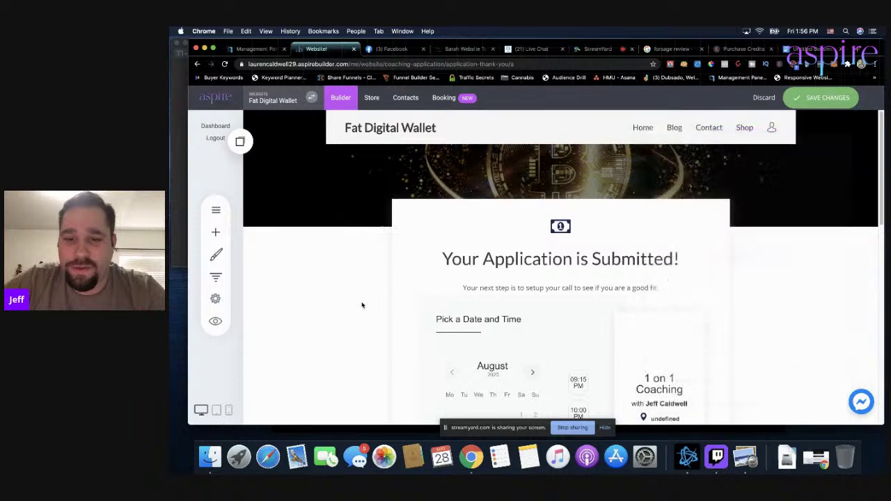
# Step: Widen the column holding the booking calendar on both sides and save the thank you page
pyautogui.scroll(-5, 575, 278)
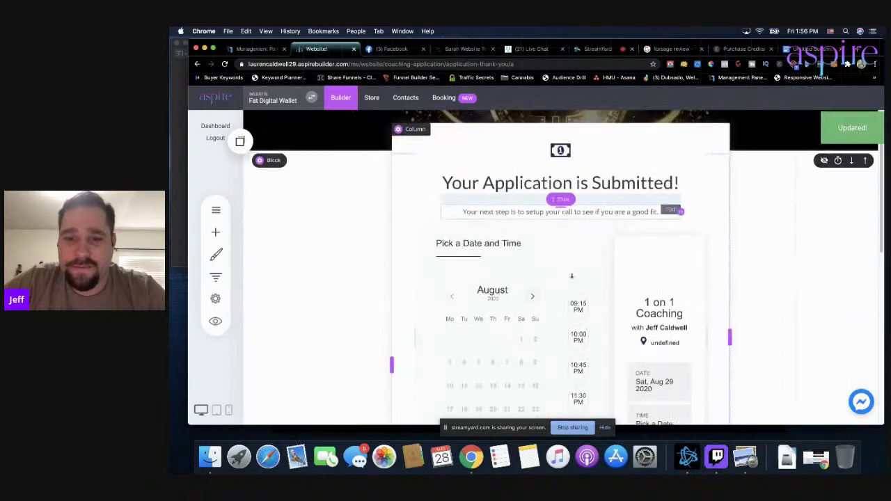
pyautogui.moveTo(730, 277)
pyautogui.mouseDown()
pyautogui.moveTo(720, 276)
pyautogui.moveTo(747, 274)
pyautogui.mouseUp()
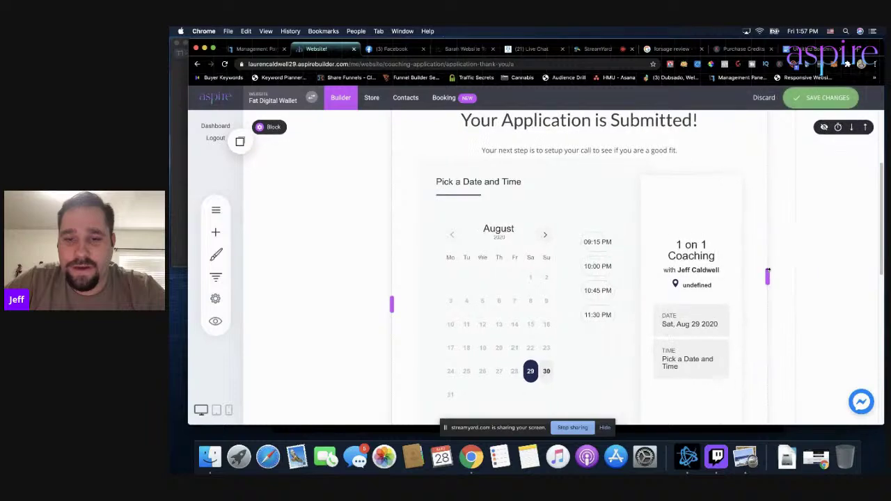
pyautogui.moveTo(391, 304); pyautogui.dragTo(335, 304)
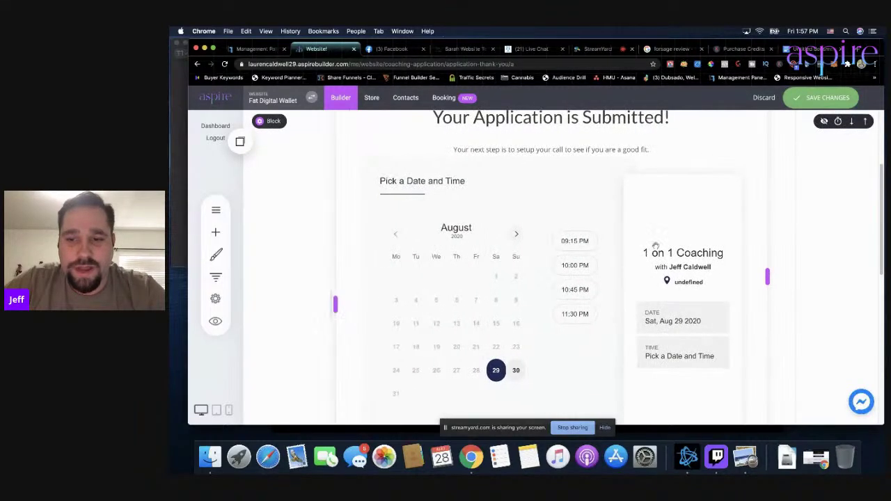
pyautogui.moveTo(767, 277); pyautogui.dragTo(782, 274)
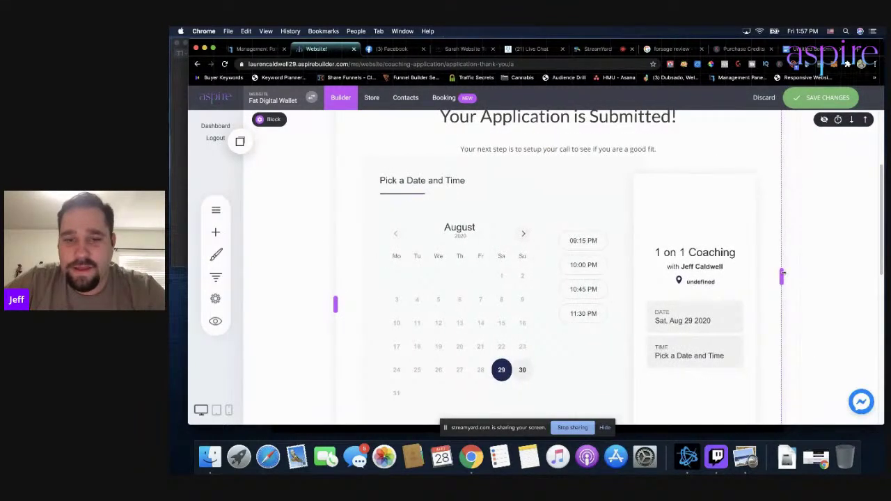
pyautogui.click(822, 97)
pyautogui.scroll(-5, 627, 287)
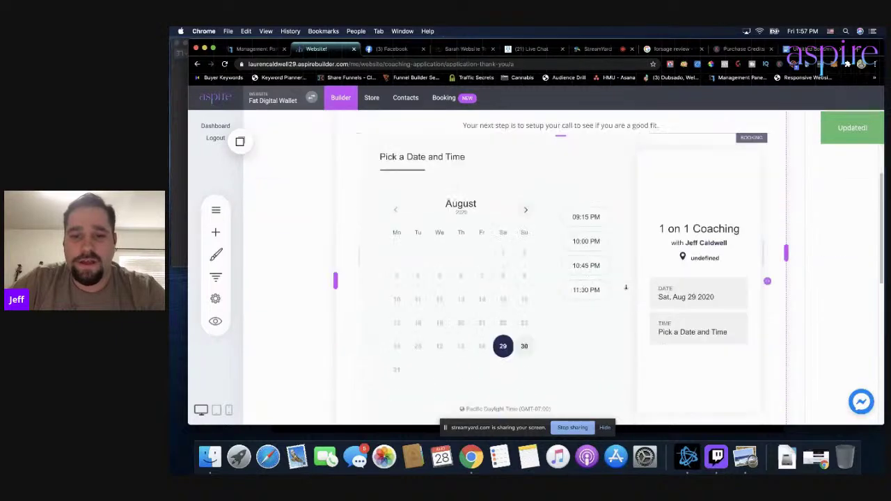
pyautogui.scroll(-1, 613, 289)
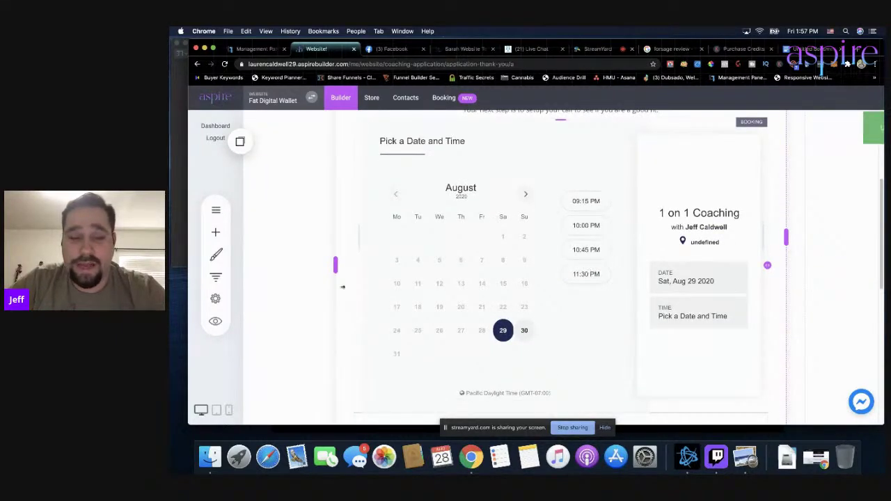
# Step: Open the Coaching Application step of the funnel and preview it in its own browser tab
pyautogui.click(215, 276)
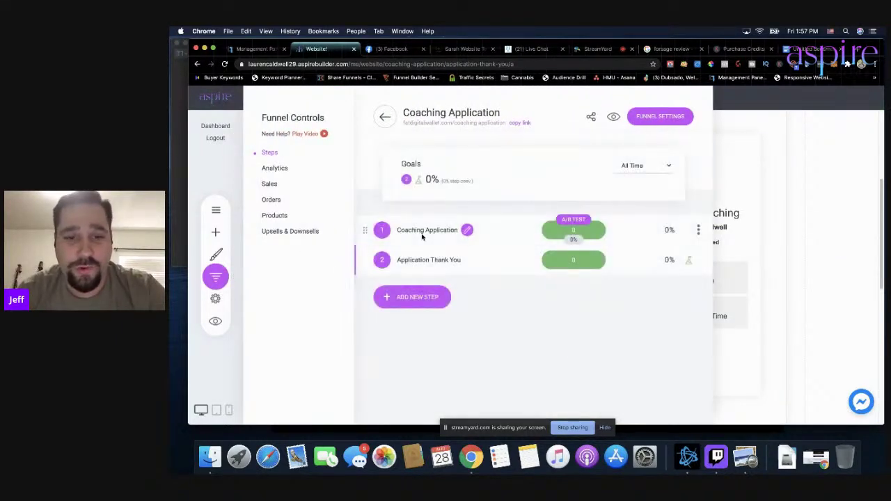
pyautogui.click(422, 231)
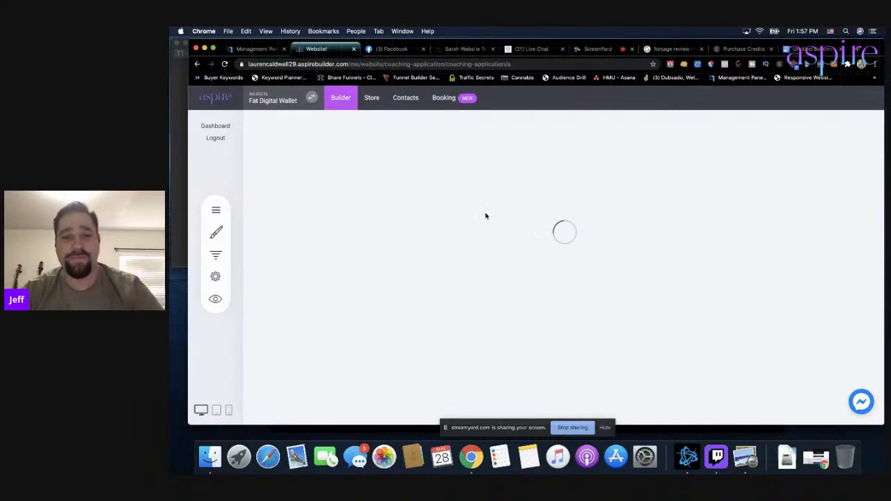
pyautogui.click(215, 321)
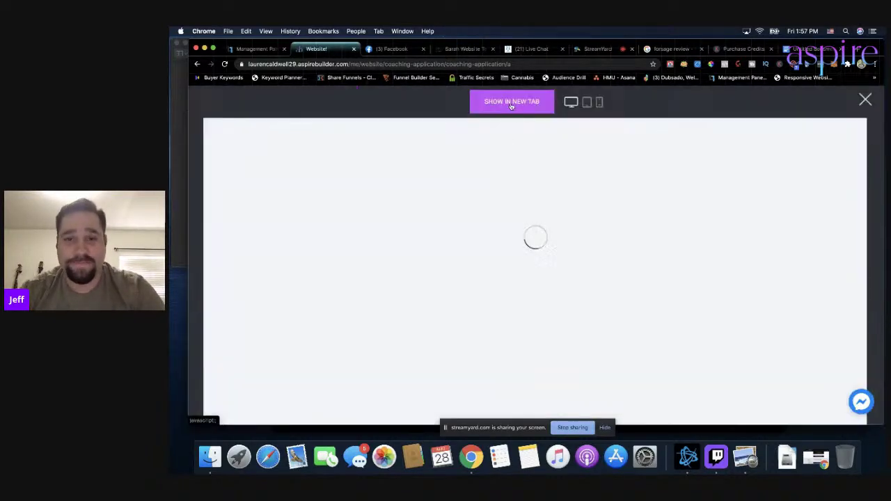
pyautogui.click(513, 101)
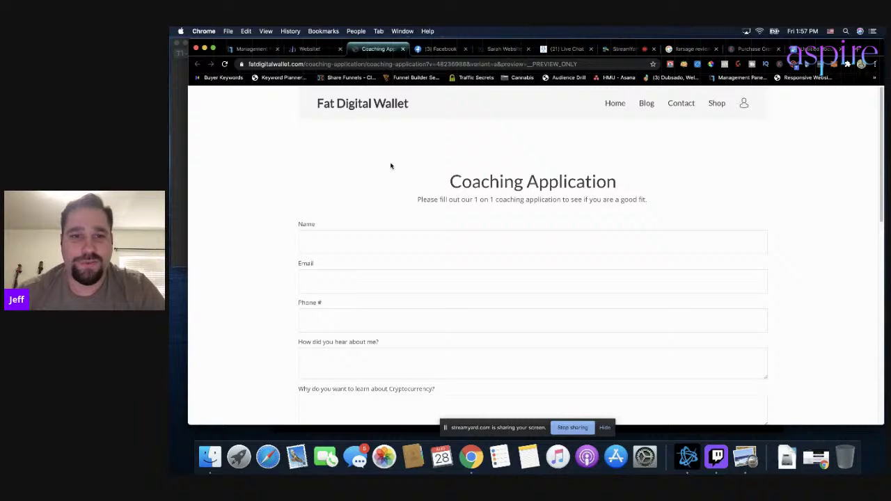
pyautogui.click(313, 48)
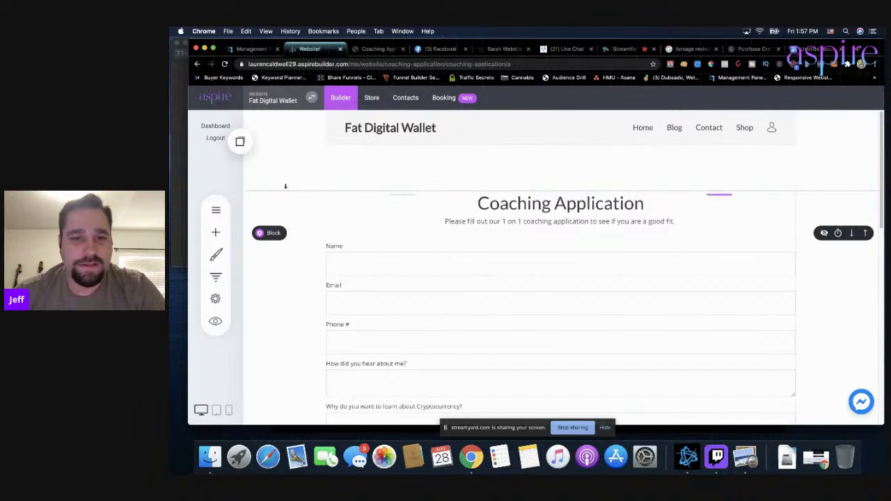
pyautogui.click(364, 48)
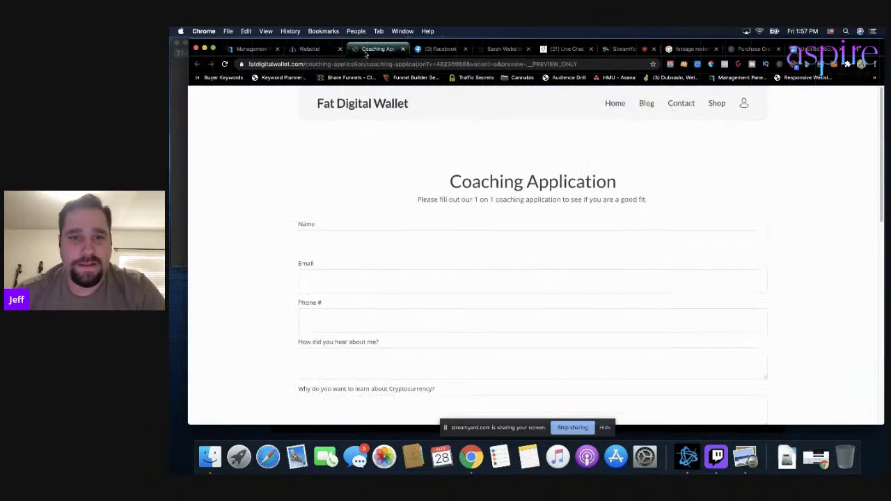
# Step: Fill in the applicant's name, email and phone number in the previewed coaching application form
pyautogui.scroll(-1, 435, 188)
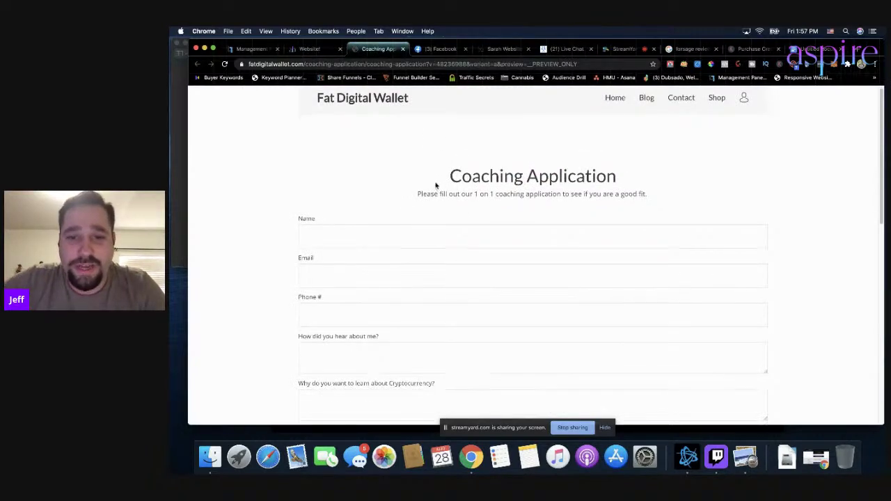
pyautogui.scroll(-2, 438, 197)
pyautogui.click(335, 222)
pyautogui.click(341, 250)
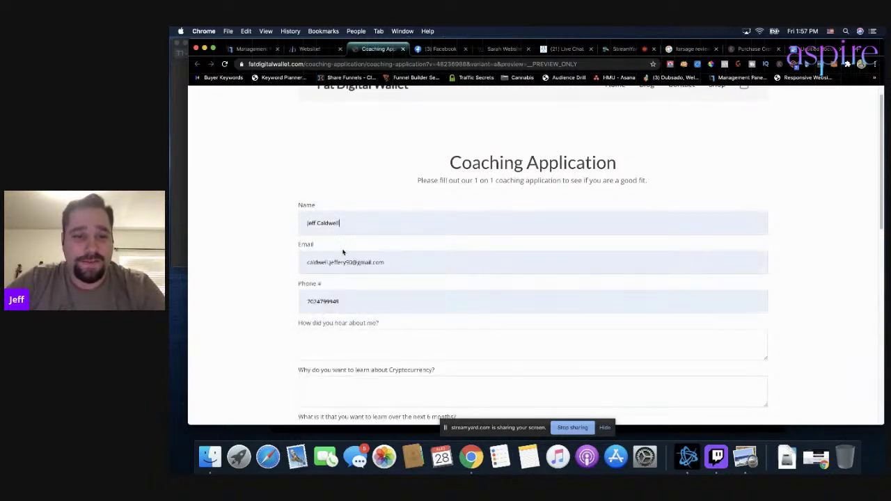
# Step: Answer the referral, cryptocurrency and six-month learning questions with "Facebook", "Love bitcoin" and "make more coin"
pyautogui.scroll(-4, 243, 240)
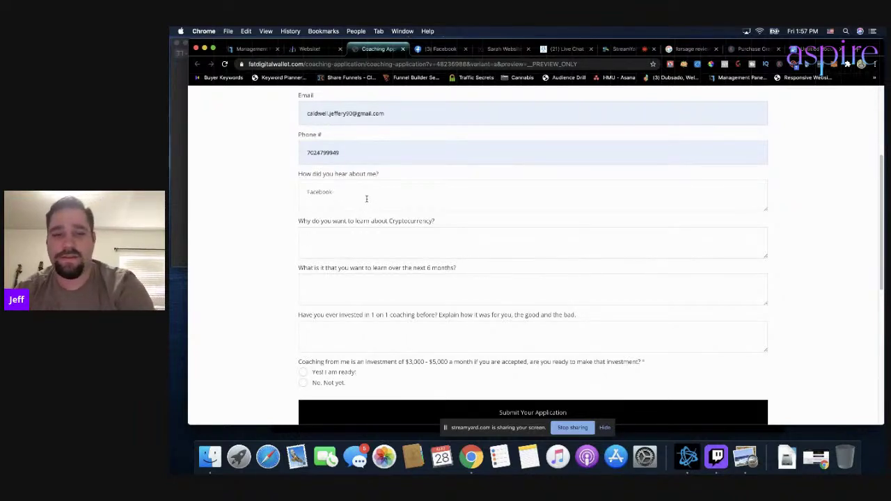
pyautogui.click(353, 236)
pyautogui.write('Lopve')
pyautogui.press('BackSpace')
pyautogui.press('BackSpace')
pyautogui.press('BackSpace')
pyautogui.press('BackSpace')
pyautogui.write('ve bitcoin')
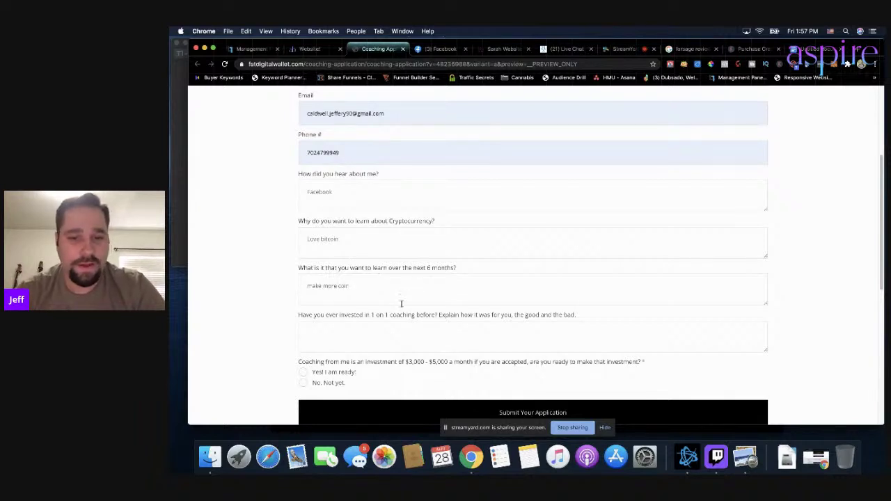
# Step: Answer the previous coaching question with "yes it was great", choose "Yes! I am ready!" and submit the application
pyautogui.scroll(-2, 390, 306)
pyautogui.click(385, 290)
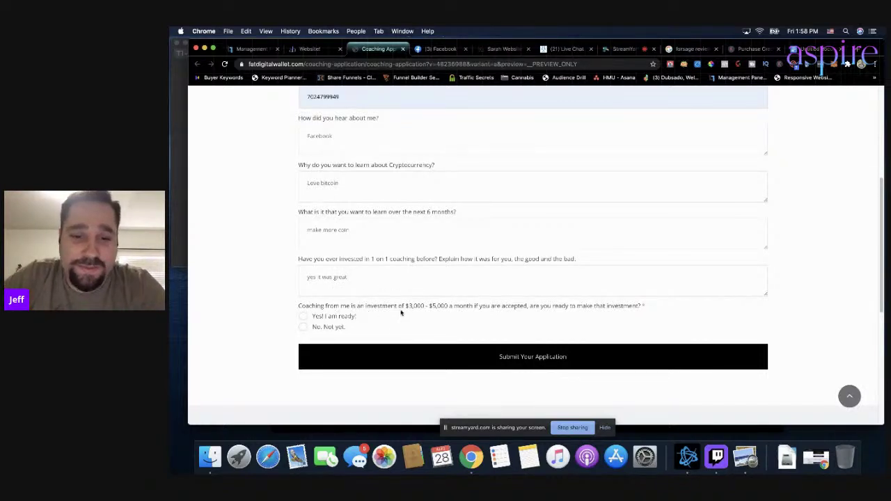
pyautogui.click(303, 316)
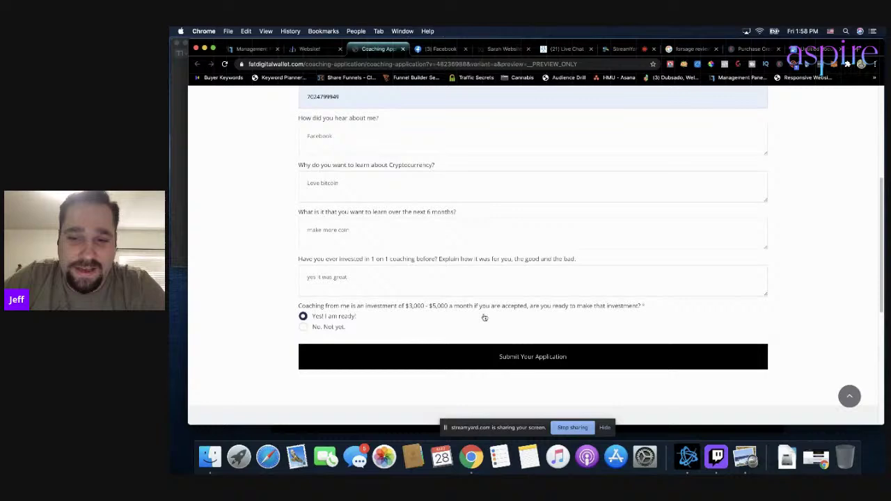
pyautogui.click(493, 357)
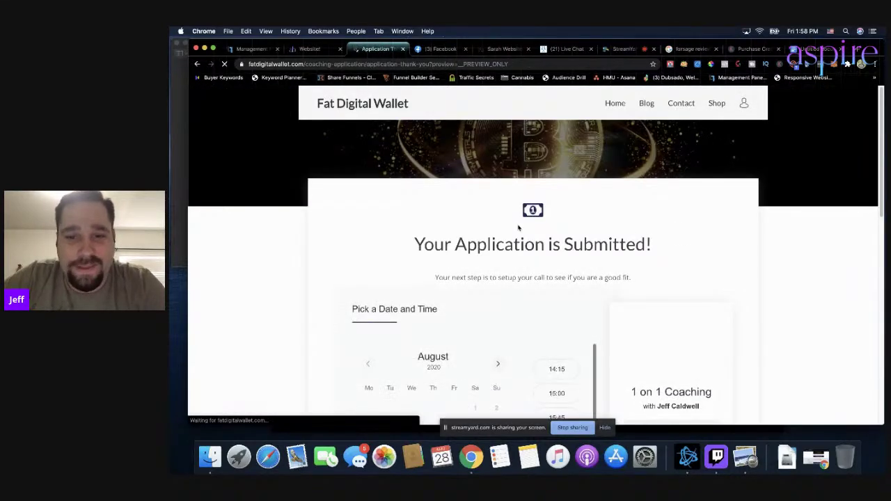
# Step: Check the time slots offered for August 29 in the thank you page's booking calendar
pyautogui.scroll(-2, 516, 215)
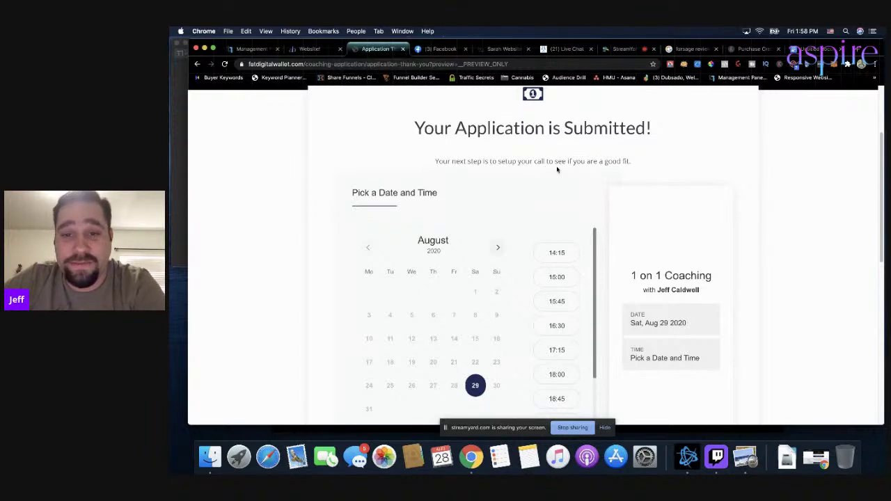
pyautogui.scroll(-1, 521, 167)
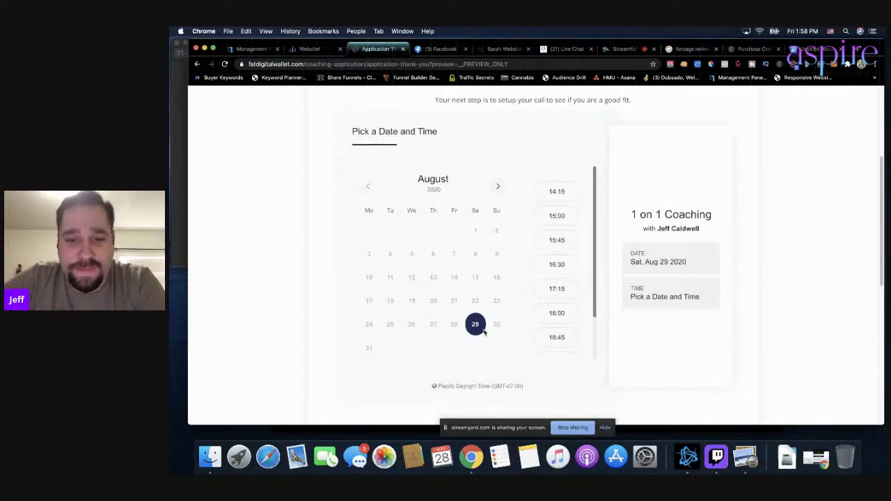
pyautogui.click(557, 288)
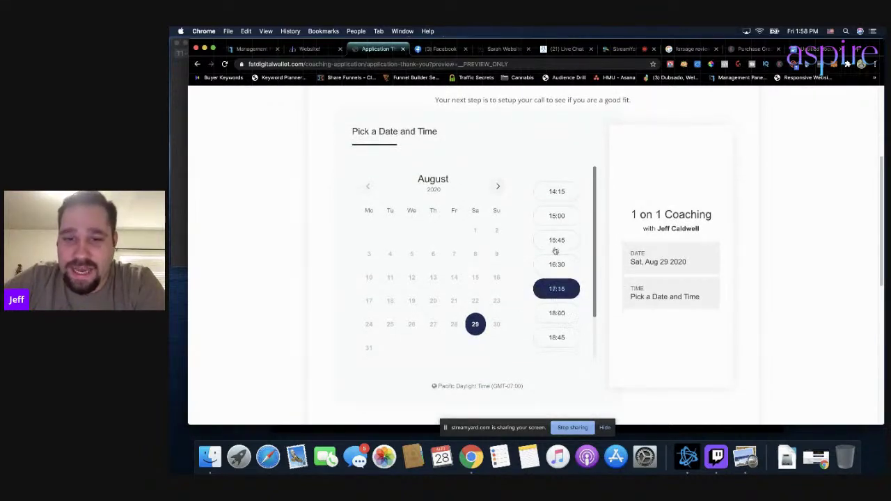
# Step: Set the website's date format to 02/28/2018 11:09 PM in the Language & Time settings and save
pyautogui.click(310, 48)
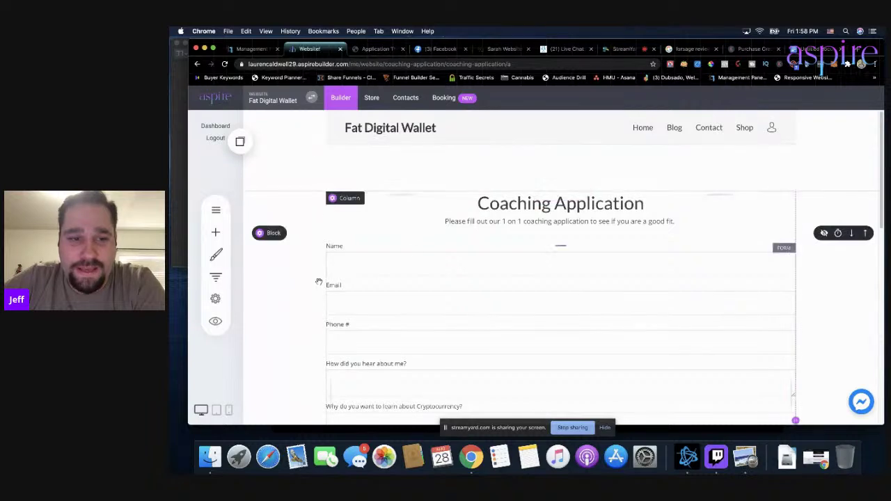
pyautogui.click(216, 299)
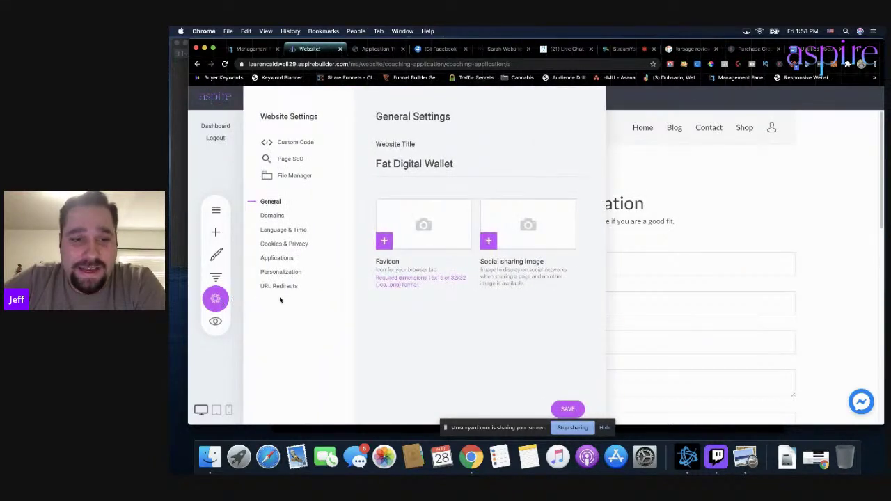
pyautogui.click(275, 235)
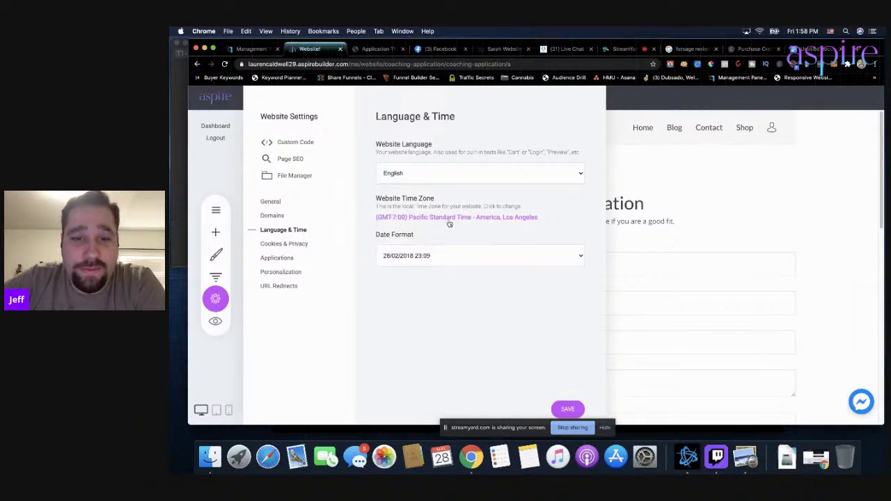
pyautogui.click(427, 260)
pyautogui.click(425, 249)
pyautogui.click(568, 409)
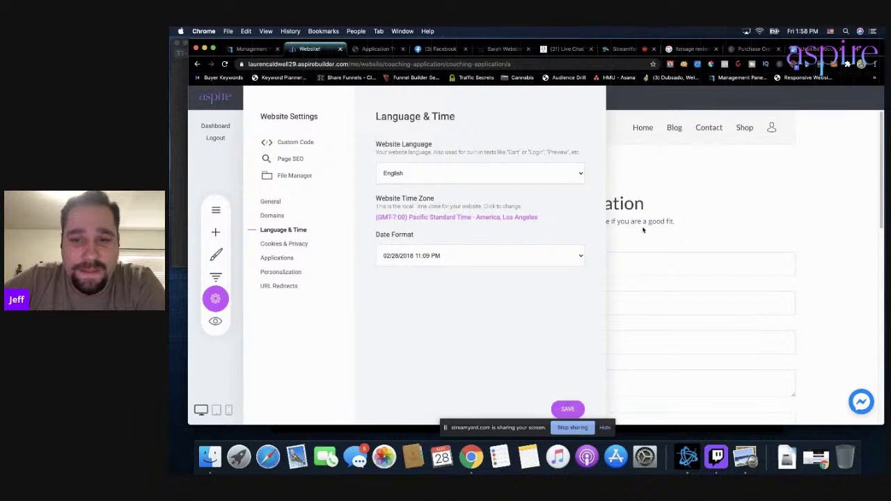
# Step: Reload the thank you page preview and check the booking calendar's time slots for August and September 2020
pyautogui.click(224, 64)
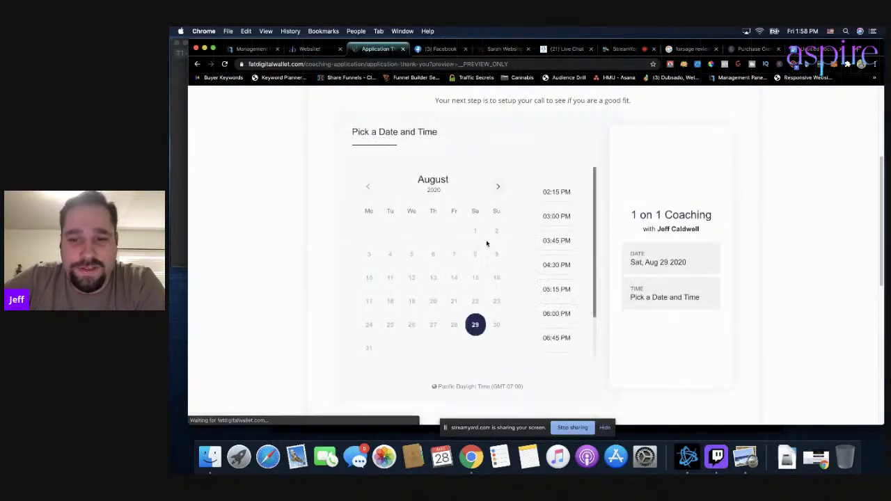
pyautogui.scroll(-5, 565, 268)
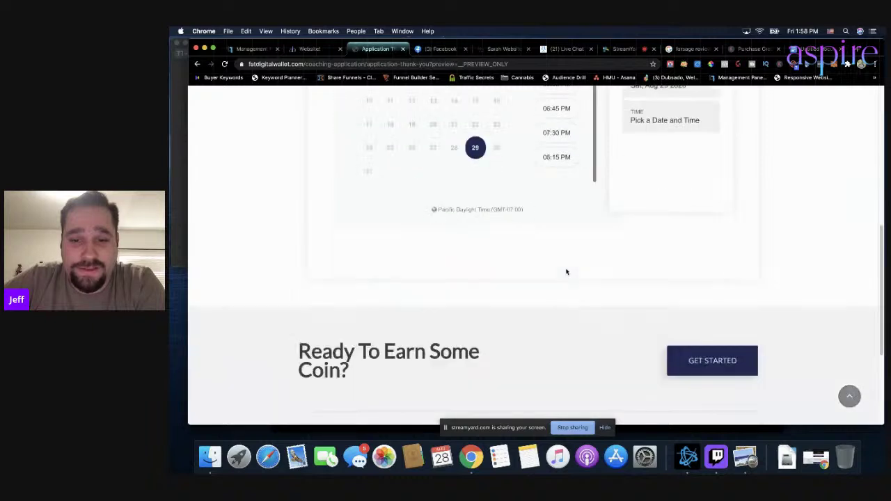
pyautogui.scroll(8, 566, 271)
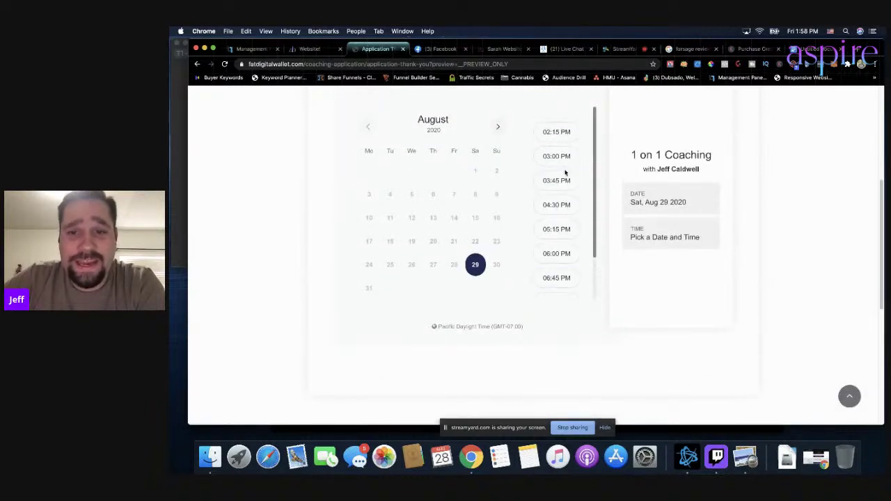
pyautogui.click(497, 126)
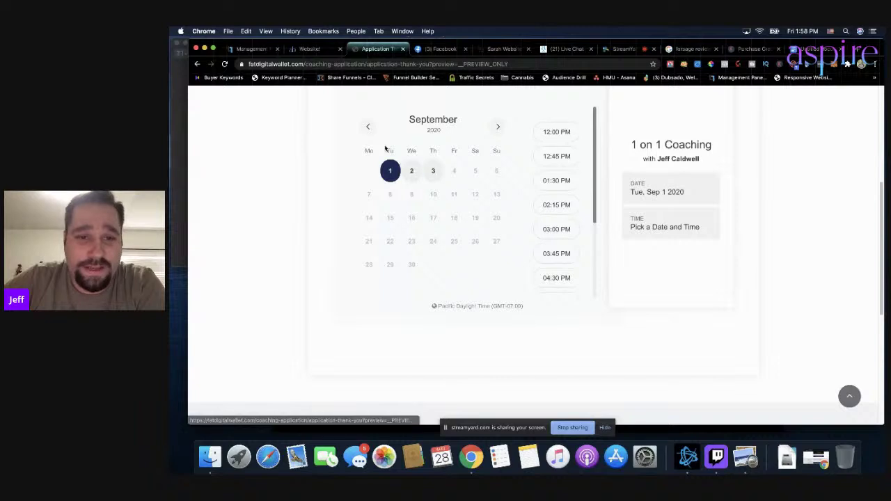
pyautogui.click(369, 127)
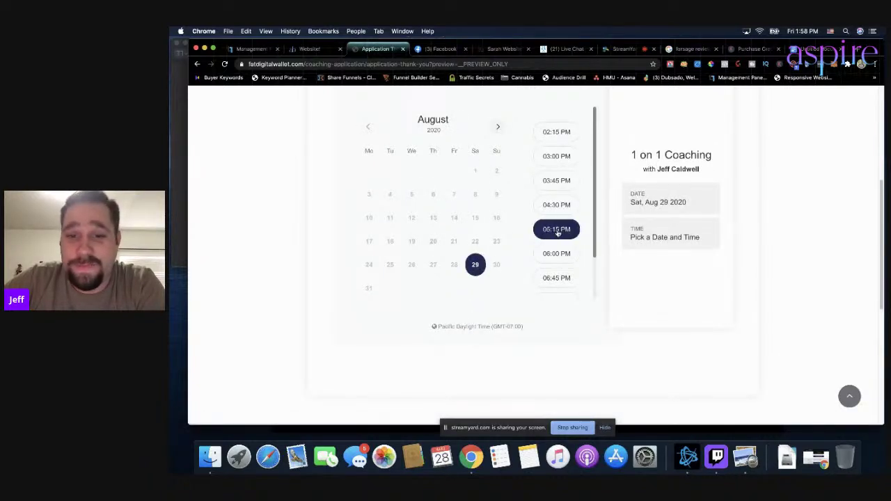
# Step: Book the 04:30 PM slot on Sat, Aug 29 2020 with the customer's name, email and phone number
pyautogui.click(557, 206)
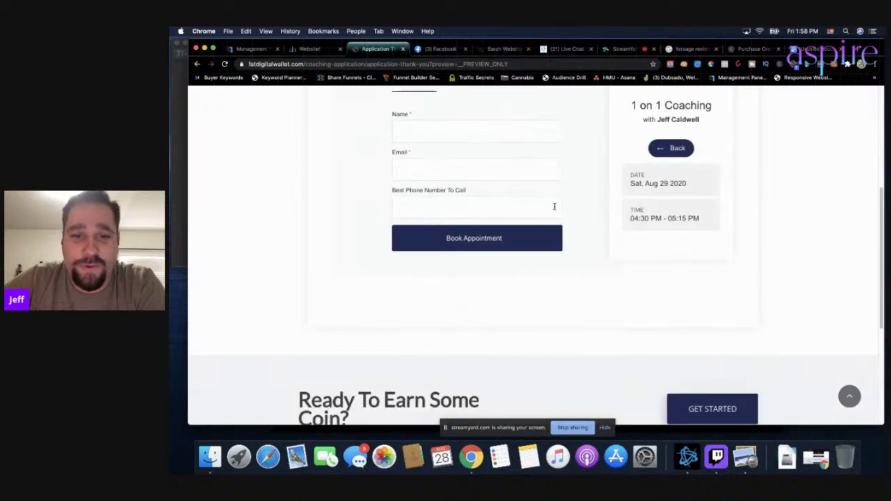
pyautogui.click(440, 184)
pyautogui.click(442, 221)
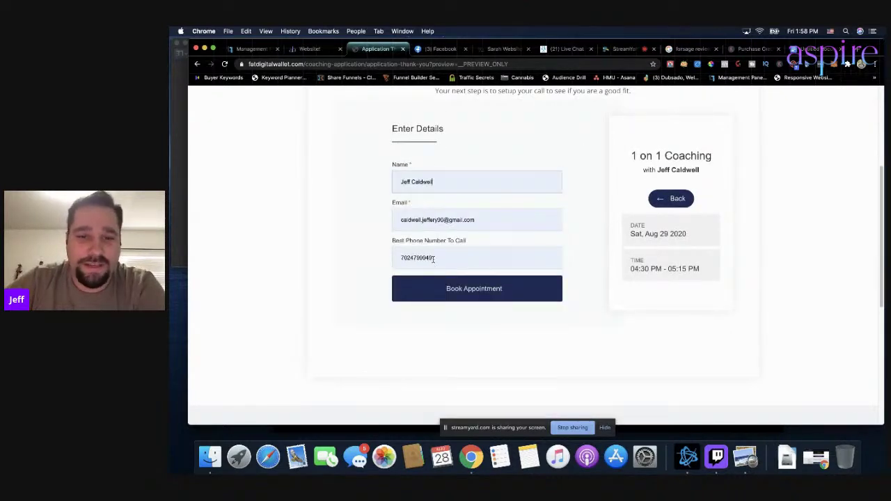
pyautogui.click(475, 293)
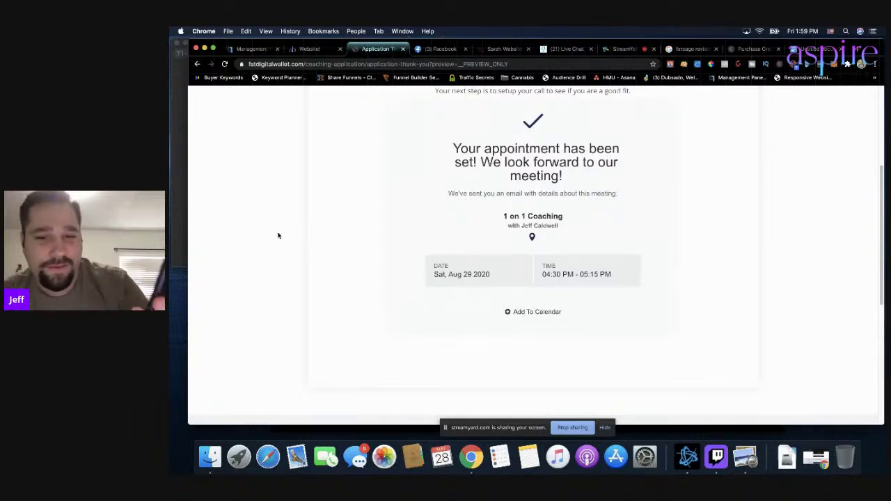
# Step: Review the appointment confirmation on the thank you page, including its date, time and calendar option
pyautogui.scroll(1, 388, 231)
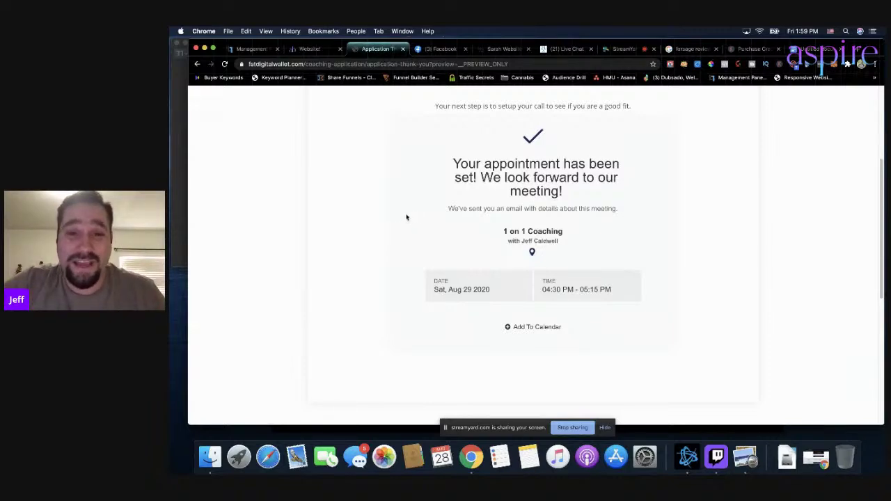
pyautogui.scroll(-2, 411, 222)
pyautogui.scroll(5, 411, 221)
pyautogui.scroll(-5, 410, 219)
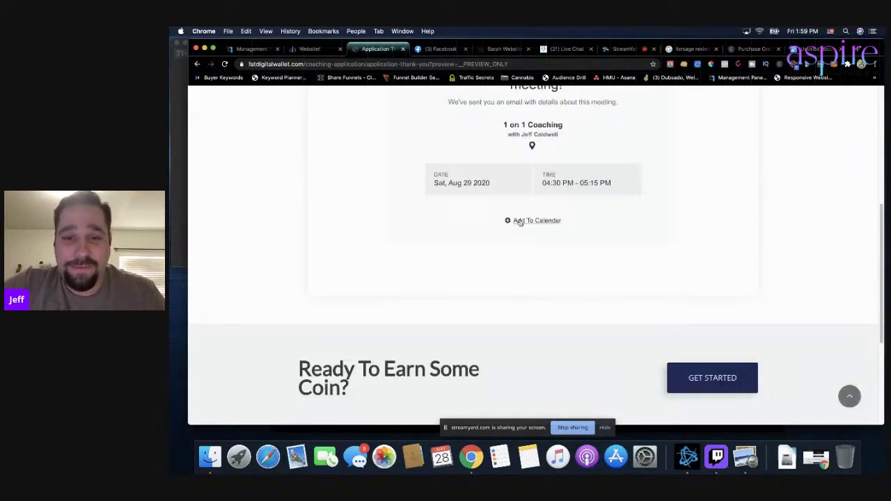
pyautogui.scroll(3, 481, 238)
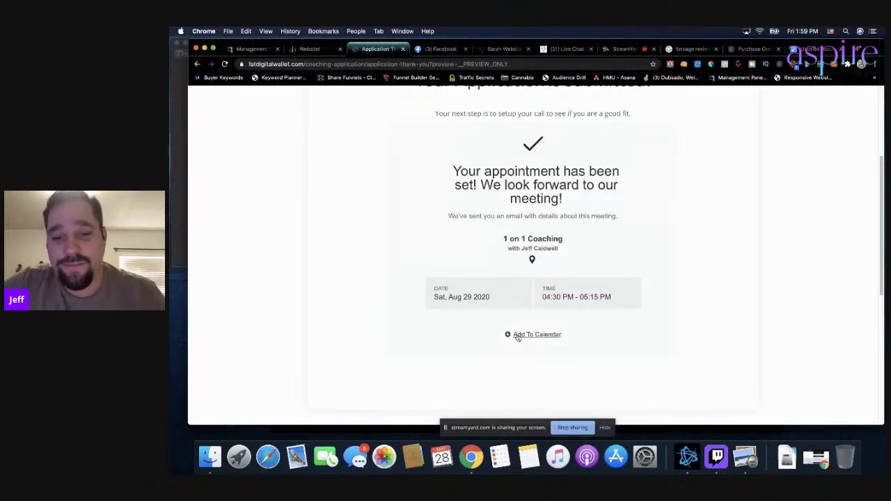
pyautogui.scroll(2, 590, 182)
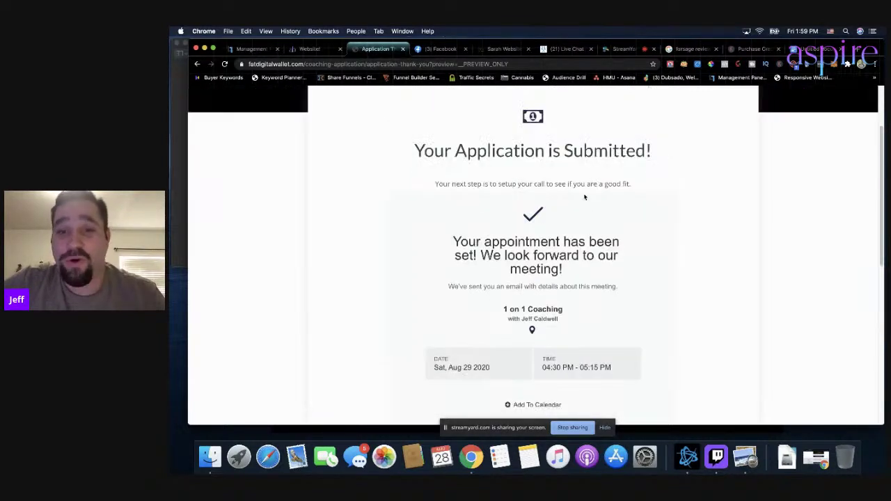
pyautogui.scroll(-2, 553, 230)
pyautogui.scroll(5, 553, 209)
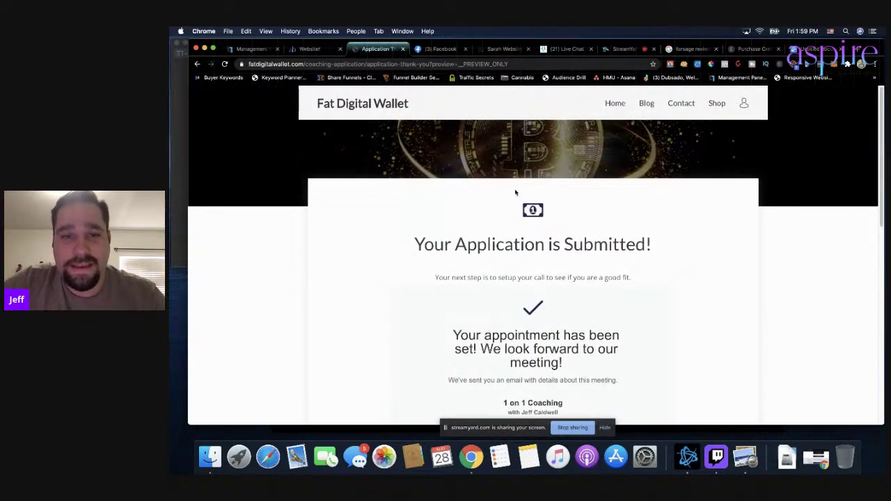
# Step: Copy the affiliate share link of the Coaching Application funnel in the website builder and switch to StreamYard
pyautogui.click(310, 49)
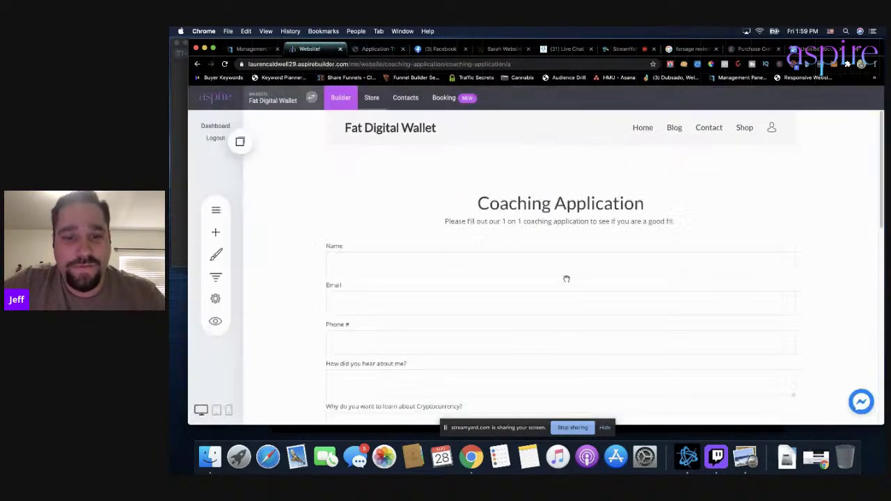
pyautogui.click(221, 277)
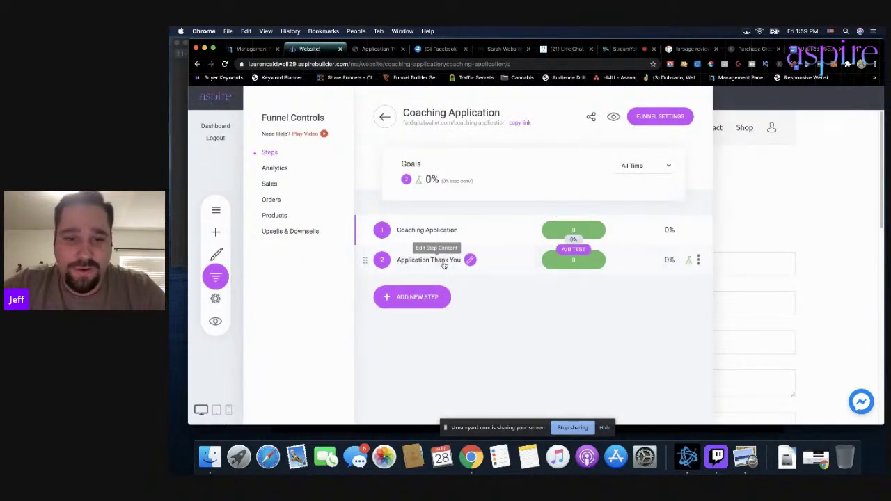
pyautogui.click(590, 120)
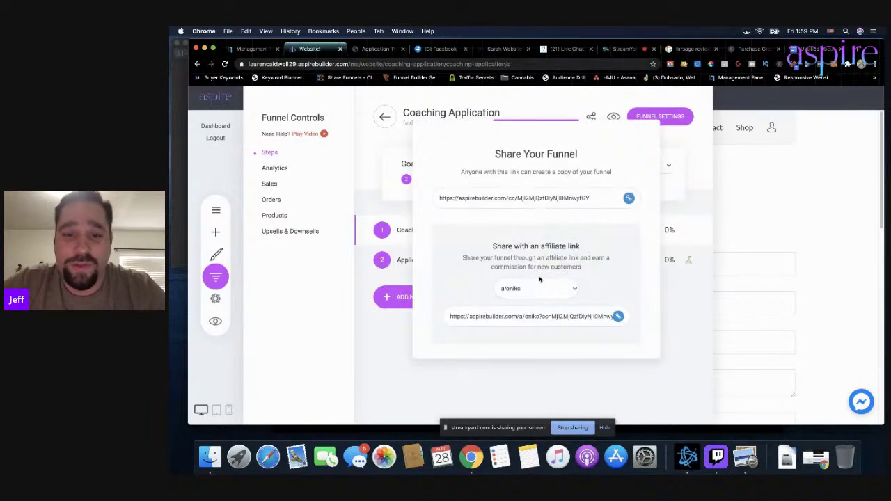
pyautogui.click(618, 316)
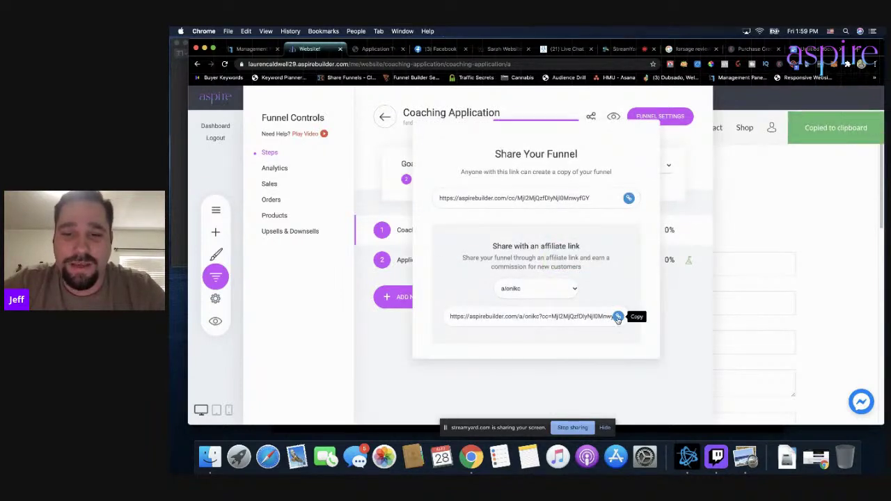
pyautogui.click(706, 185)
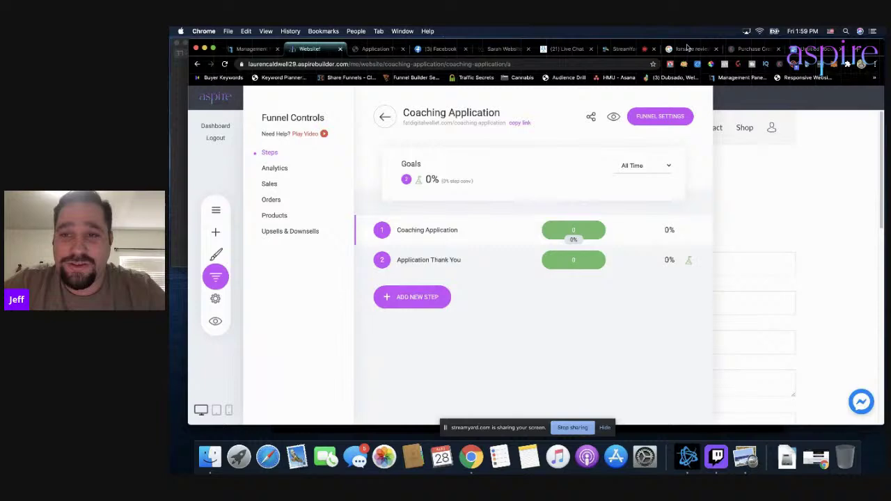
pyautogui.click(624, 49)
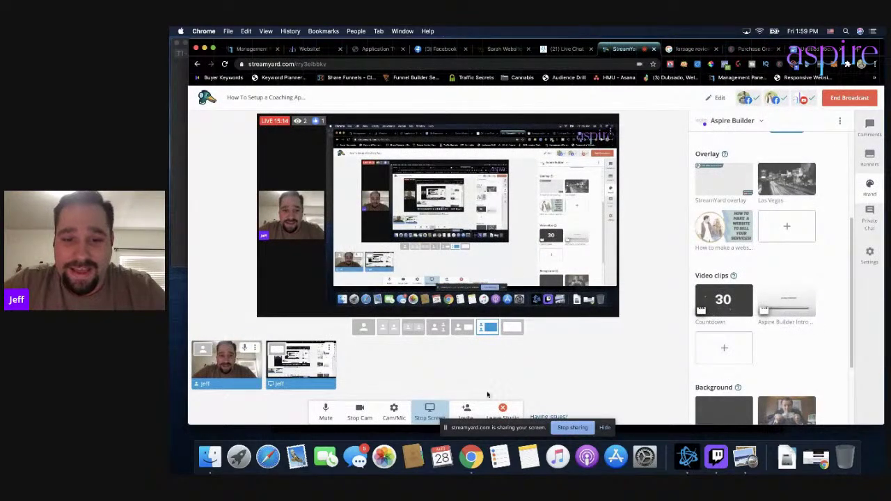